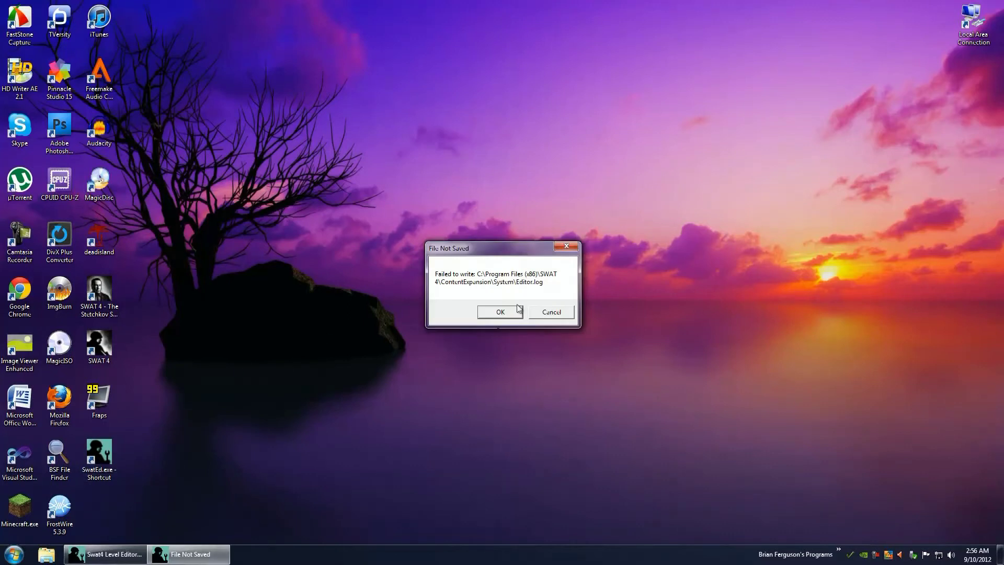
Dismiss the log-write warning, build a default cube brush, and raise it so it sits on the grid plane
left_click(517, 308)
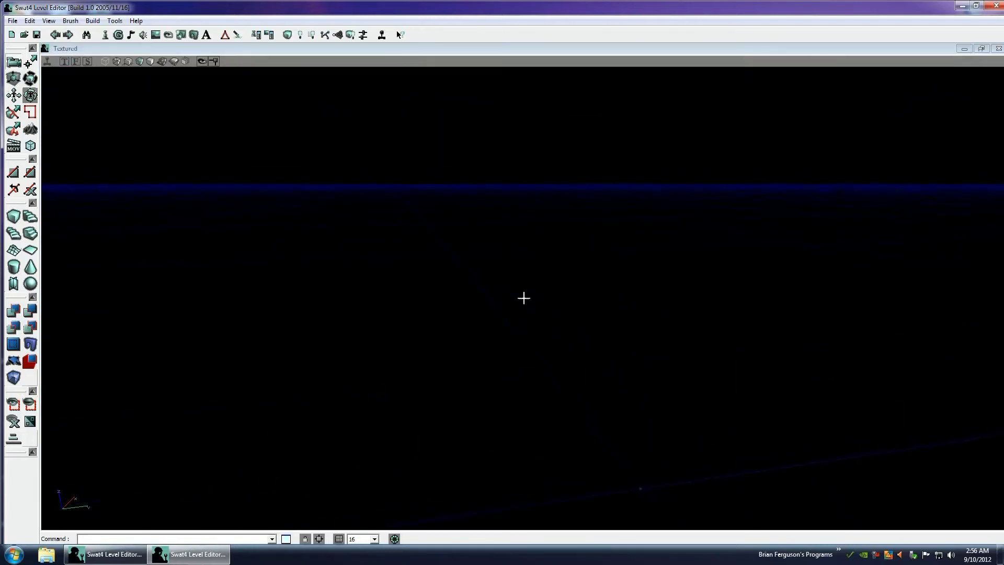
left_click_drag(523, 298, 524, 298)
left_click(14, 216)
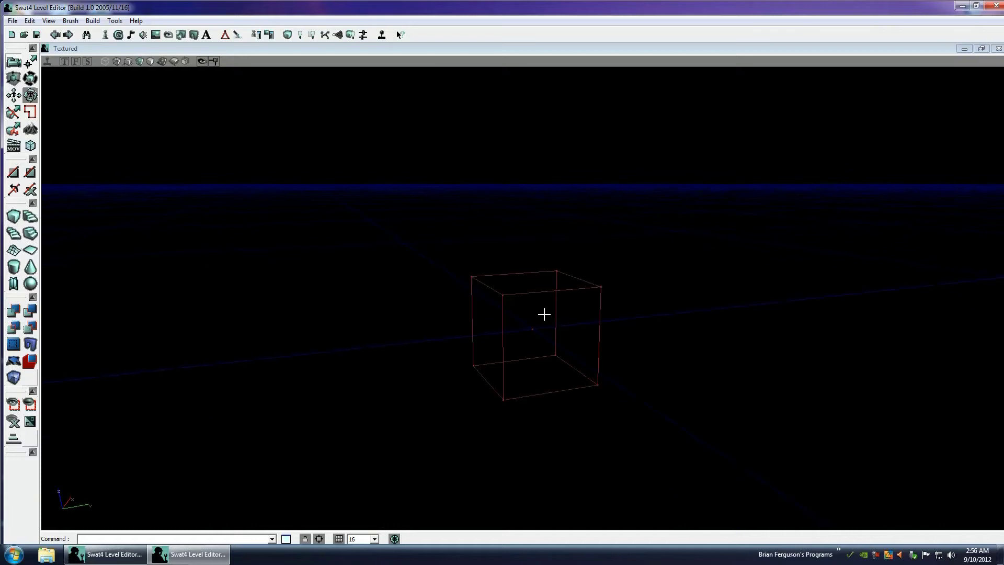
left_click(501, 347)
left_click_drag(502, 347, 524, 299, "ctrl")
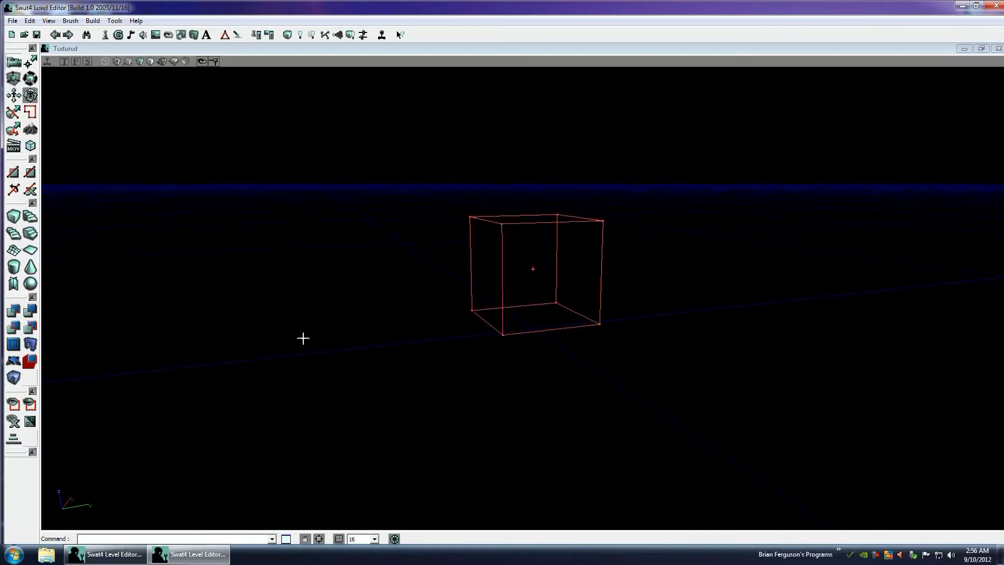
Check the cube builder settings without changing them, and scale the cube brush into a broad, low room-sized box
right_click(13, 216)
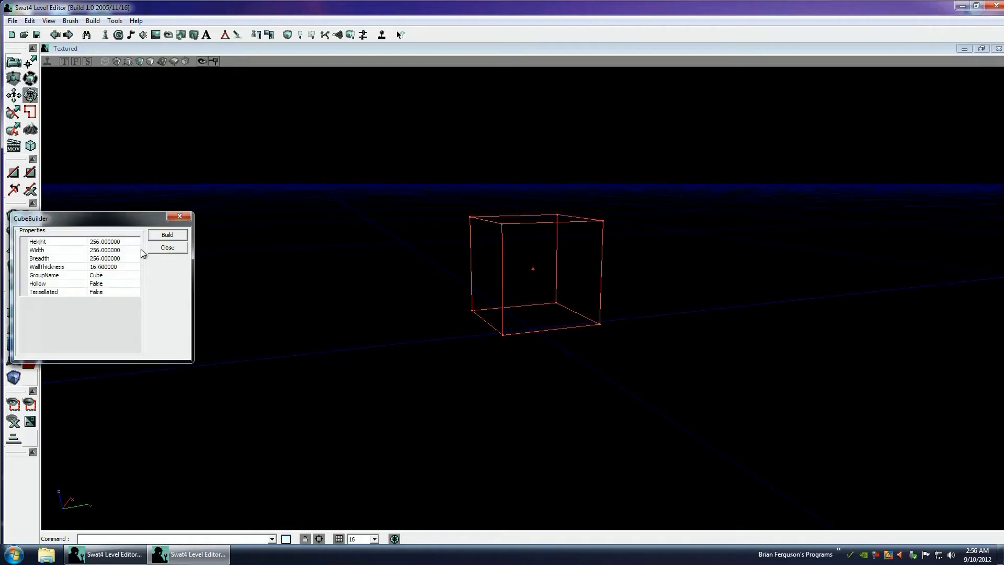
left_click(167, 248)
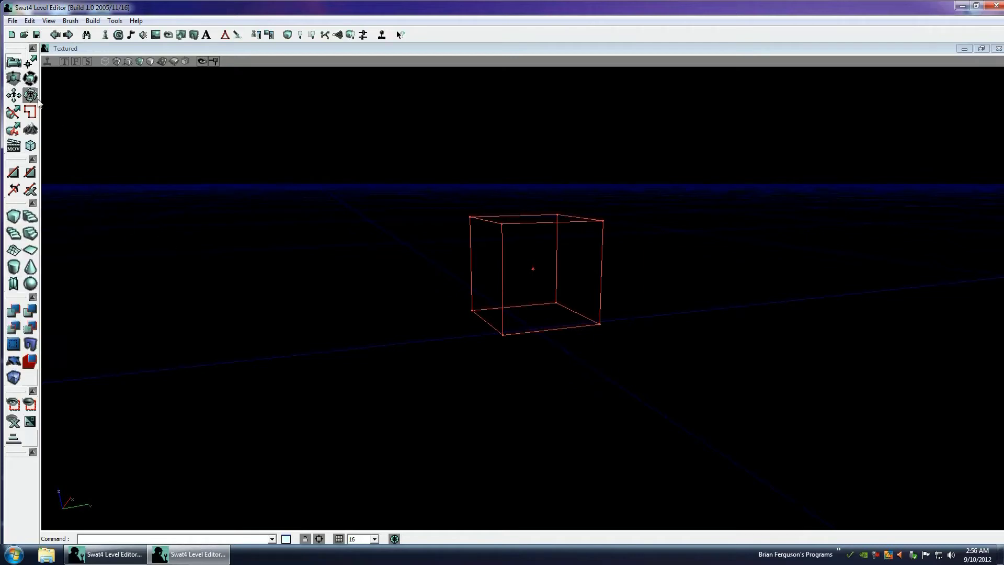
left_click(13, 79)
left_click_drag(511, 267, 506, 268)
left_click_drag(541, 305, 533, 305, "ctrl")
right_click_drag(532, 303, 531, 294)
mouse_move(532, 294)
left_mouse_down()
mouse_move(531, 305)
mouse_move(484, 320)
mouse_move(532, 310)
mouse_move(526, 294)
mouse_move(535, 306)
mouse_move(484, 323)
left_mouse_up()
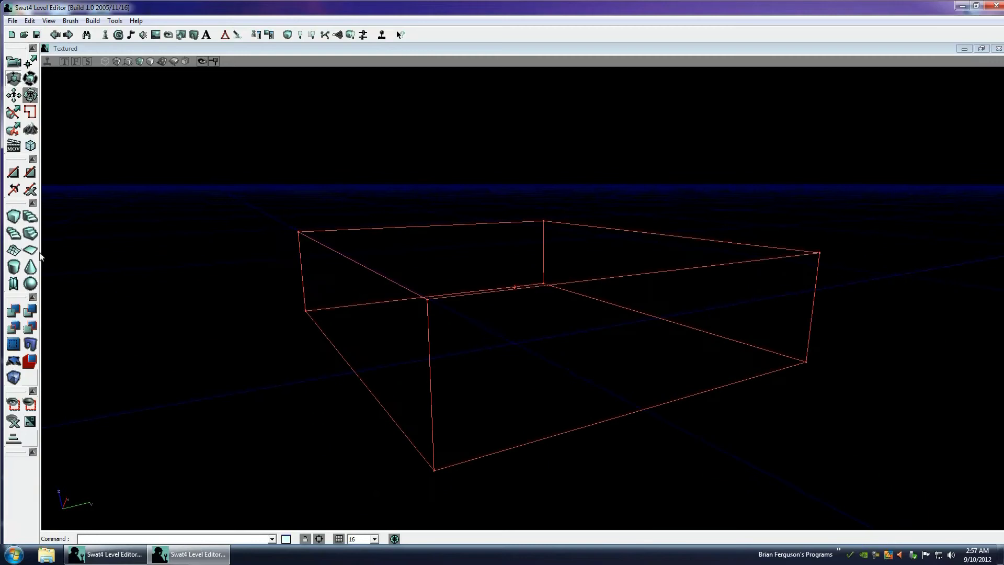
Subtract the room-sized brush from the solid world to carve out a room, and inspect its walls from inside
left_click(30, 311)
left_click_drag(532, 305, 532, 305)
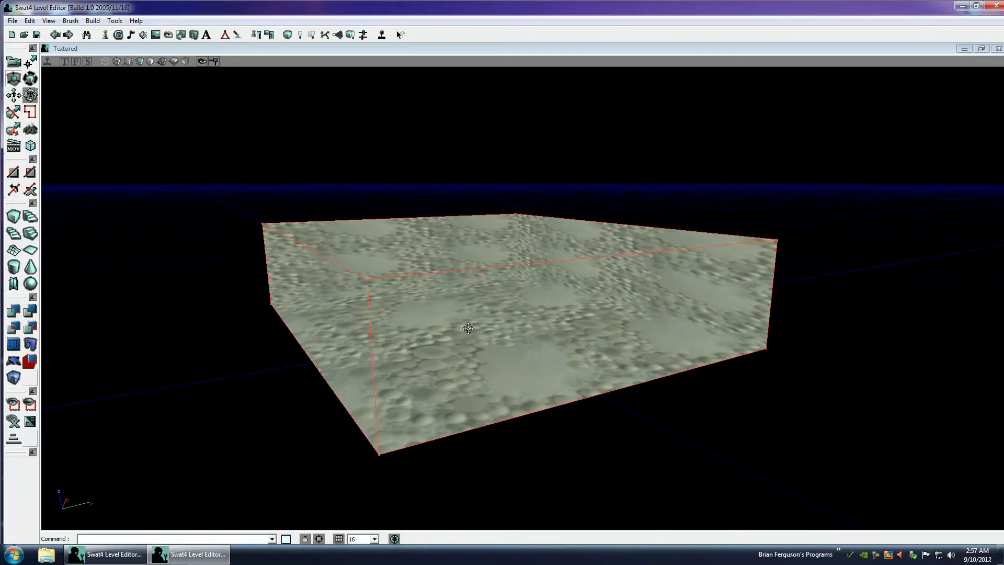
left_click_drag(532, 305, 473, 344)
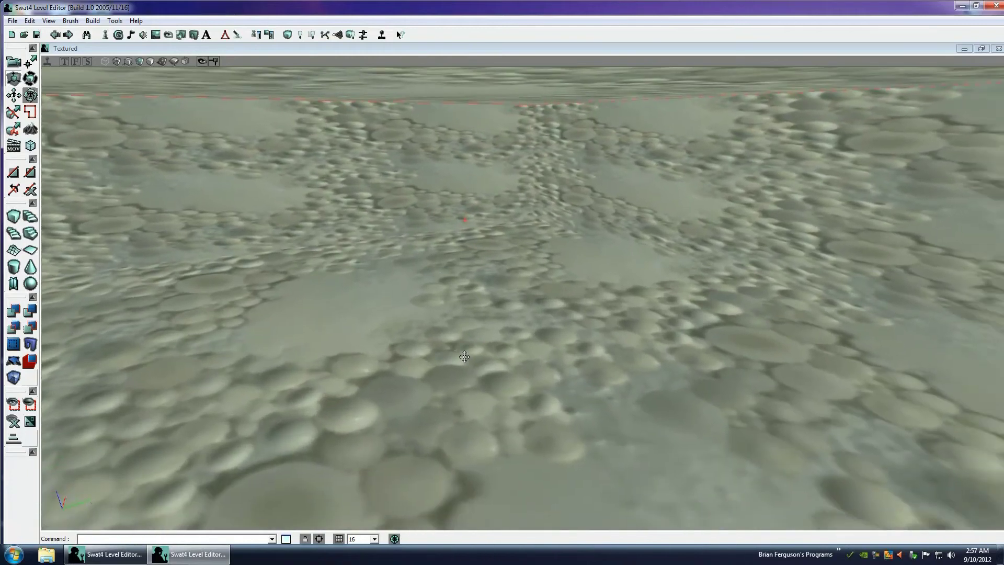
left_click(464, 357)
left_click(418, 224)
right_click_drag(465, 229, 526, 302)
mouse_move(551, 275)
left_mouse_down()
mouse_move(520, 303)
mouse_move(533, 309)
mouse_move(555, 279)
left_mouse_up()
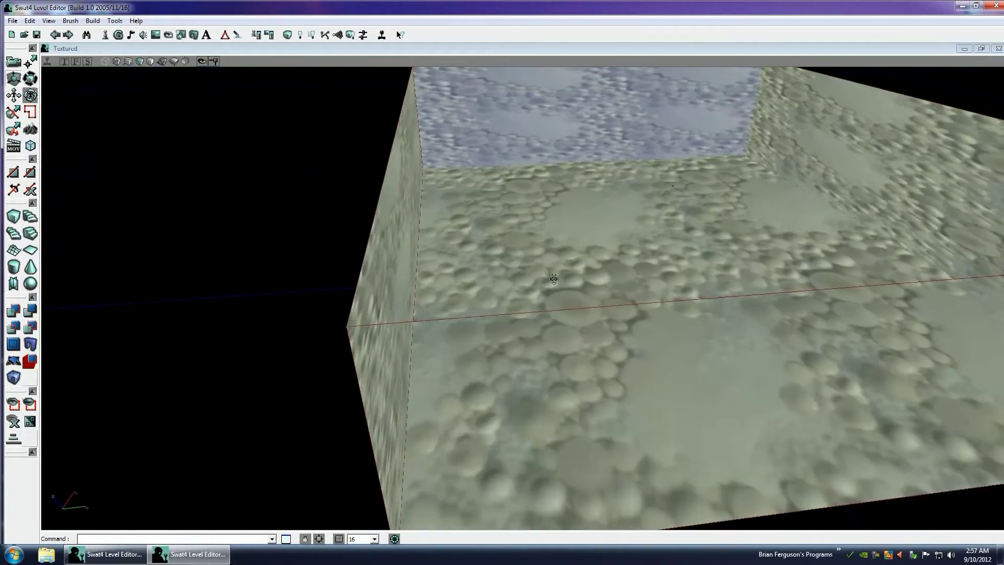
Shift the builder brush within the room and rebuild it as a cube with height 160, width 80 and breadth 16
left_click(407, 330)
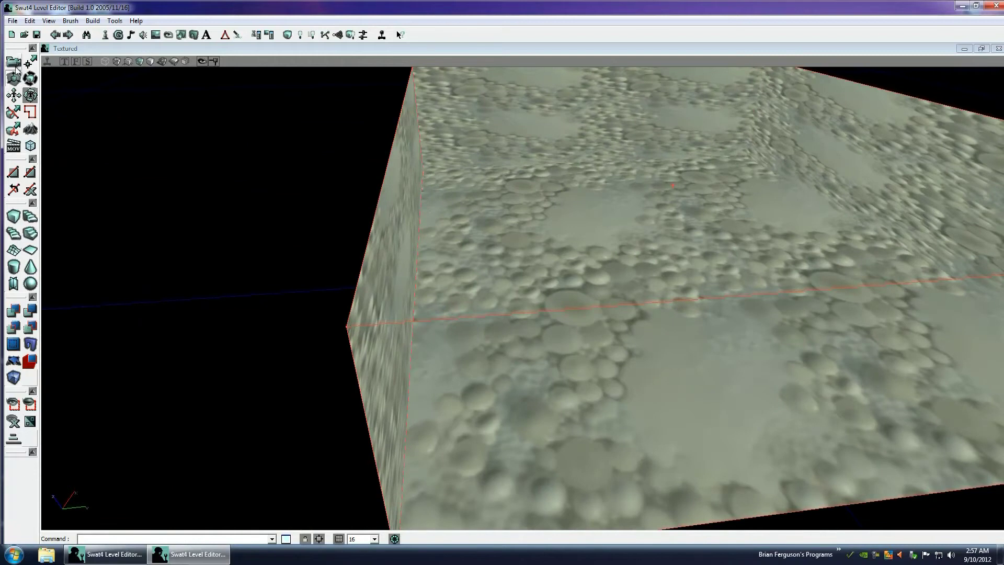
left_click_drag(374, 323, 418, 313, "ctrl")
right_click(14, 220)
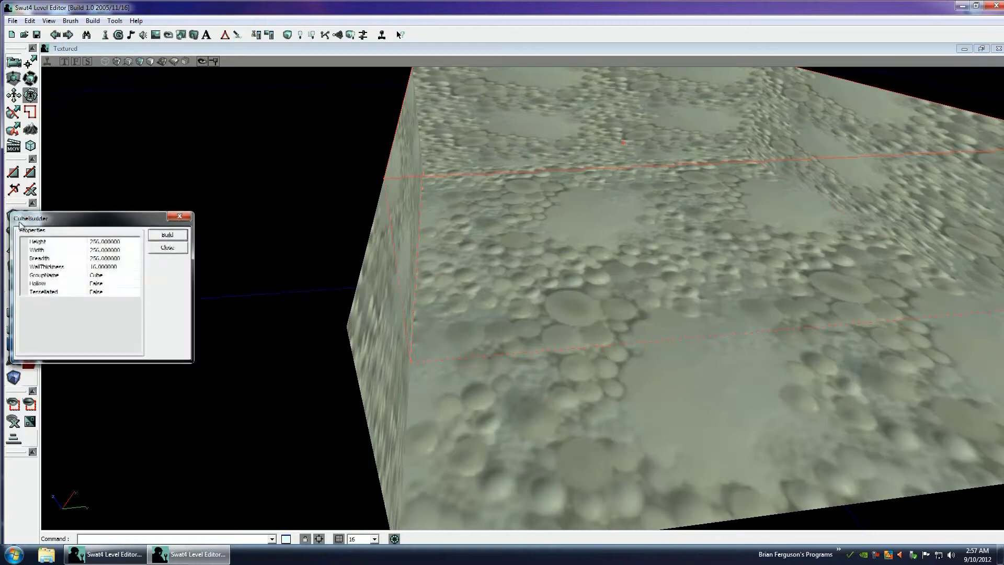
left_click(99, 242)
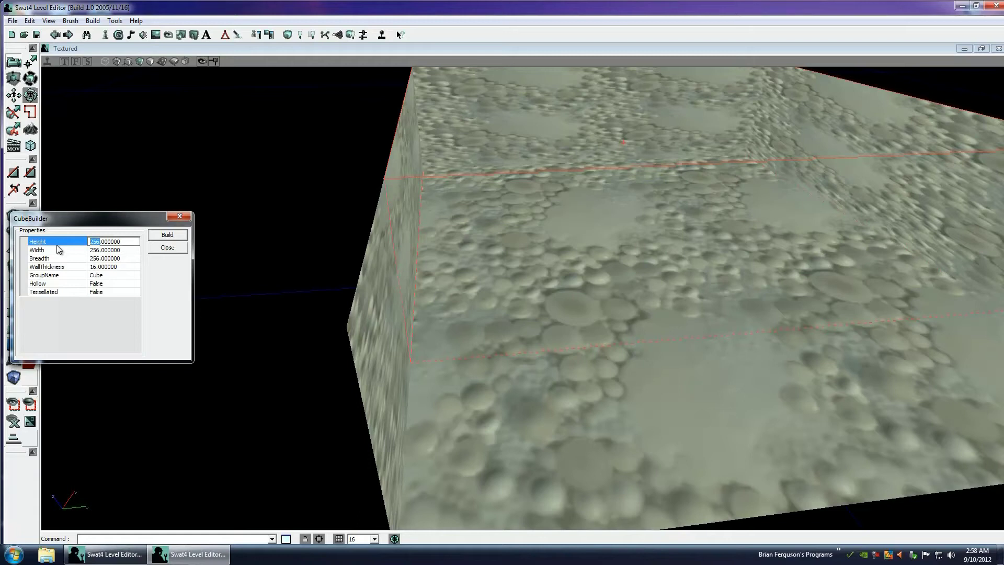
type("160")
left_click(96, 251)
type("80")
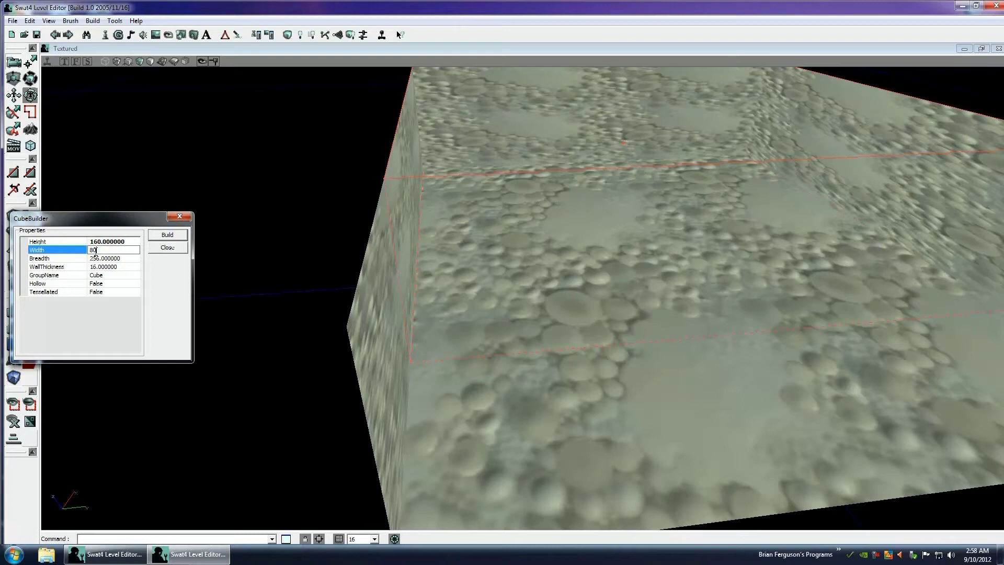
left_click(110, 257)
type("16")
left_click(168, 234)
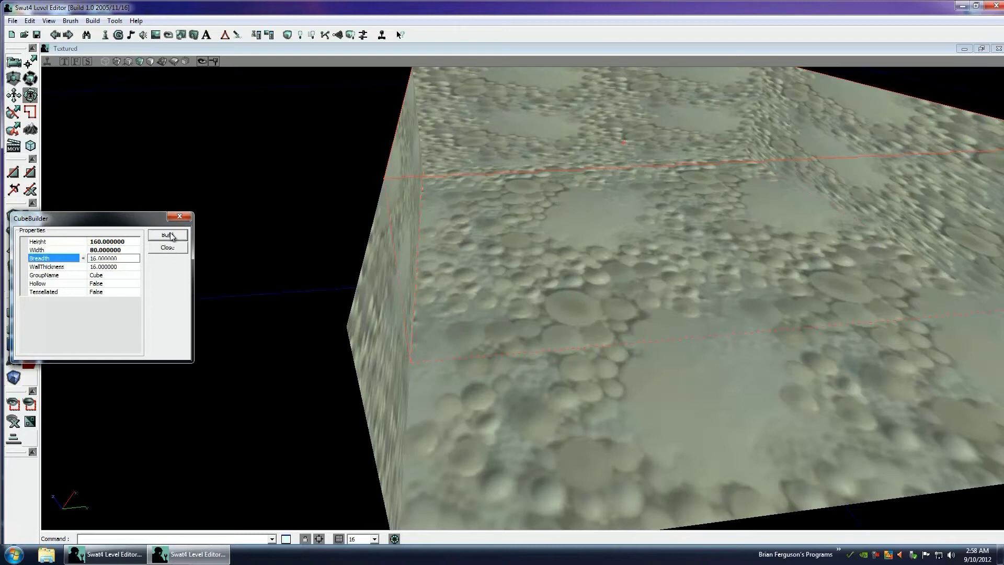
left_click(173, 248)
Select the door-sized brush and move it back against the room's far wall
right_click_drag(187, 261, 523, 296)
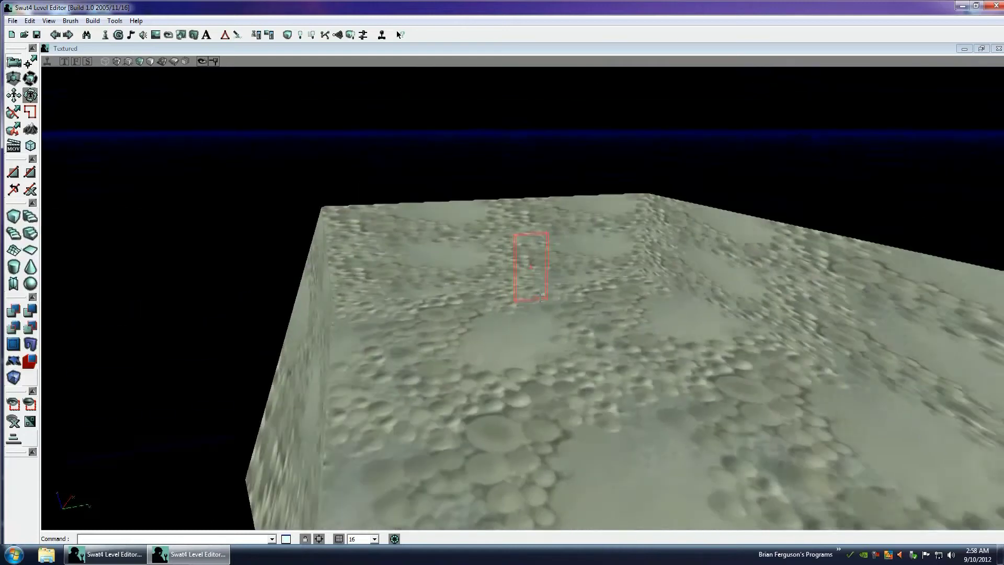
left_click_drag(523, 297, 523, 297)
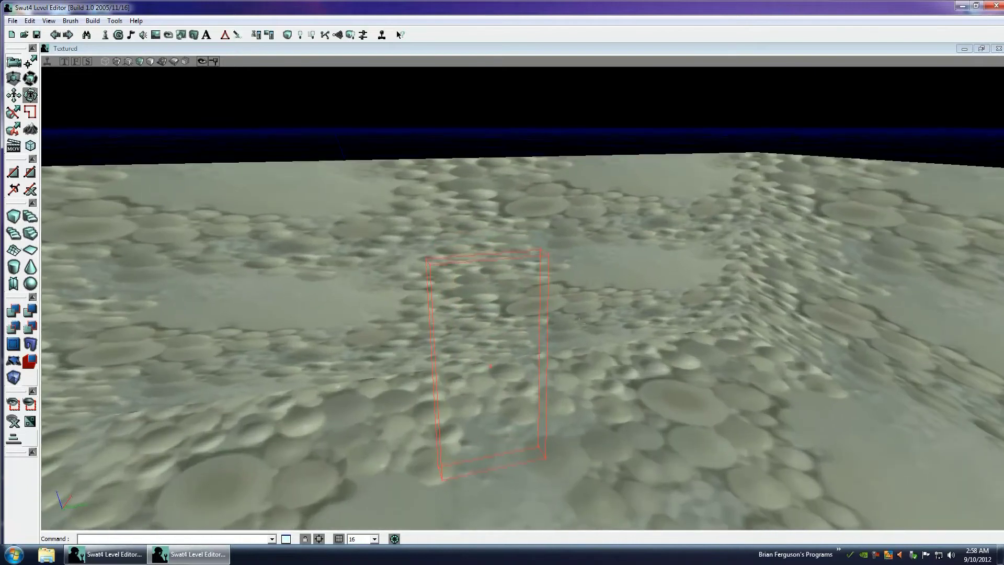
left_click(436, 353)
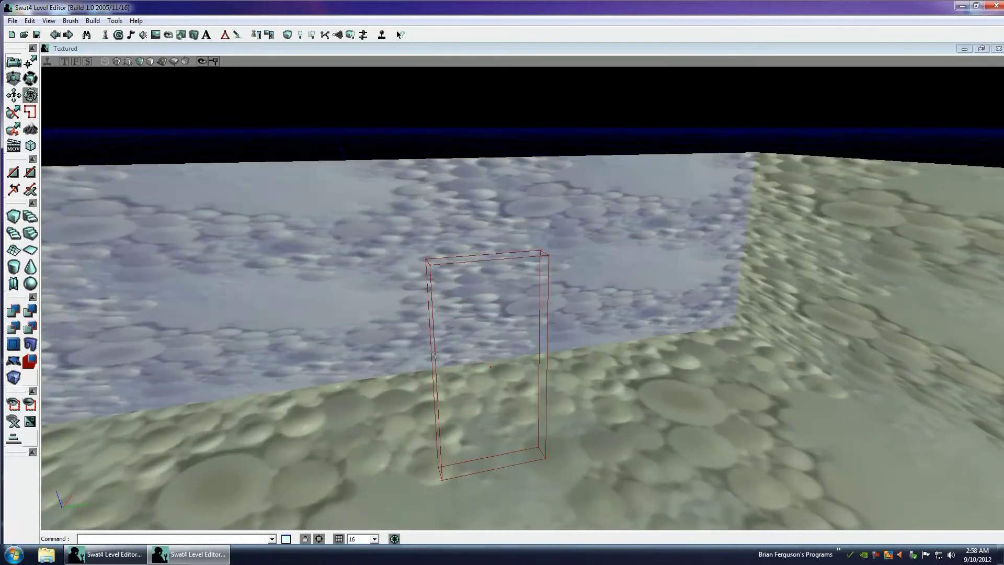
left_click(434, 351)
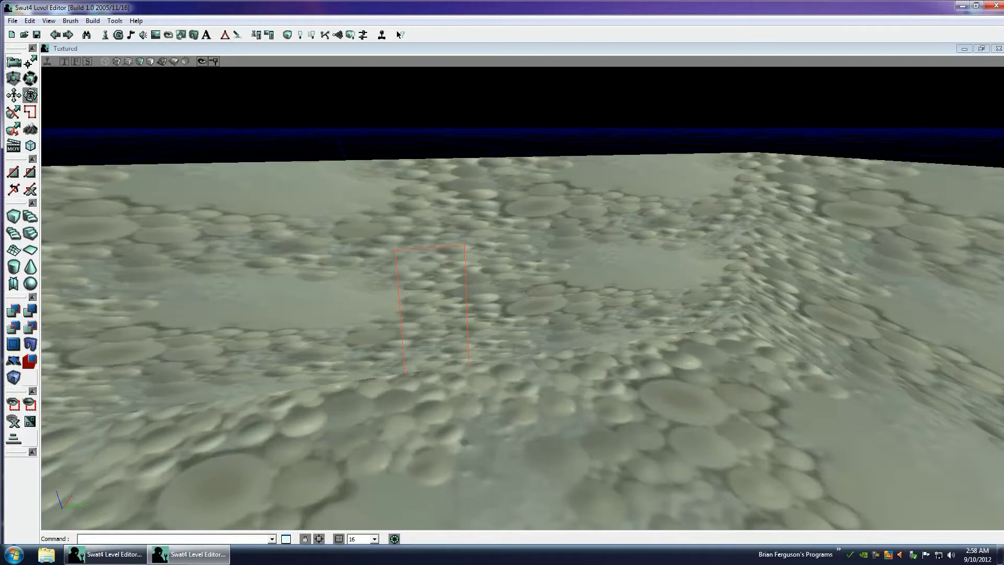
Restore the four-view layout and, in the top view, align the door brush's inner face flush with the outside of the room's wall
left_click(981, 49)
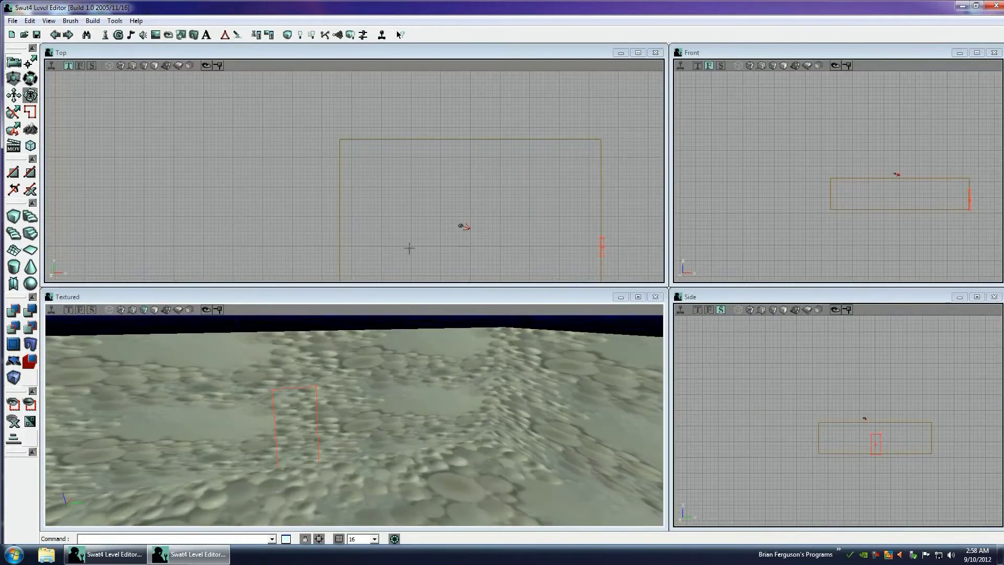
mouse_move(409, 249)
left_mouse_down()
mouse_move(369, 180)
mouse_move(342, 204)
mouse_move(356, 190)
mouse_move(351, 175)
mouse_move(333, 220)
left_mouse_up()
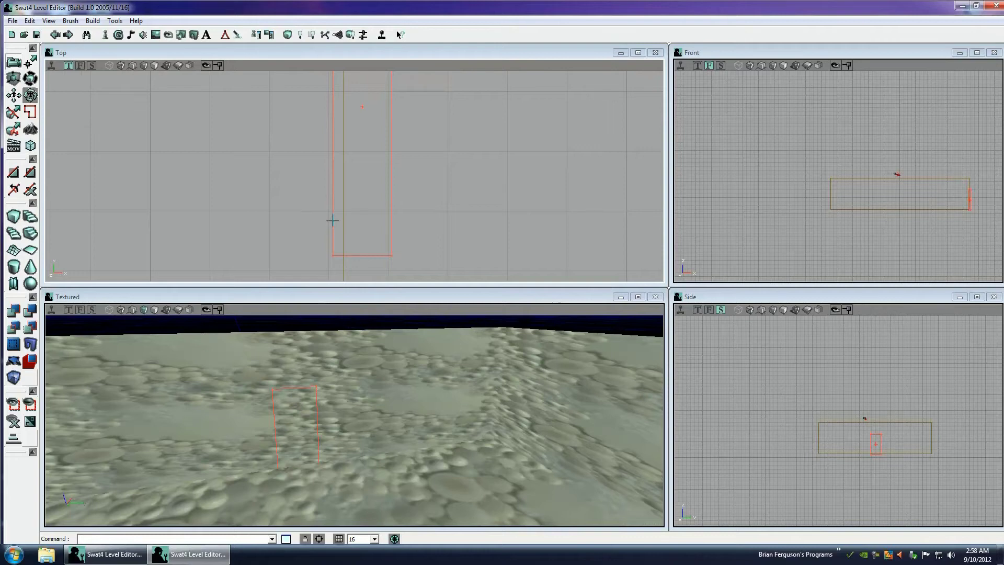
double_click(332, 220)
left_click(916, 97)
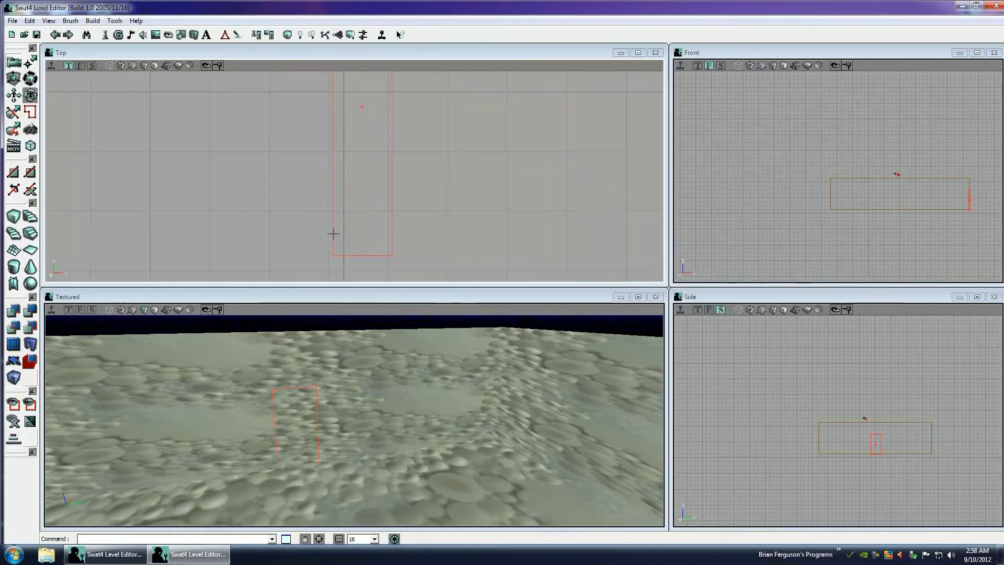
left_click_drag(354, 177, 365, 178, "ctrl")
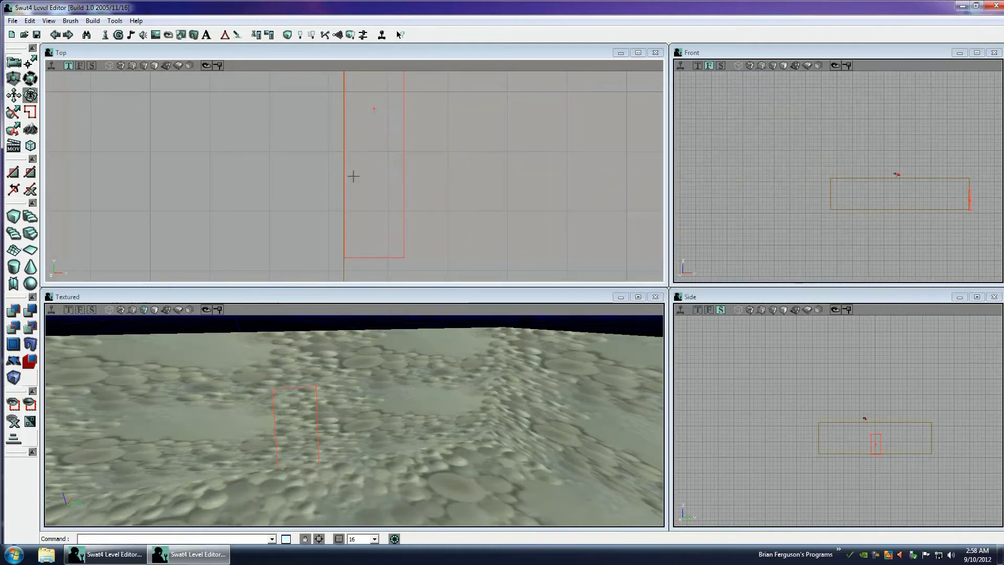
In the front view, raise the door brush so its bottom edge lines up exactly with the room's floor
left_click_drag(905, 240, 831, 234)
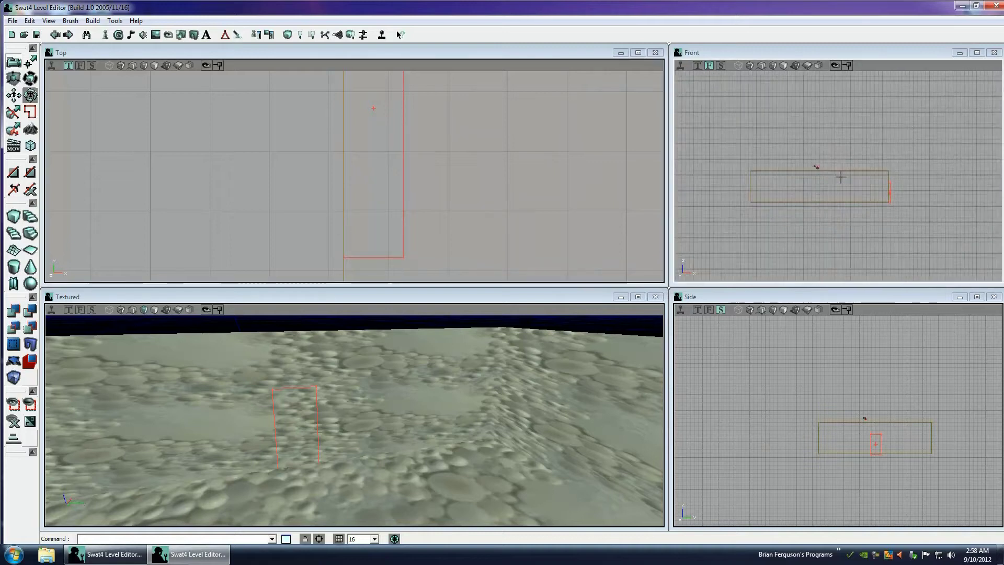
scroll(905, 240, "up", 5)
left_click_drag(904, 240, 916, 242)
scroll(920, 224, "up", 4)
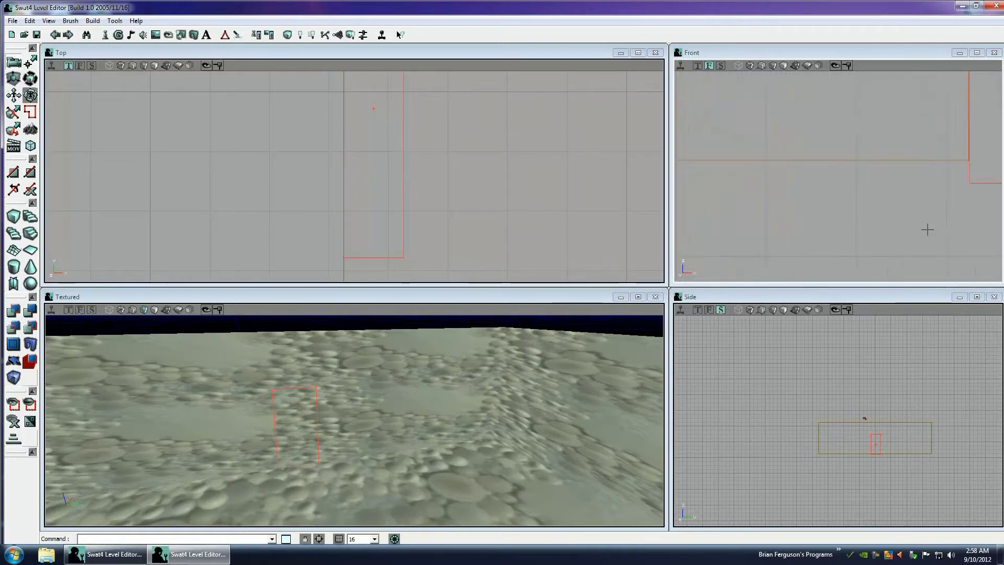
left_click_drag(838, 174, 837, 176, "ctrl")
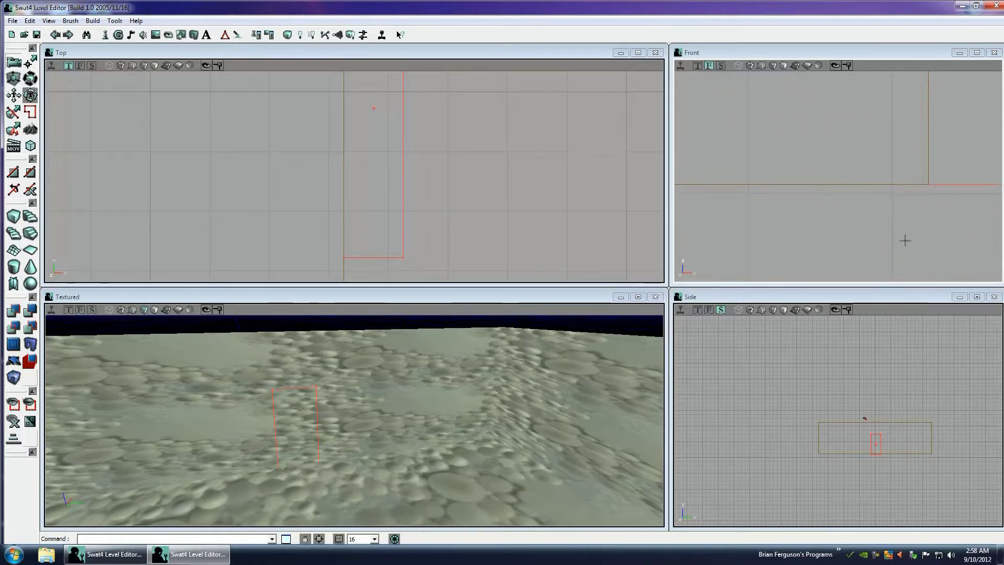
Switch to the editor window with the SP-ShootingRange map and examine its finished firing range room
left_click(128, 557)
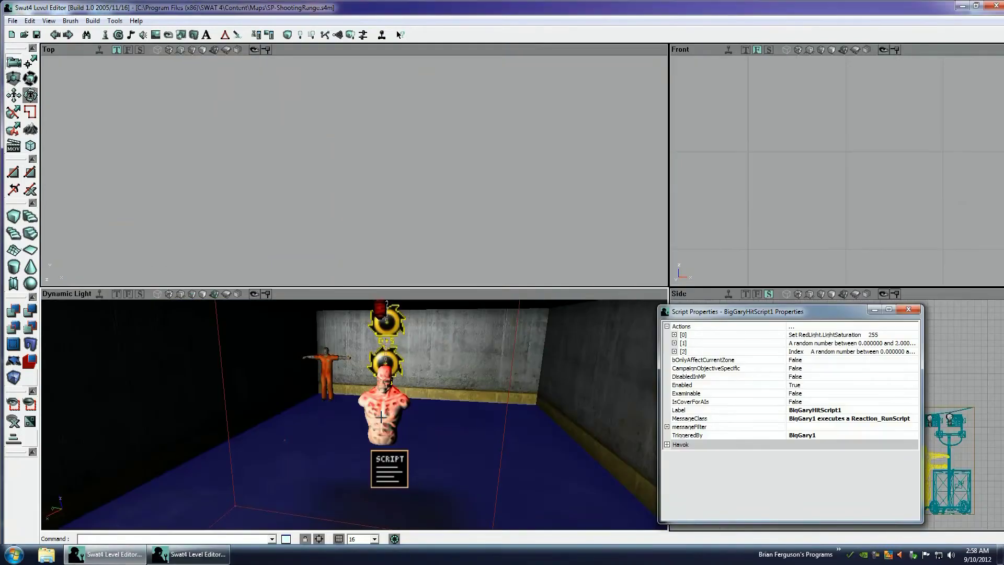
right_click_drag(381, 417, 354, 414)
left_click_drag(354, 415, 353, 412)
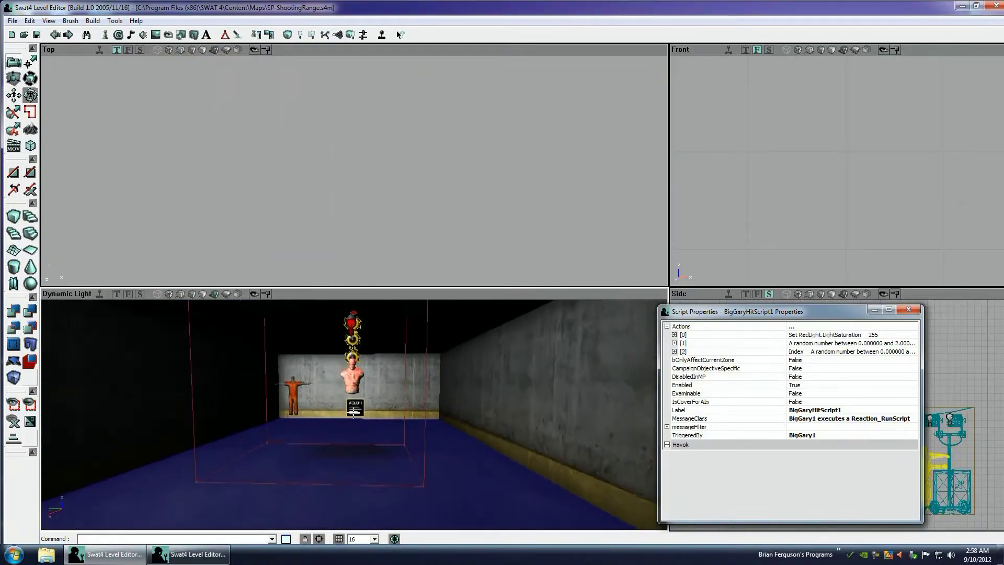
scroll(353, 413, "down", 10)
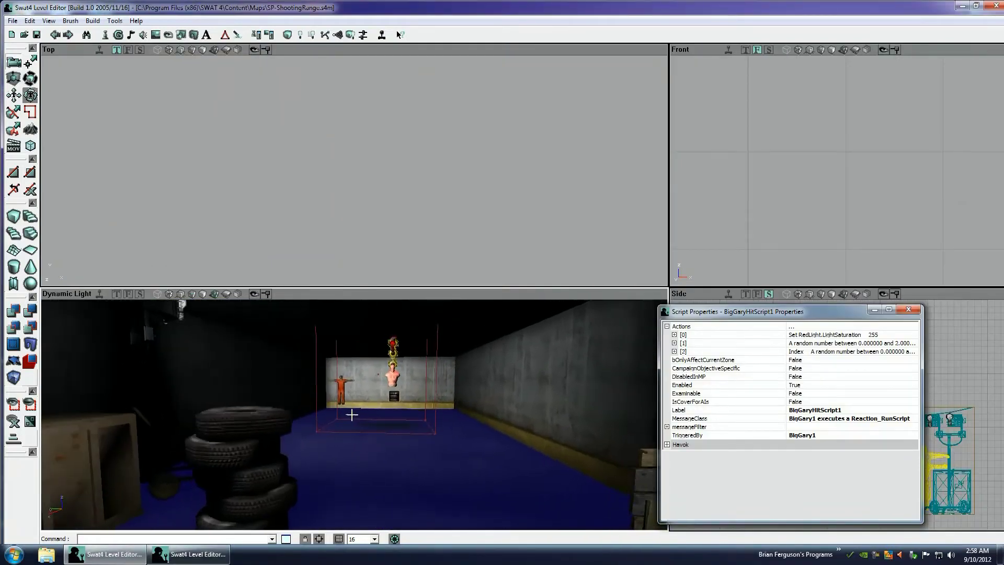
left_click_drag(352, 414, 353, 414)
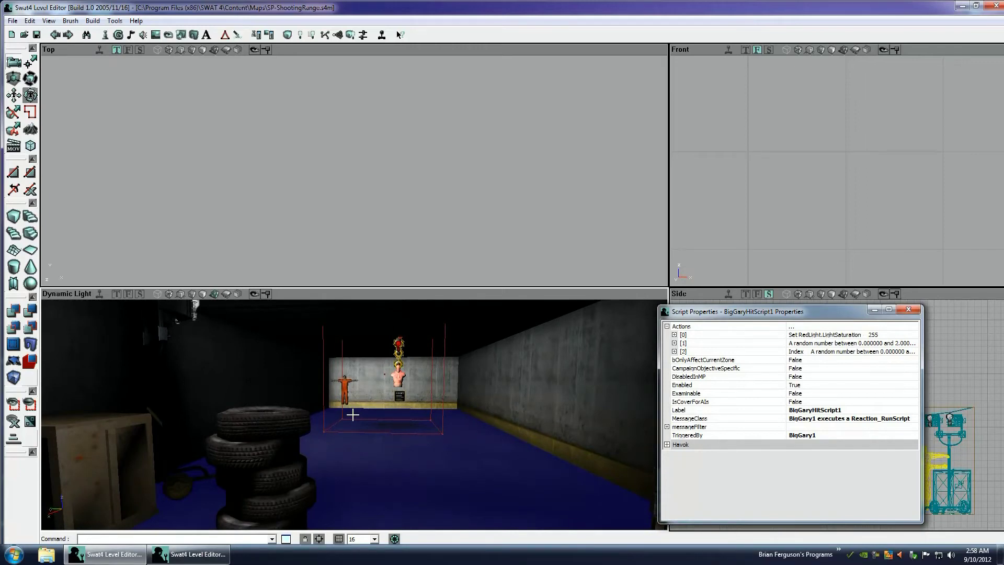
right_click_drag(369, 425, 354, 413)
left_click_drag(354, 413, 354, 414)
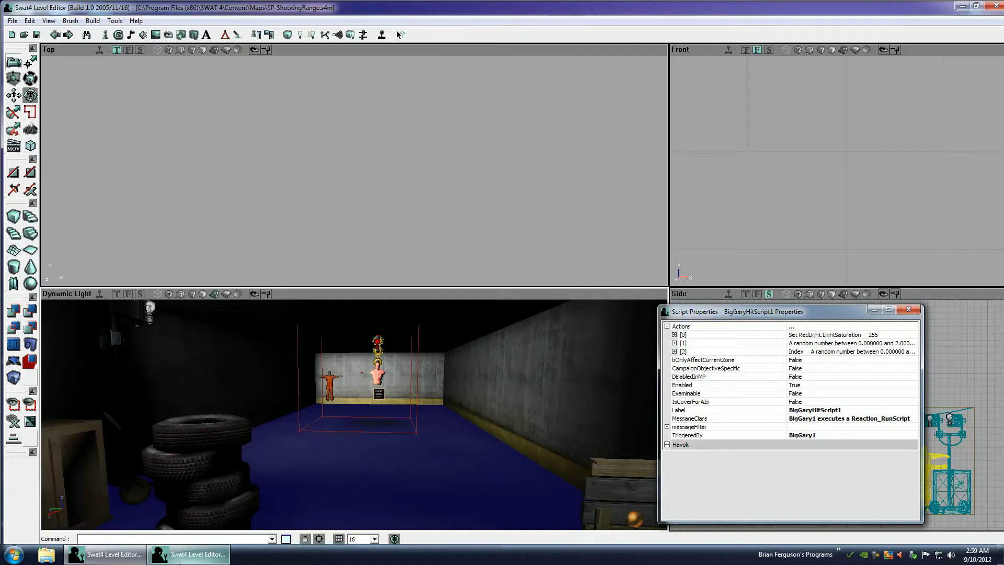
Return to the editor window with the new level and subtract the door brush to carve a doorway opening in the room's wall
mouse_move(117, 560)
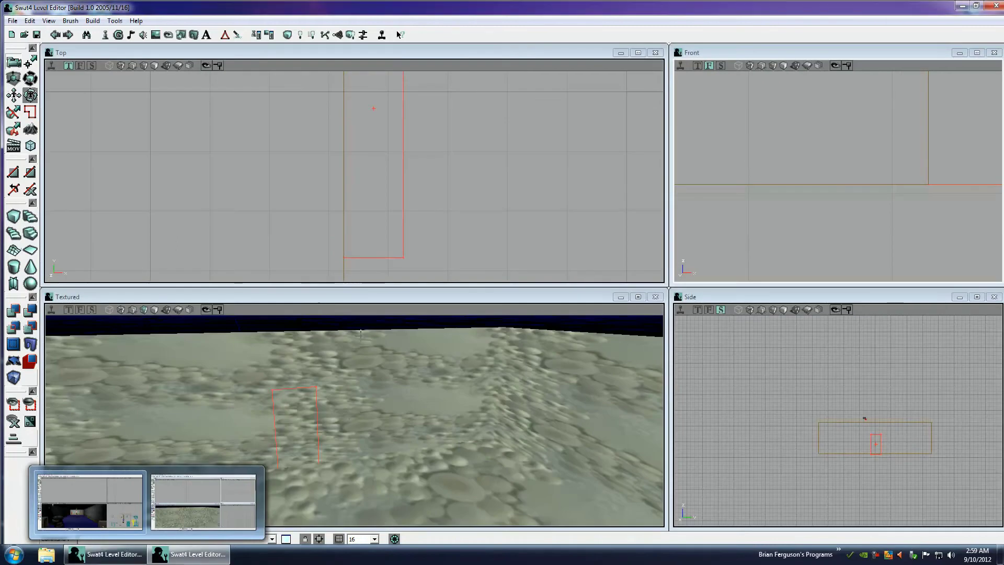
left_click(202, 501)
mouse_move(354, 420)
left_mouse_down()
mouse_move(374, 384)
mouse_move(354, 422)
left_mouse_up()
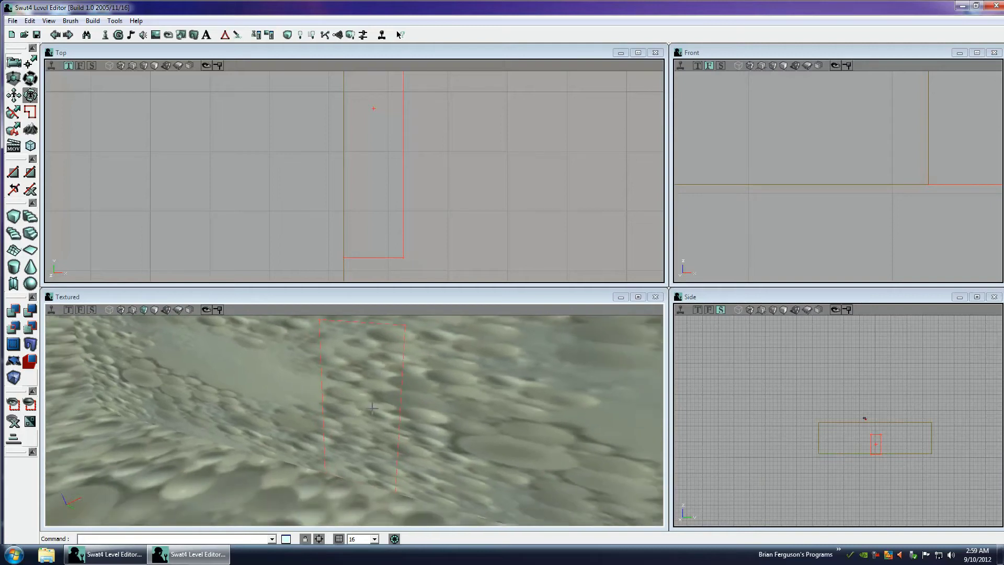
left_click_drag(354, 422, 354, 420)
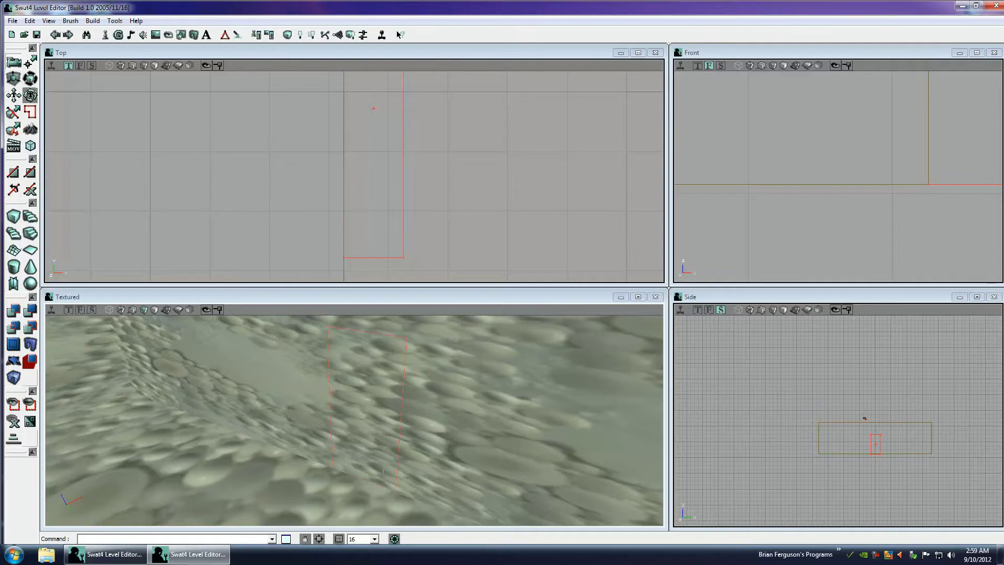
left_click_drag(381, 475, 317, 477)
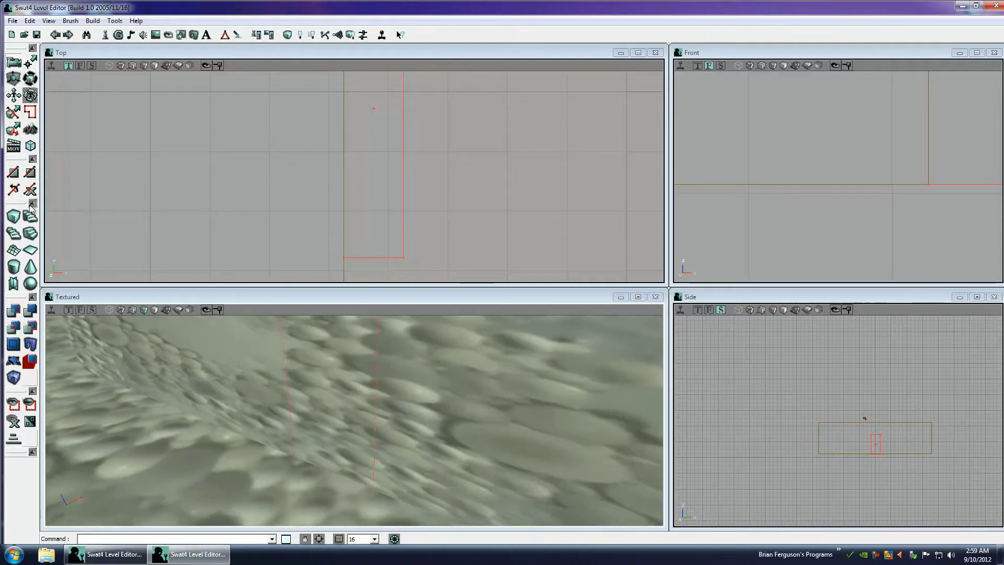
left_click(32, 311)
left_click_drag(173, 386, 144, 387)
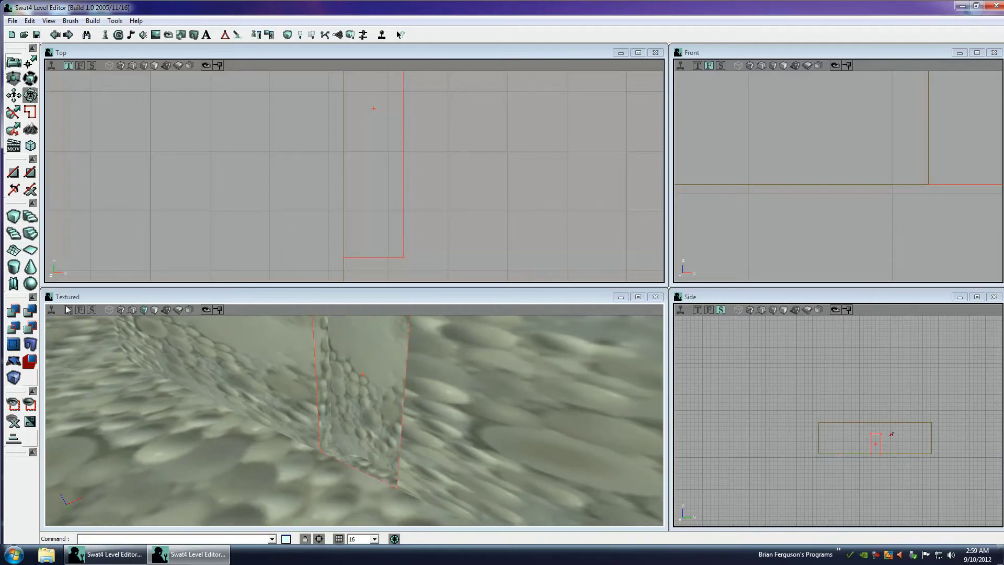
Build a new cube brush with height, width and breadth all set to 256
right_click(13, 217)
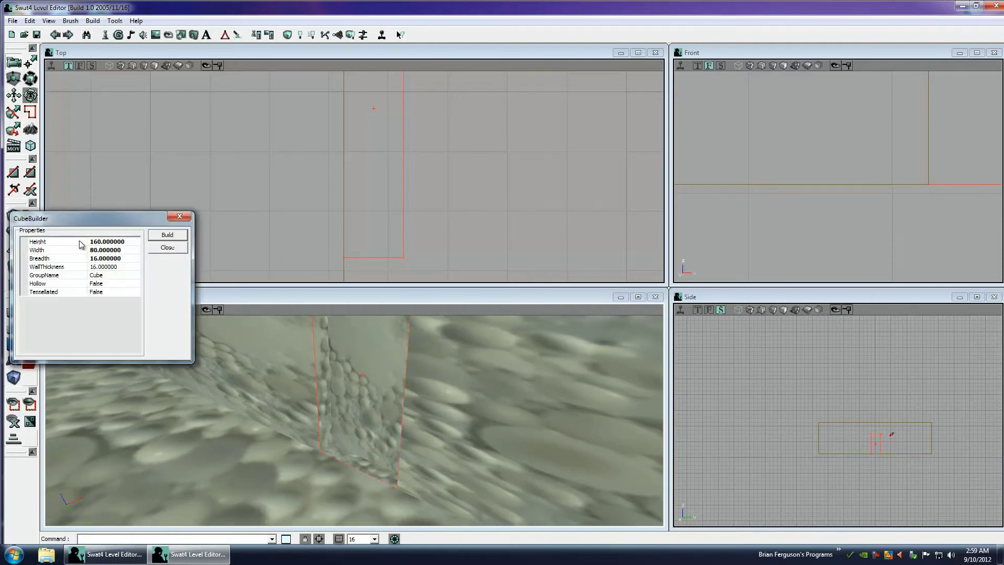
left_click(86, 242)
type("256")
left_click(86, 250)
type("256")
left_click(85, 259)
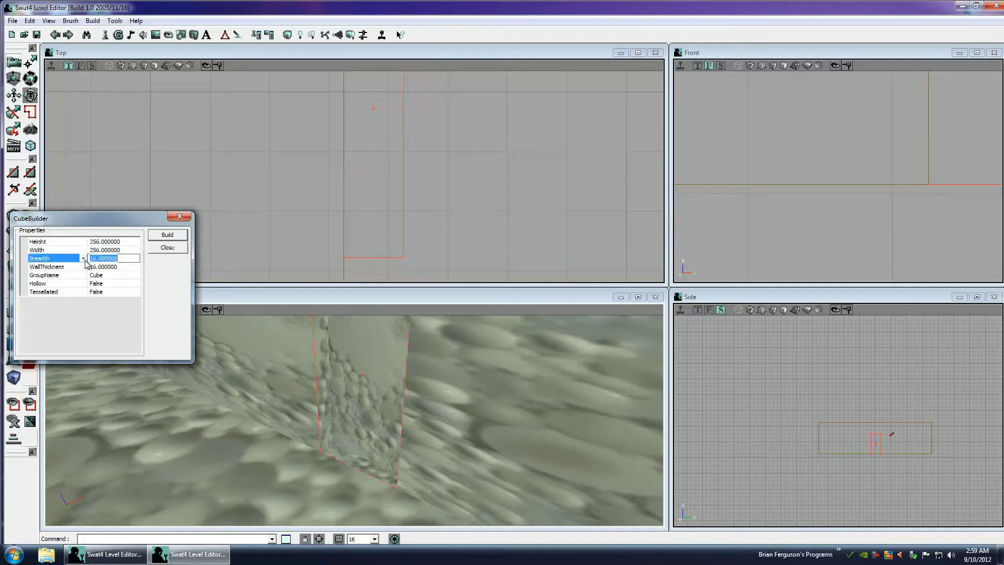
type("256")
left_click(168, 235)
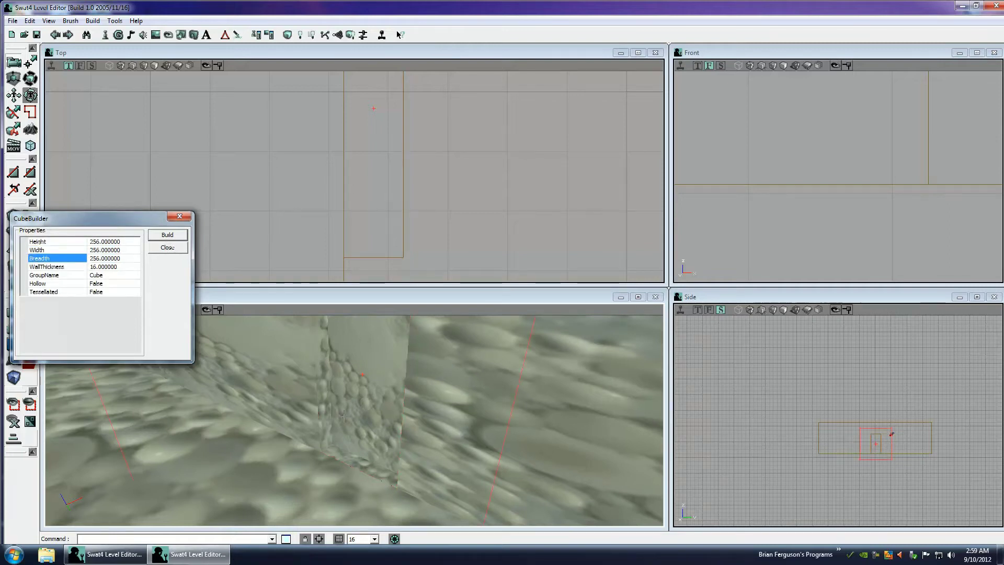
left_click(167, 247)
In the top view, move the 256-unit cube brush so its near face sits flush with the doorway's outer edge
left_click_drag(303, 372, 336, 418)
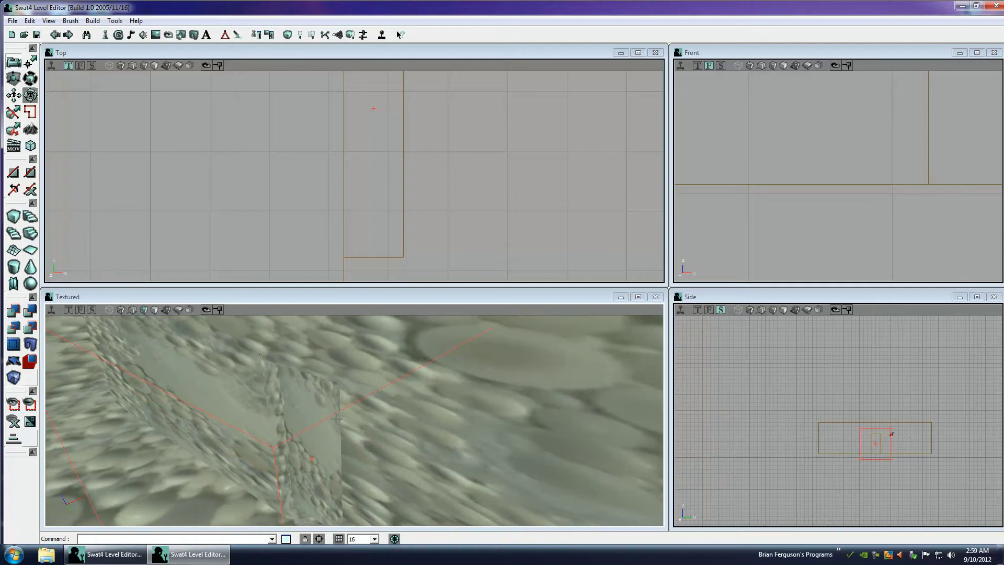
right_click_drag(332, 414, 352, 421)
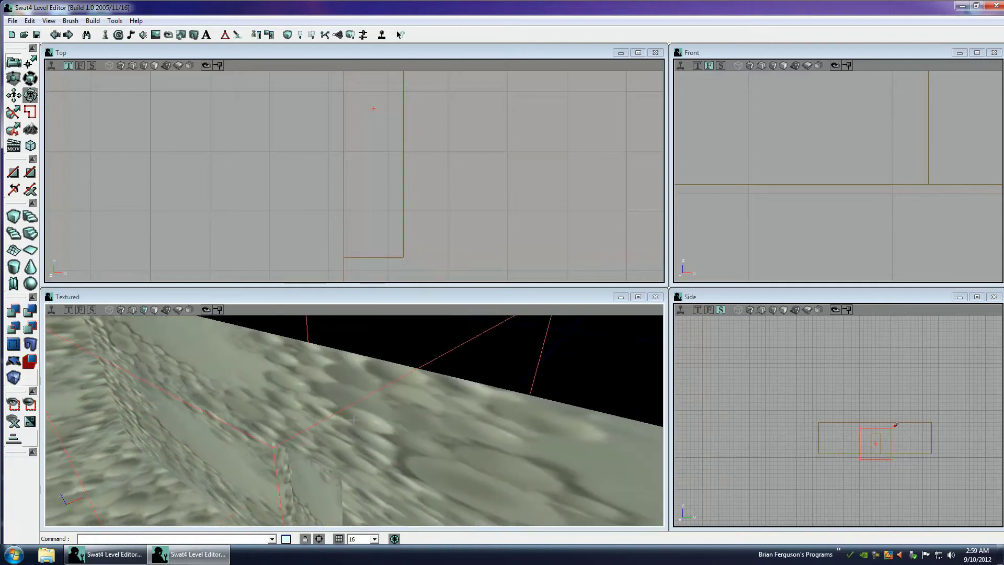
left_click_drag(354, 420, 354, 420, "ctrl")
left_click_drag(416, 240, 442, 230)
scroll(402, 233, "down", 4)
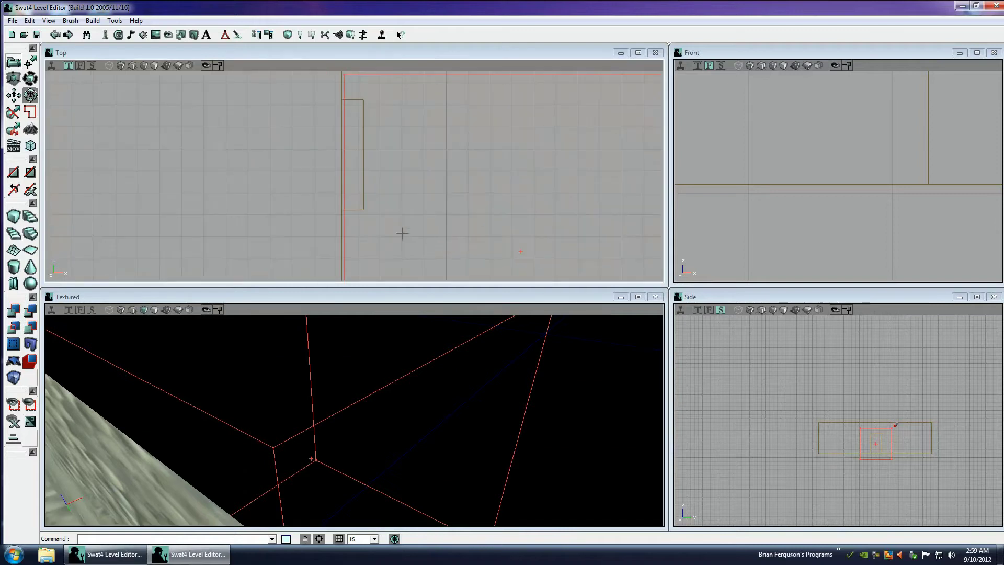
left_click_drag(357, 234, 353, 176, "ctrl")
scroll(366, 231, "up", 4)
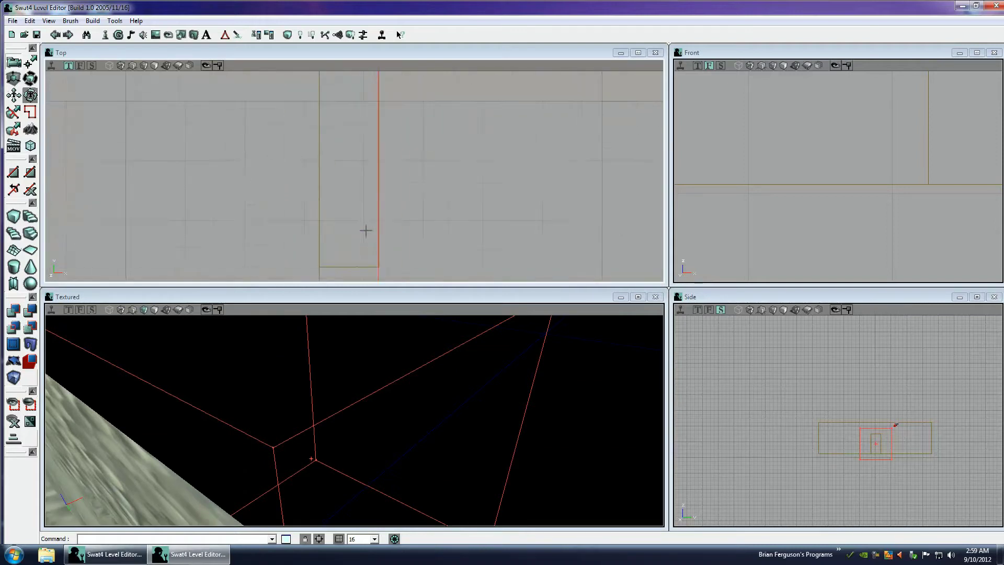
scroll(366, 231, "up", 2)
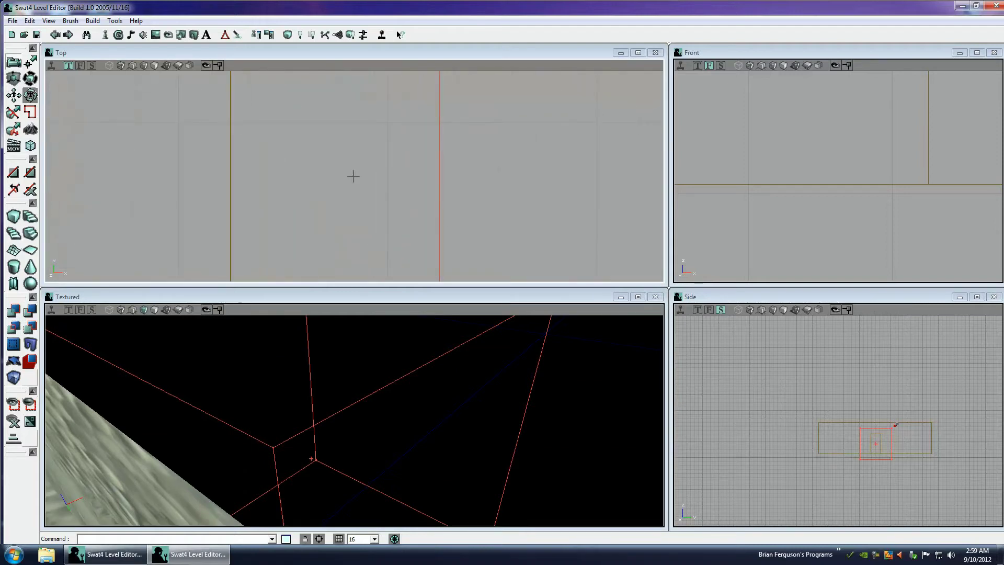
In the side view, raise the cube brush so its bottom edge lines up with the floor of the room and doorway
scroll(815, 446, "up", 5)
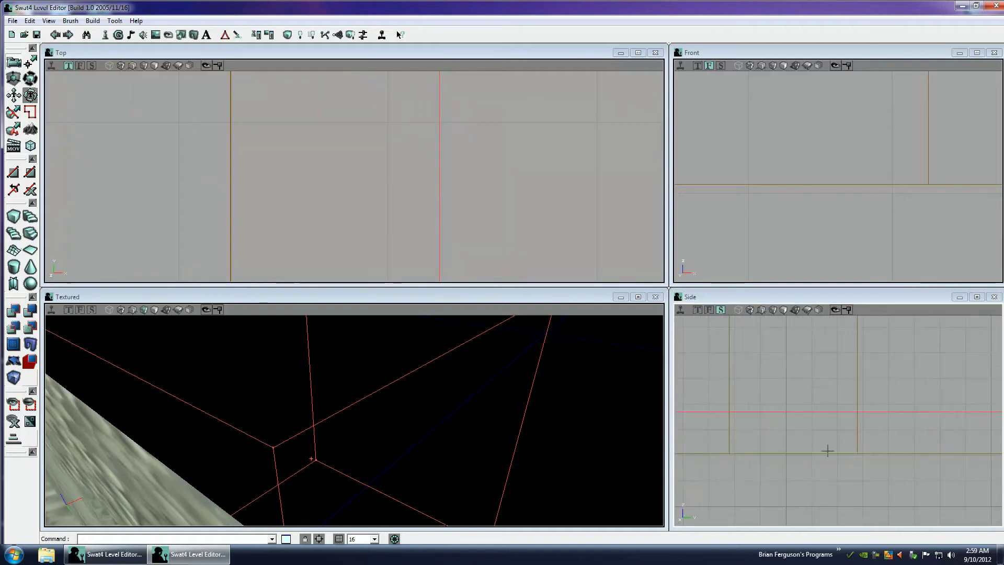
scroll(836, 421, "up", 3)
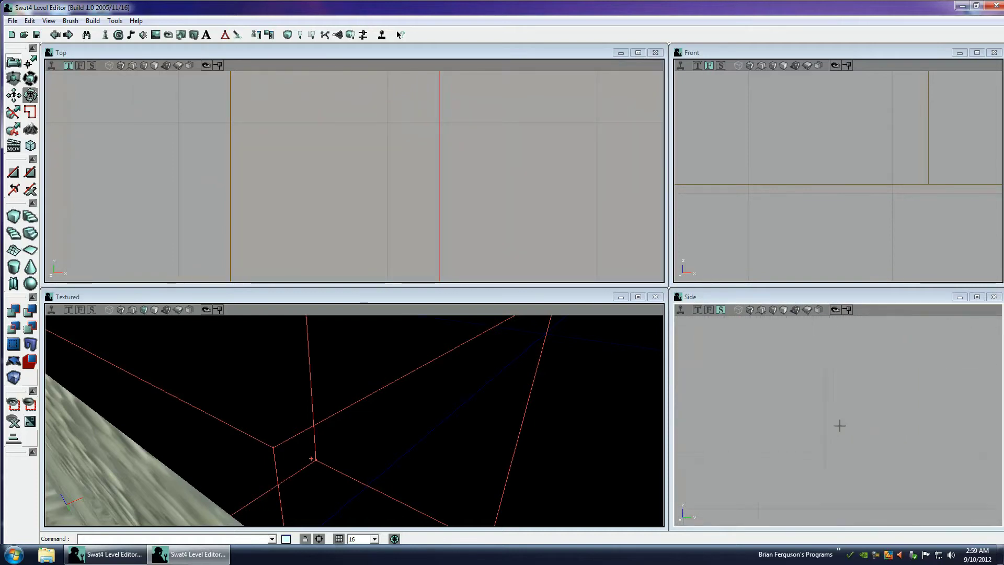
mouse_move(838, 432)
left_mouse_down()
mouse_move(838, 420)
mouse_move(822, 453)
mouse_move(838, 420)
left_mouse_up()
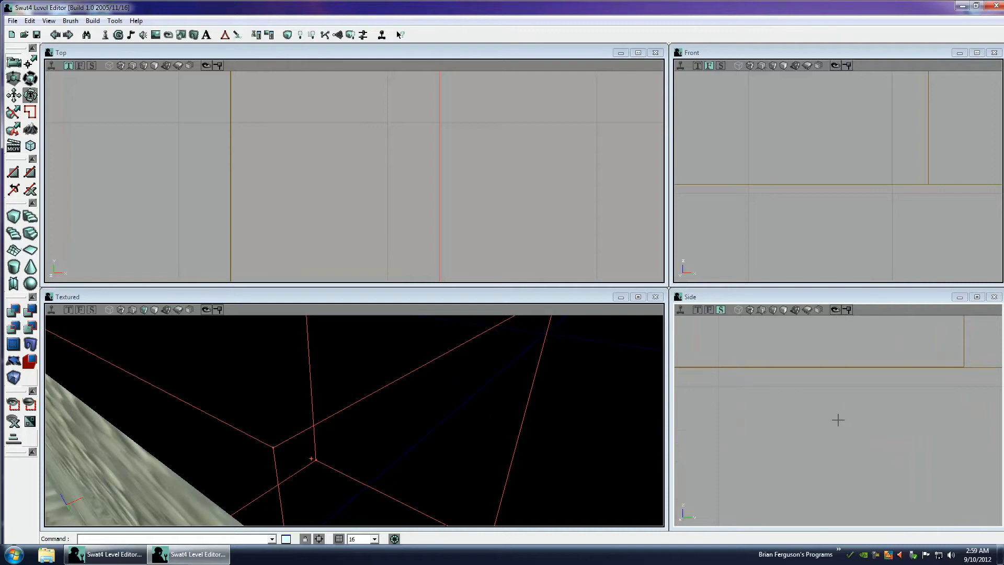
Subtract the cube brush to carve a second room beyond the doorway and inspect the opening in the textured view
left_click_drag(412, 181, 465, 151)
left_click_drag(465, 151, 352, 177, "ctrl")
left_click(354, 420)
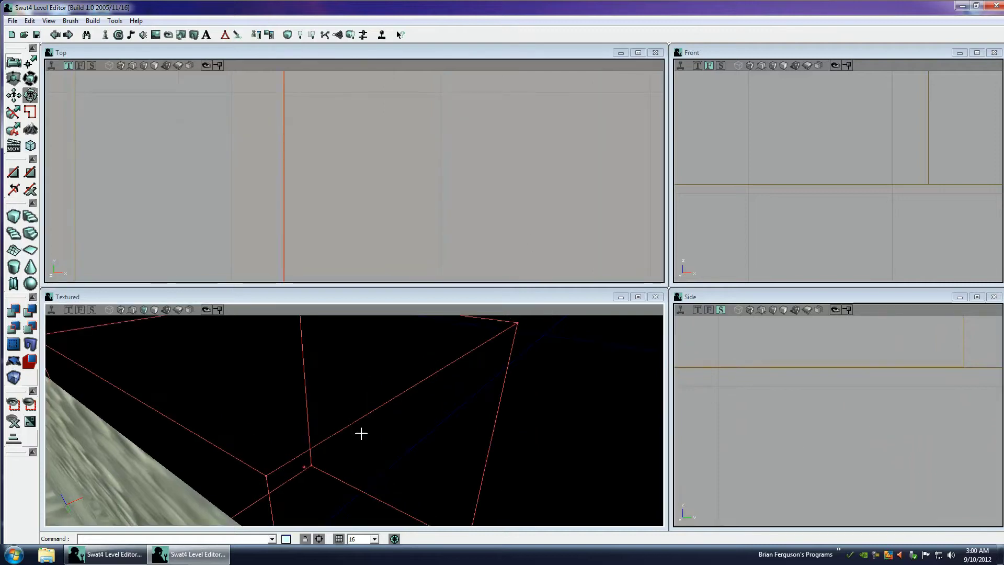
mouse_move(360, 432)
left_mouse_down()
mouse_move(355, 422)
mouse_move(378, 439)
mouse_move(346, 444)
mouse_move(345, 489)
mouse_move(352, 409)
left_mouse_up()
left_click(30, 313)
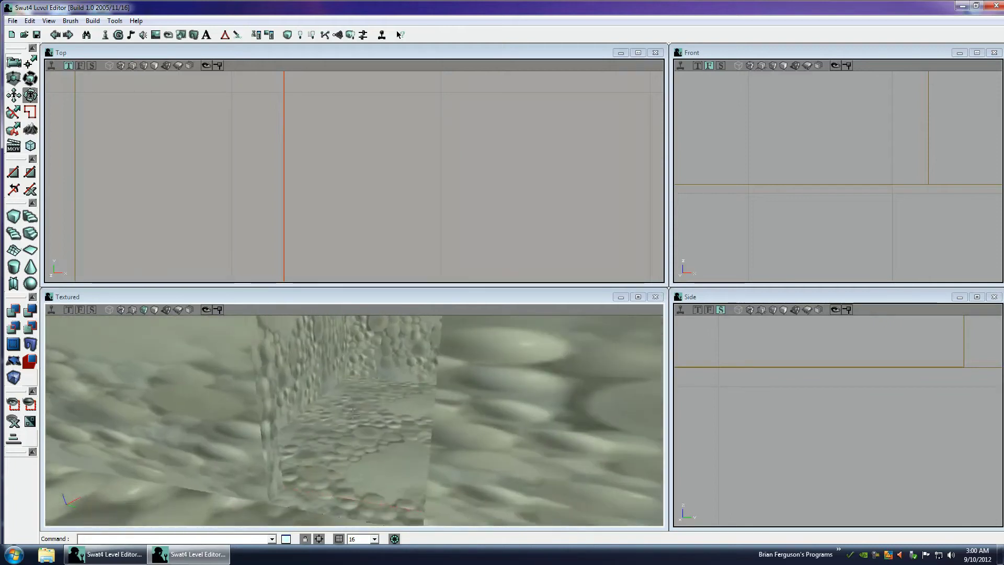
right_click_drag(352, 410, 353, 400)
left_click_drag(354, 400, 353, 424)
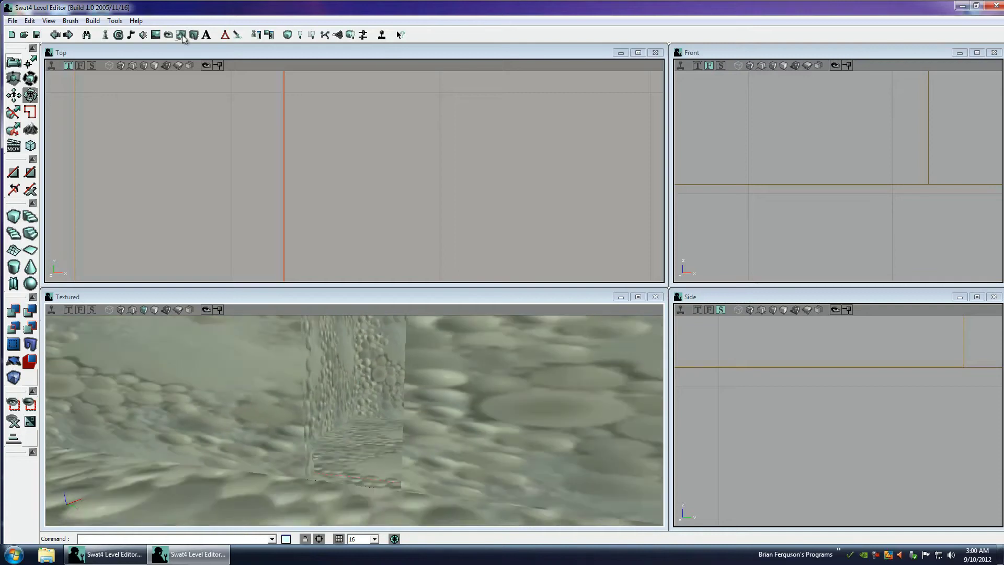
Open the asset browser and examine the placeable classes under Object and Actor, along with the class display options
left_click(155, 35)
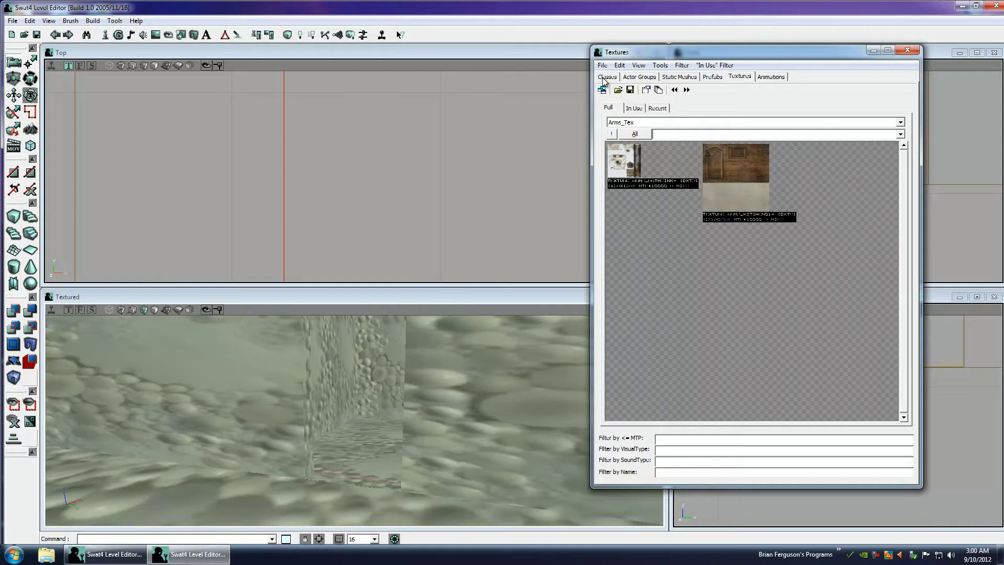
left_click(639, 77)
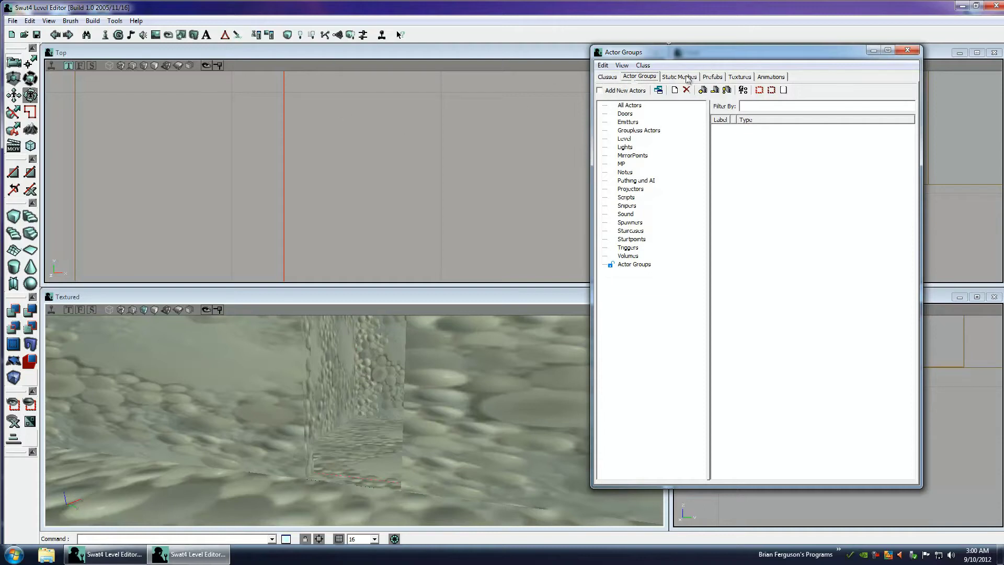
left_click(608, 78)
left_click(604, 118)
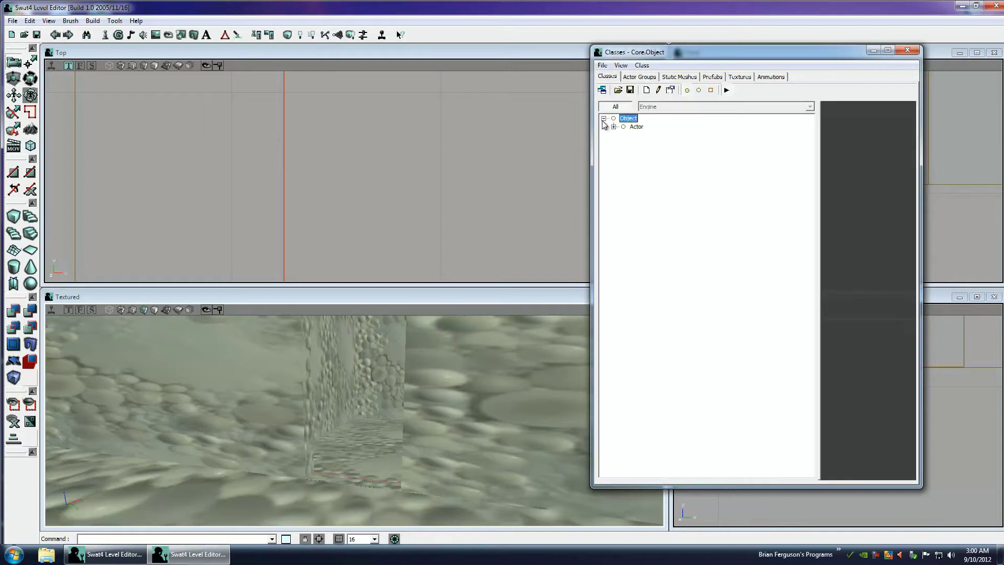
left_click(614, 127)
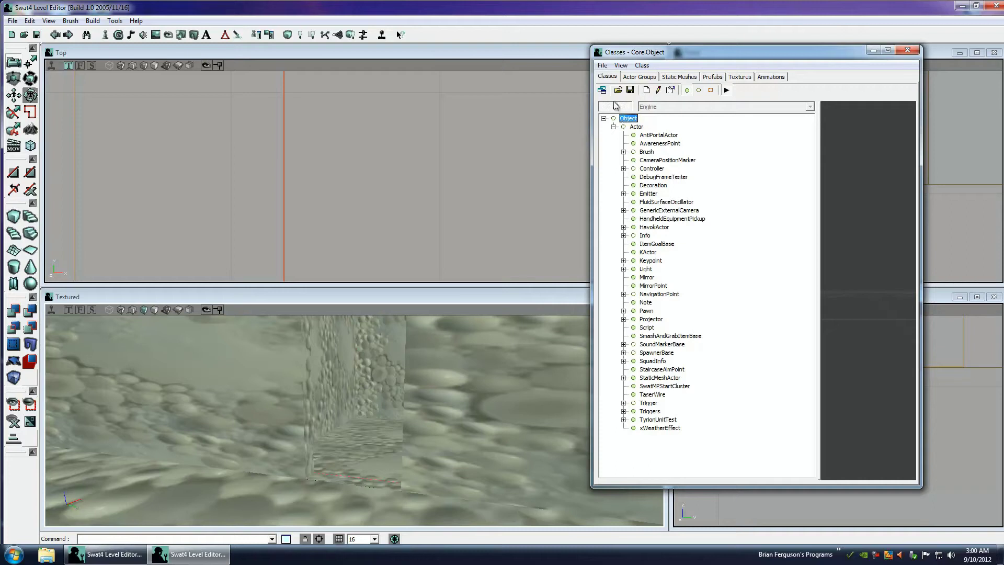
left_click(620, 65)
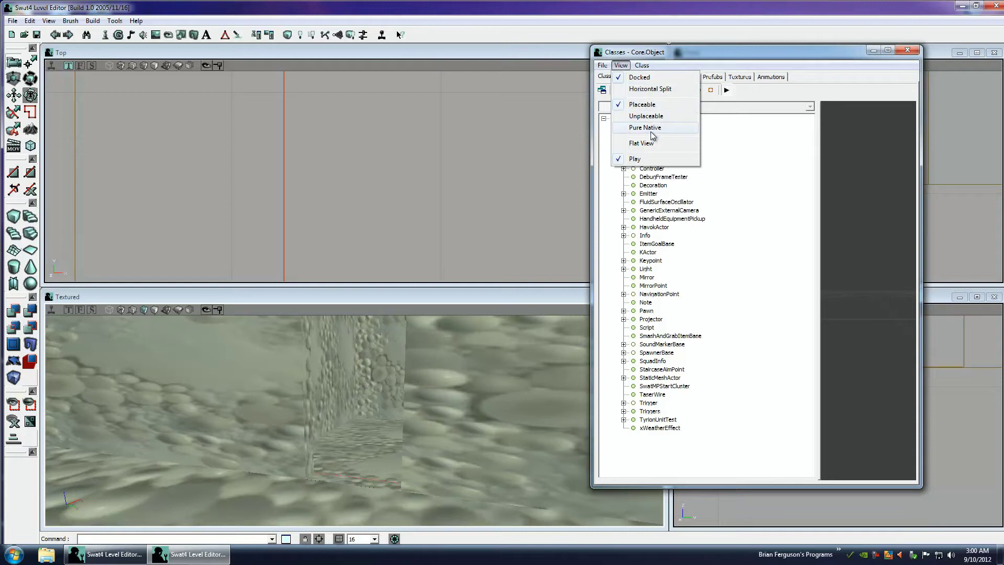
left_click(754, 159)
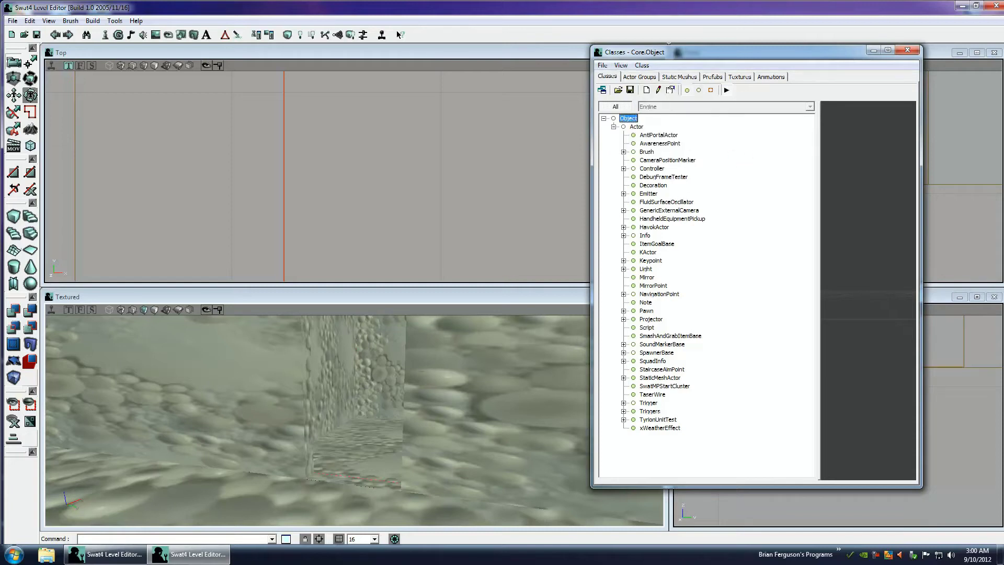
Look through the class package files available for loading, without opening any
left_click_drag(324, 419, 353, 421)
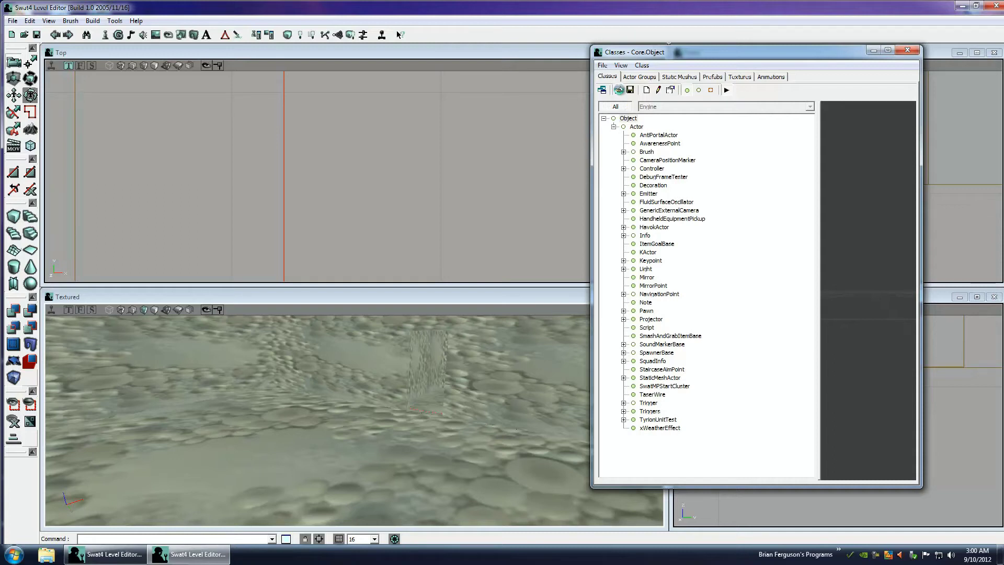
left_click(617, 90)
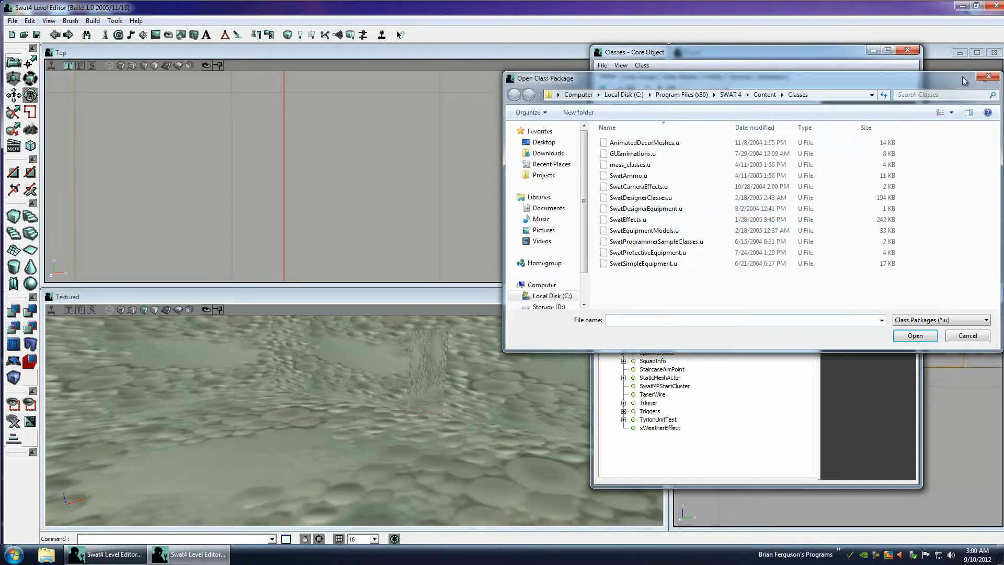
left_click(987, 77)
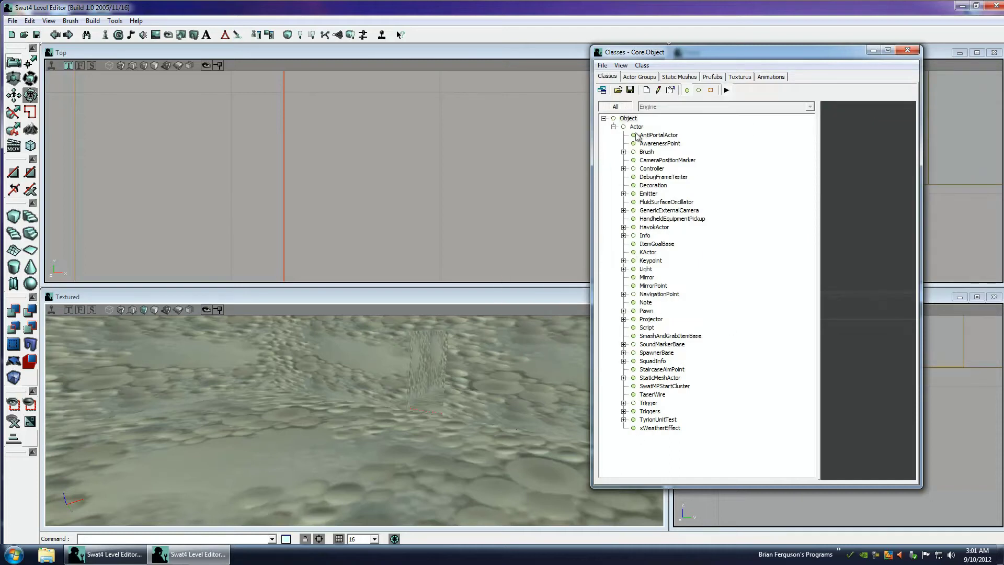
Examine the level's actors in the All Actors and Actor Groups lists, and view the arms_sm static mesh package
left_click(639, 77)
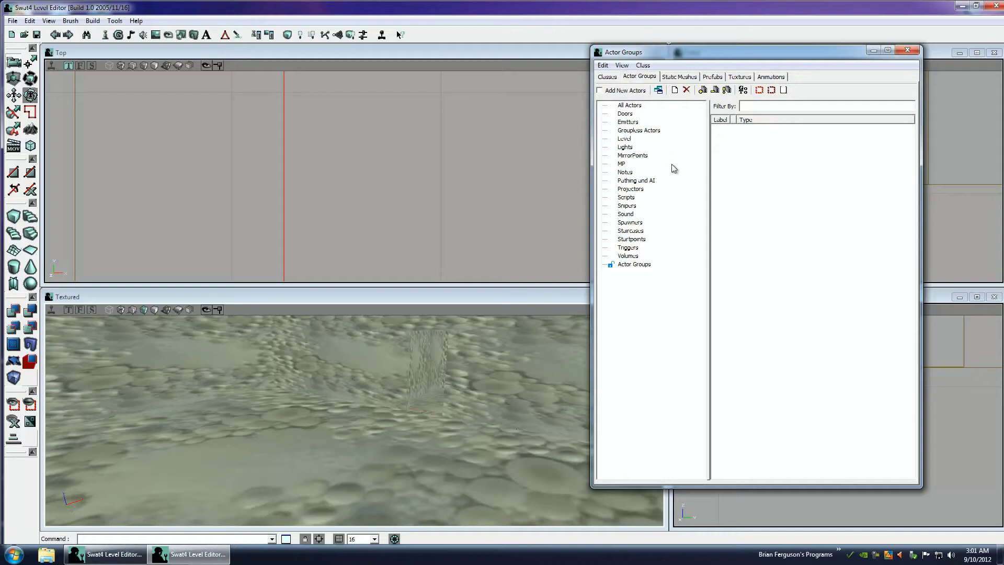
left_click(626, 107)
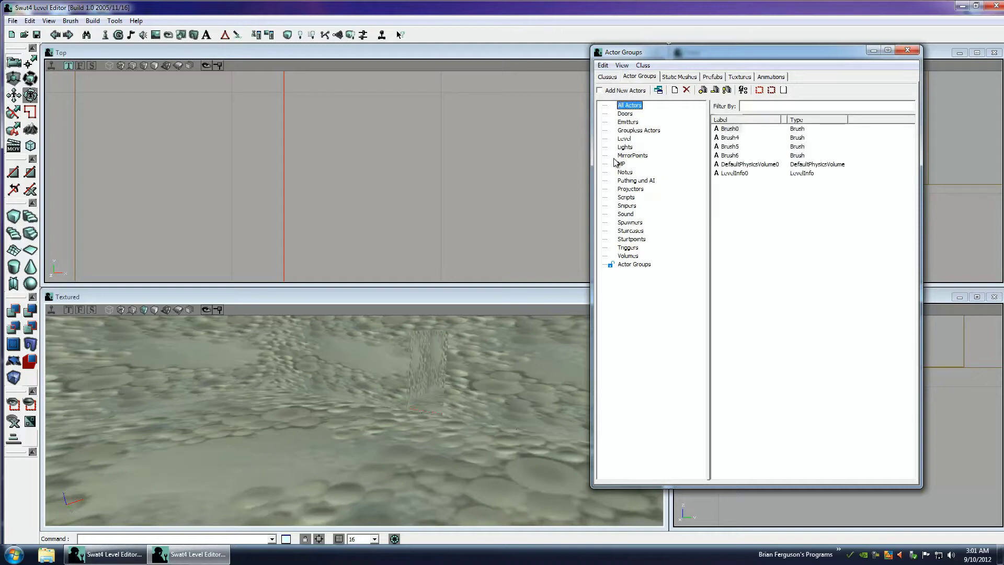
left_click(624, 266)
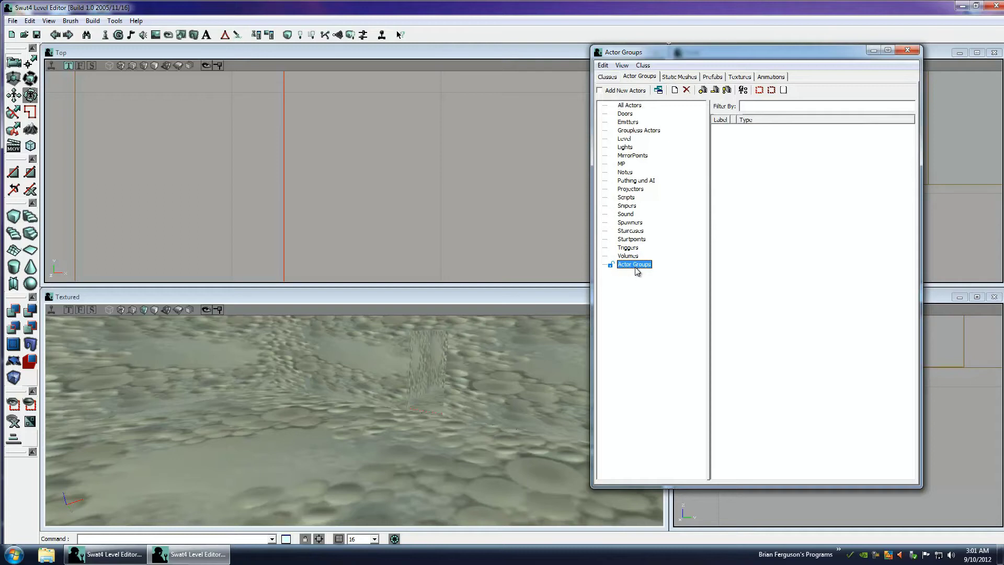
mouse_move(354, 422)
left_mouse_down()
mouse_move(347, 438)
mouse_move(353, 421)
left_mouse_up()
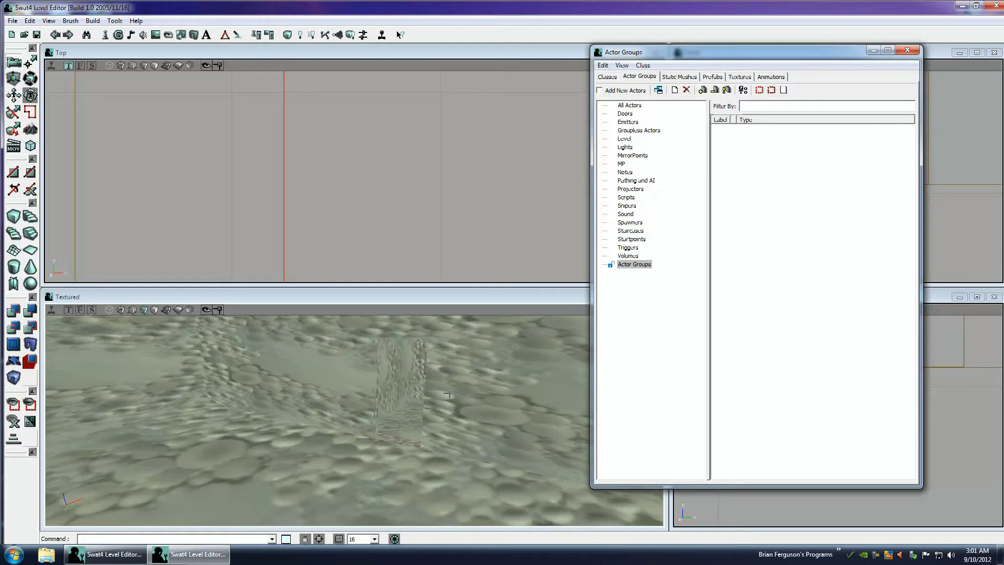
left_click_drag(448, 399, 353, 419)
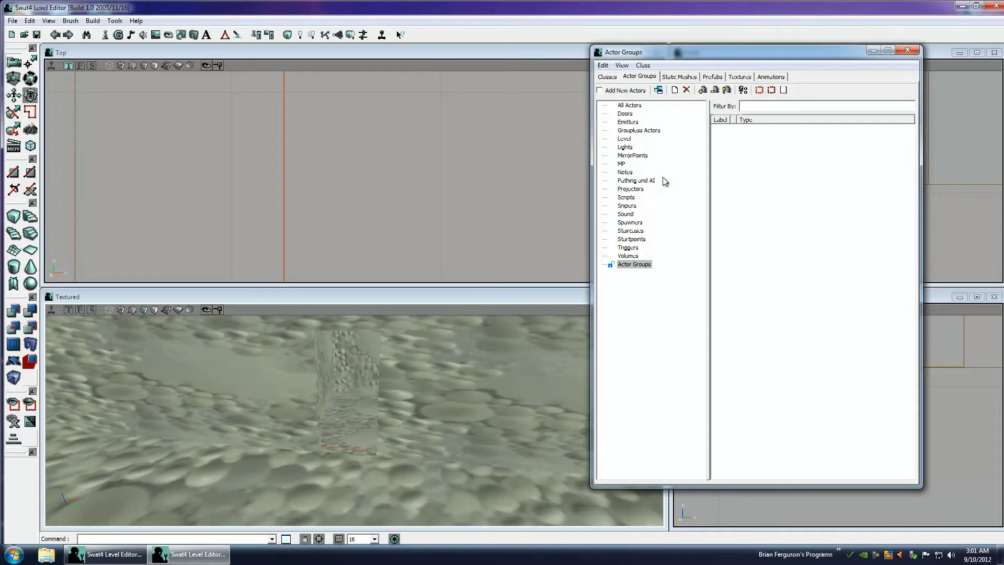
left_click(679, 76)
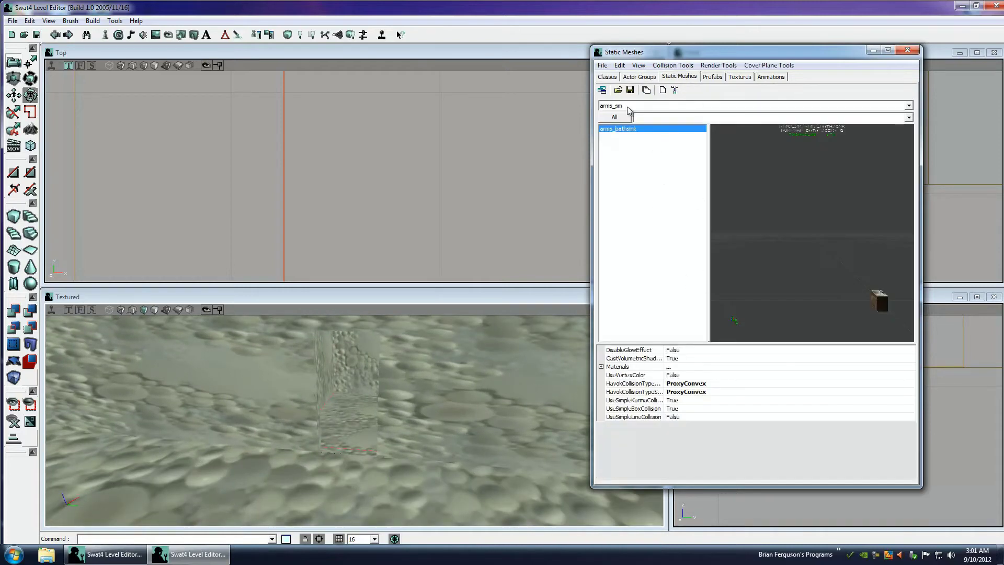
right_click_drag(322, 329, 300, 325)
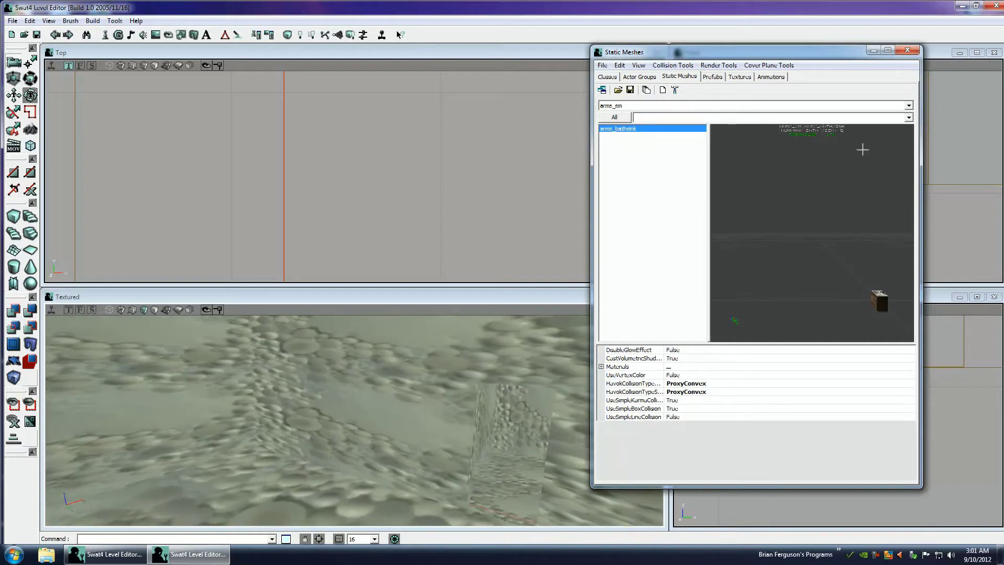
Load the barbershop_tex texture package and select the barb_laundrywall01 wall texture
left_click(740, 76)
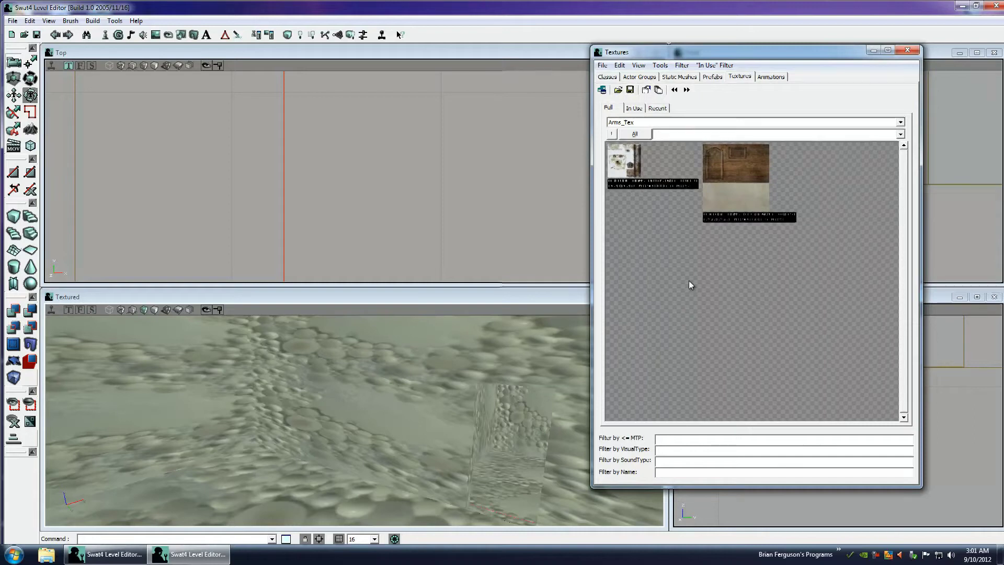
key("ctrl+o")
double_click(649, 187)
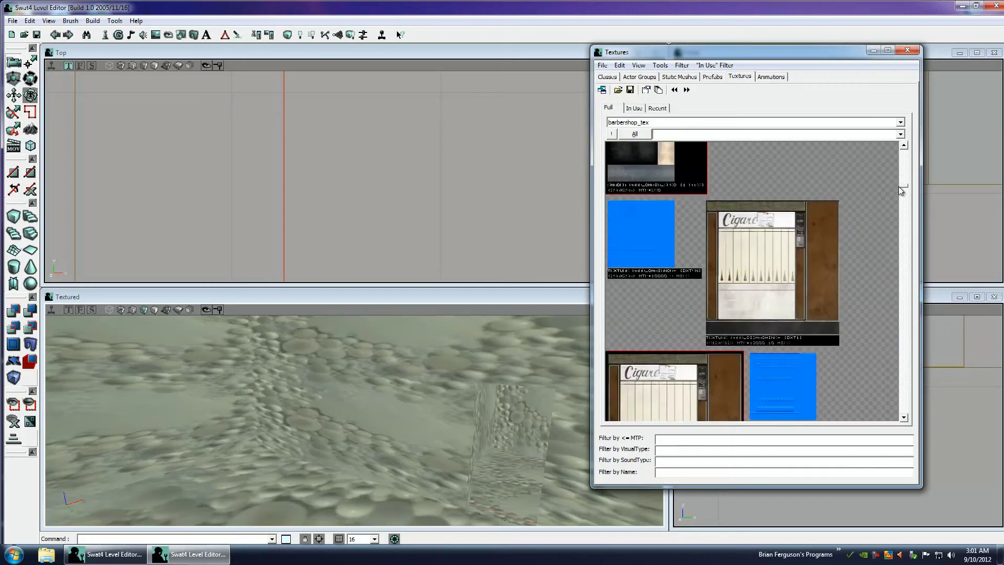
left_click_drag(898, 187, 908, 252)
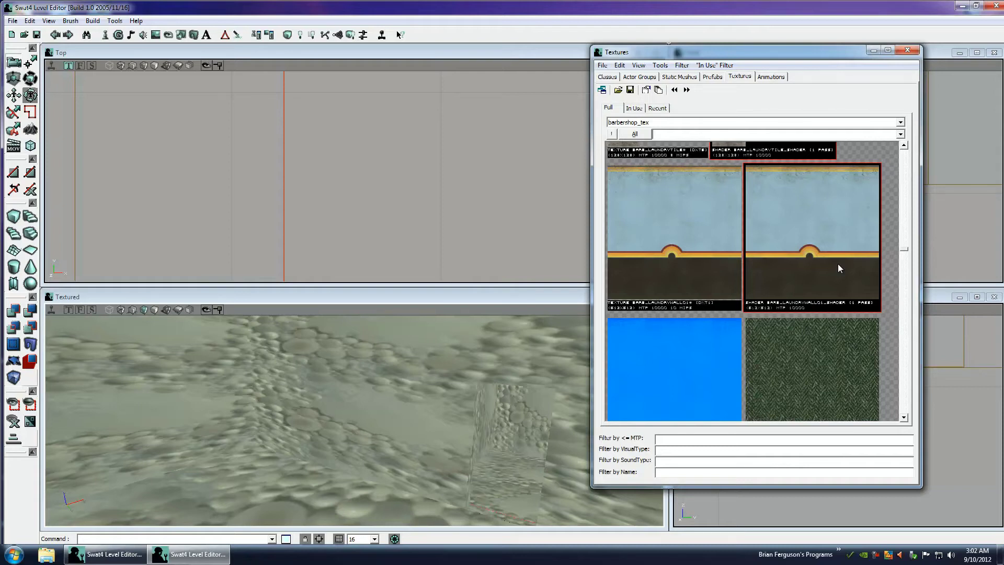
left_click(815, 281)
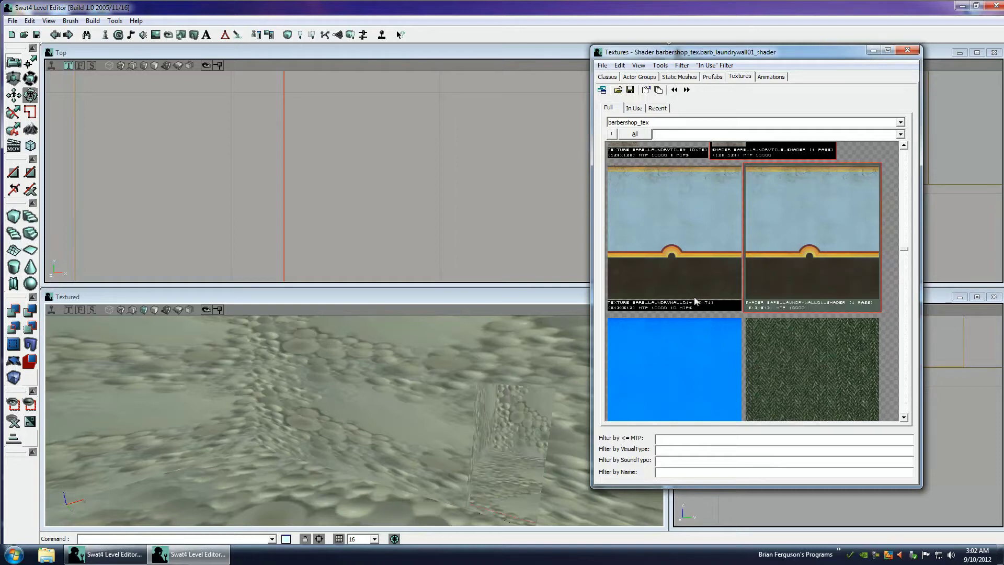
left_click(651, 287)
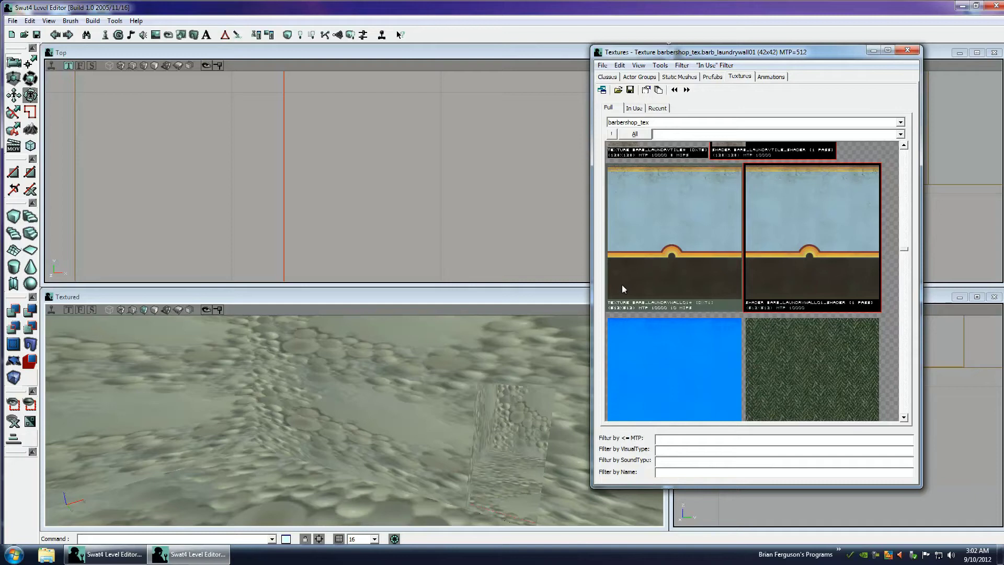
Select the barb_laundrywall01_shader version of the laundry wall texture in the barbershop_tex package
left_click(809, 274)
left_click(693, 290)
left_click(818, 283)
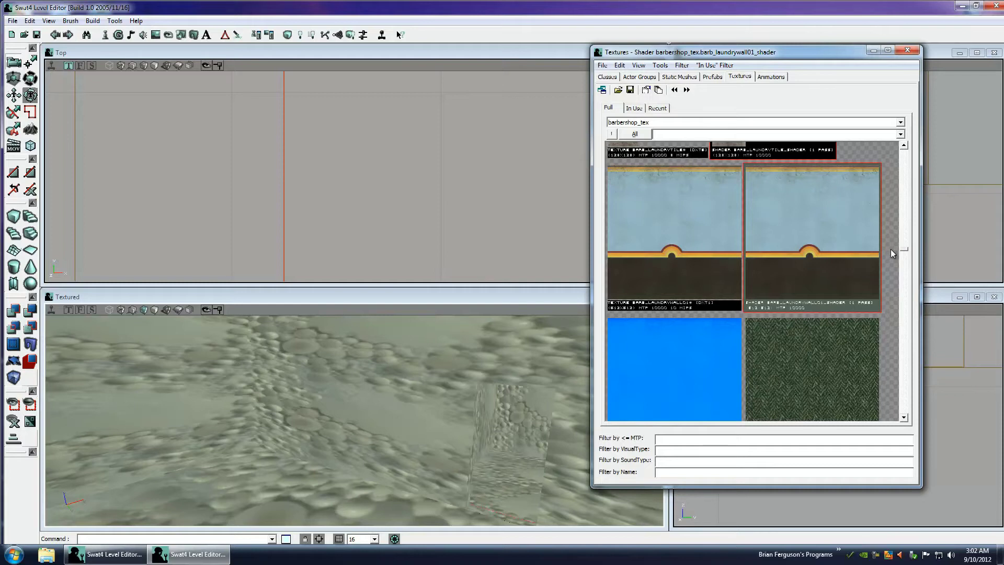
Select all walls of the first room and apply barb_laundrywall01_shader to them
right_click_drag(373, 396, 342, 382)
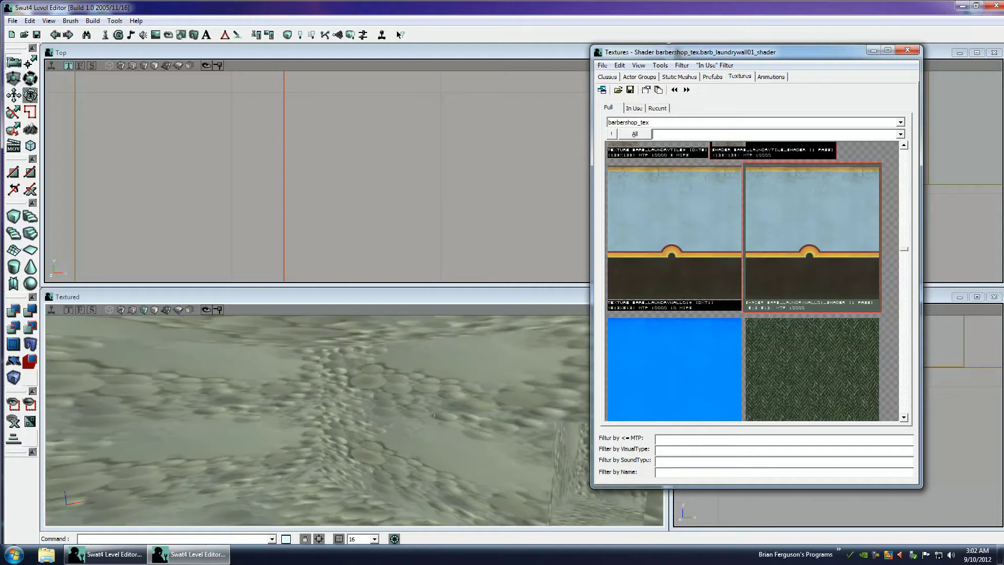
left_click(374, 396)
right_click(388, 399)
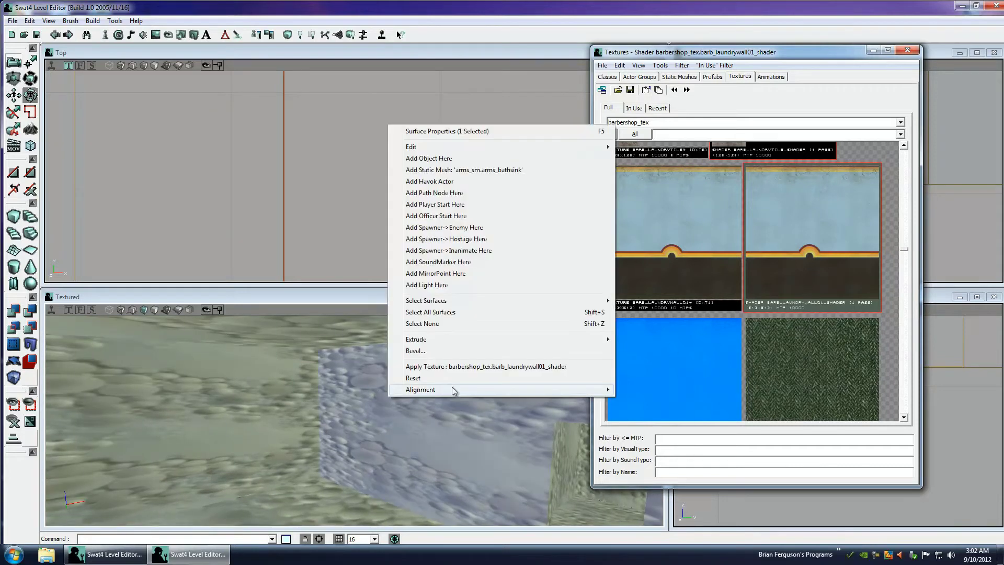
mouse_move(472, 302)
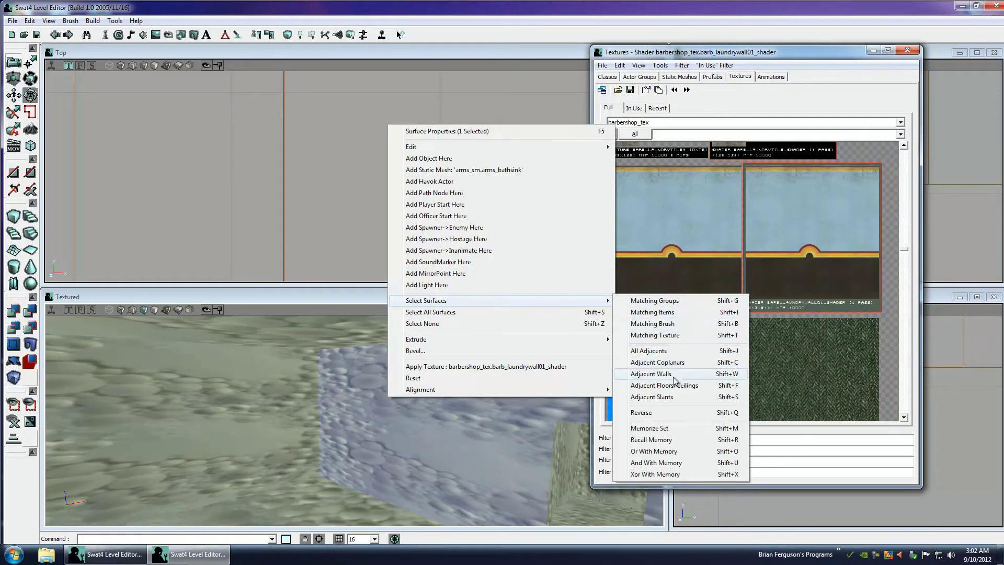
left_click(680, 363)
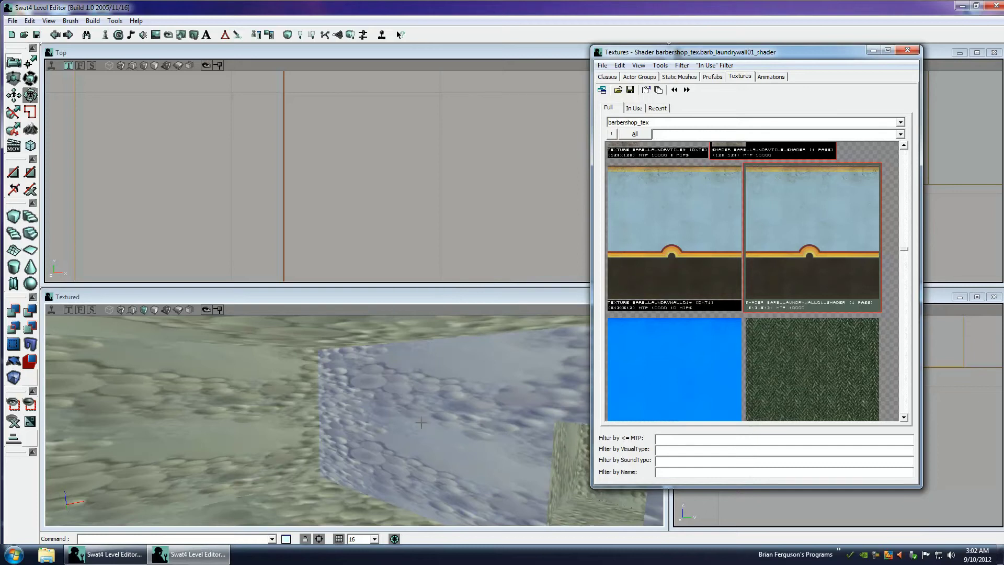
left_click(351, 421, "ctrl")
right_click_drag(420, 423, 354, 419)
mouse_move(354, 420)
left_mouse_down()
mouse_move(371, 422)
mouse_move(355, 421)
left_mouse_up()
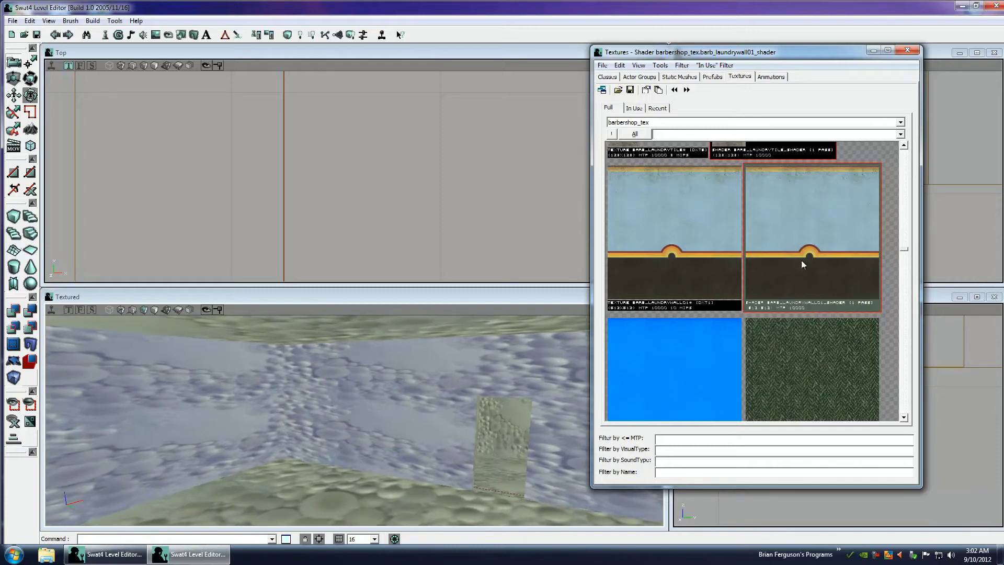
left_click(850, 261)
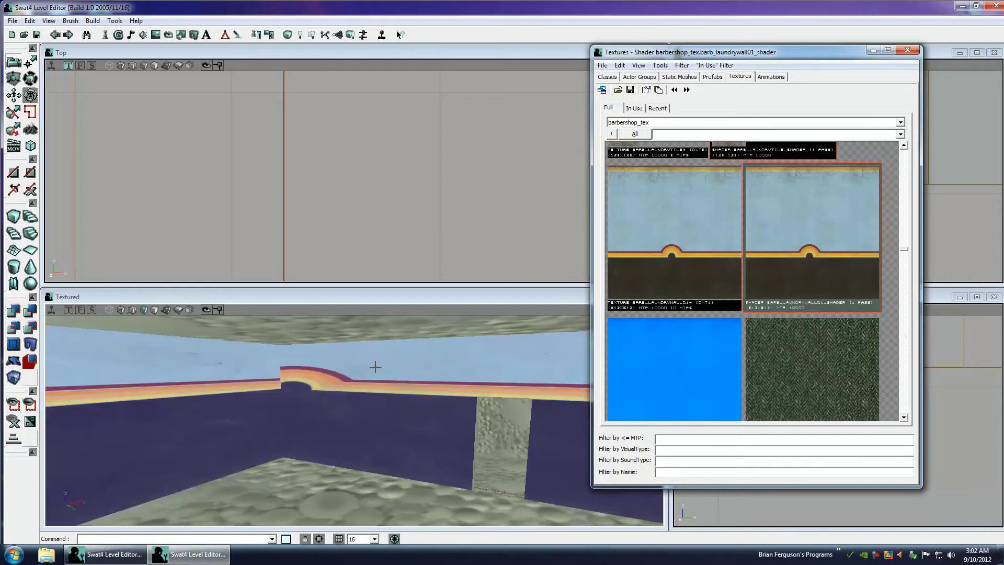
Try to extend the wall selection beside the doorway with Adjacent Coplanars
left_click_drag(382, 392, 354, 420)
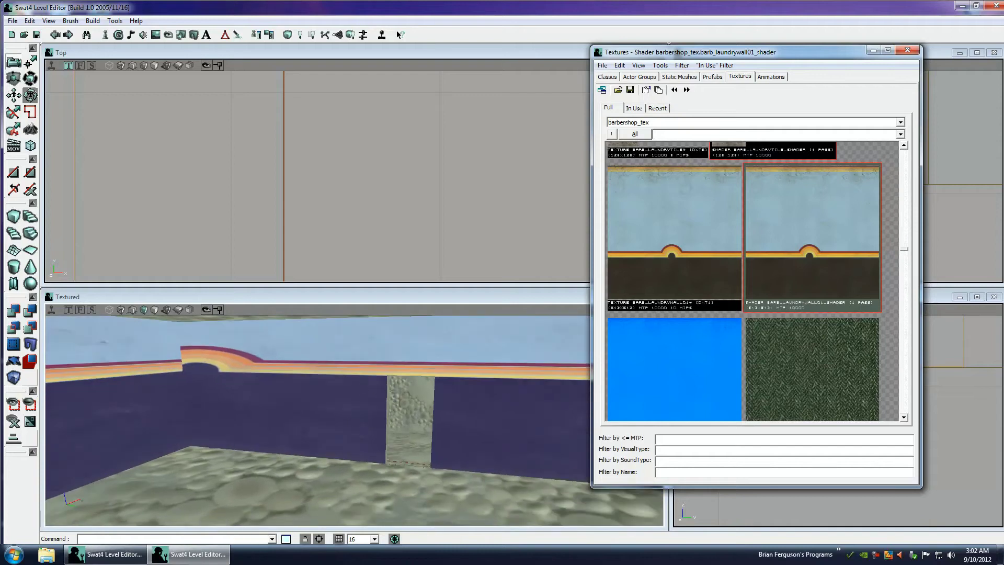
right_click_drag(355, 421, 373, 435)
mouse_move(372, 435)
left_mouse_down()
mouse_move(370, 351)
mouse_move(369, 418)
left_mouse_up()
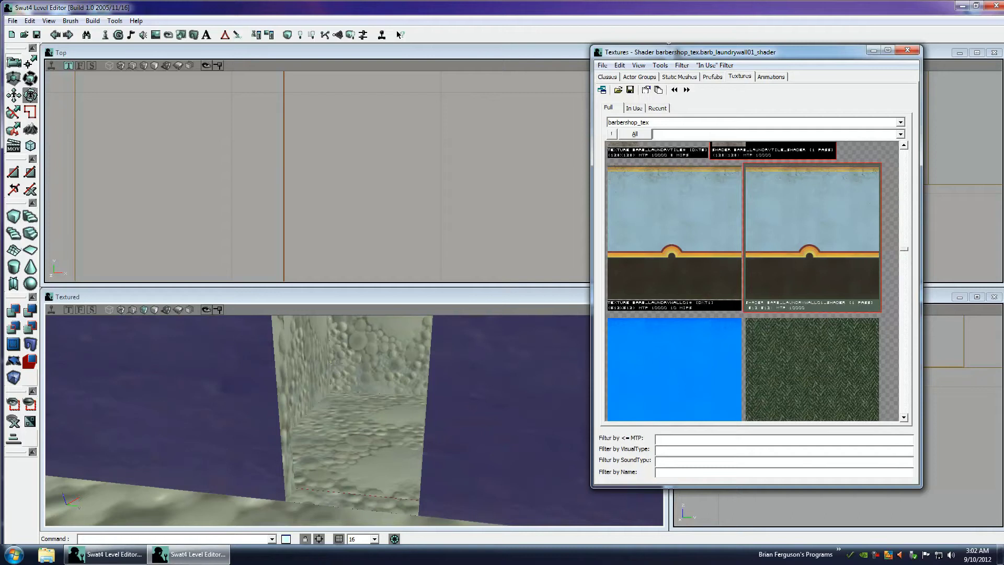
left_click_drag(321, 388, 269, 375)
right_click(269, 375)
mouse_move(328, 369)
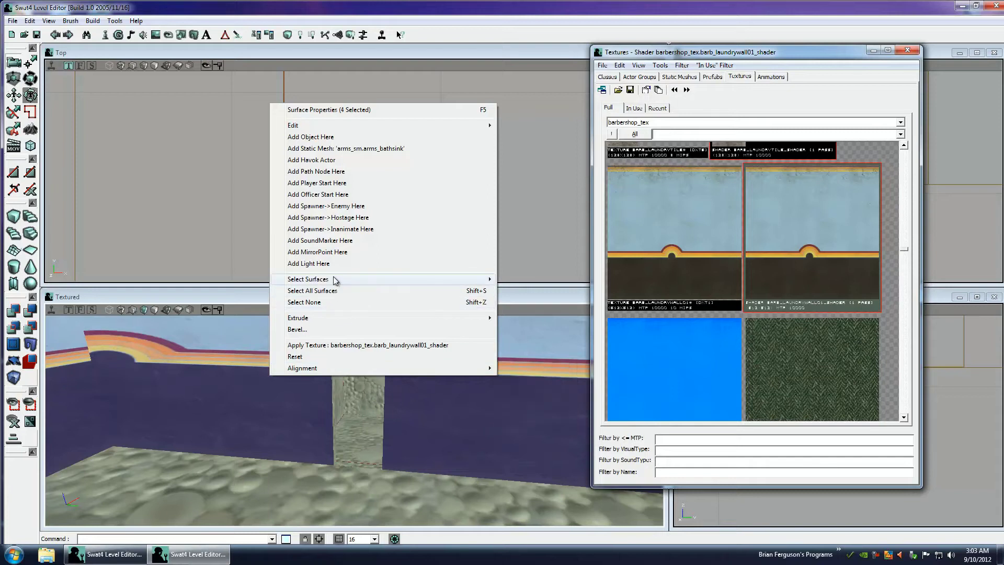
mouse_move(471, 280)
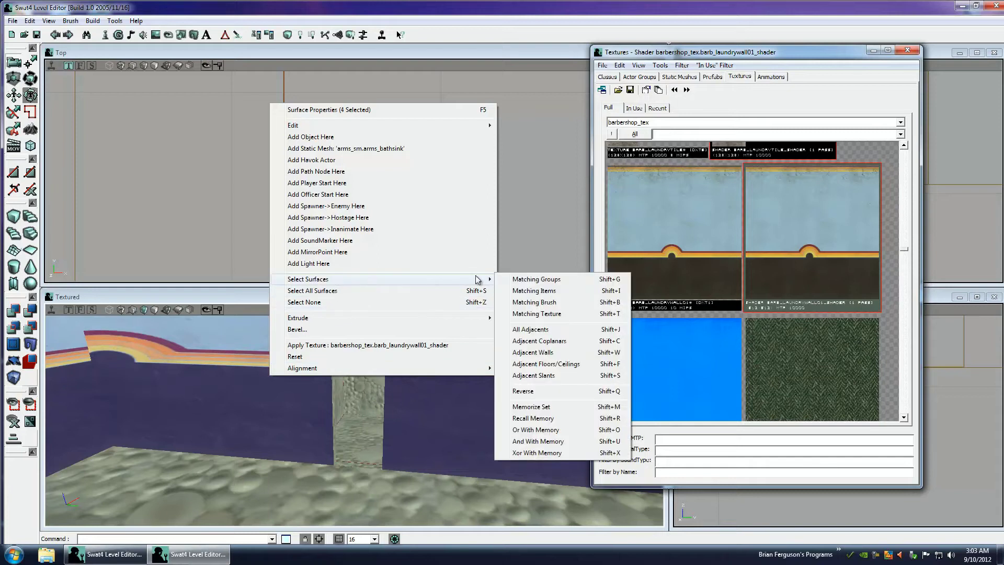
left_click(563, 341)
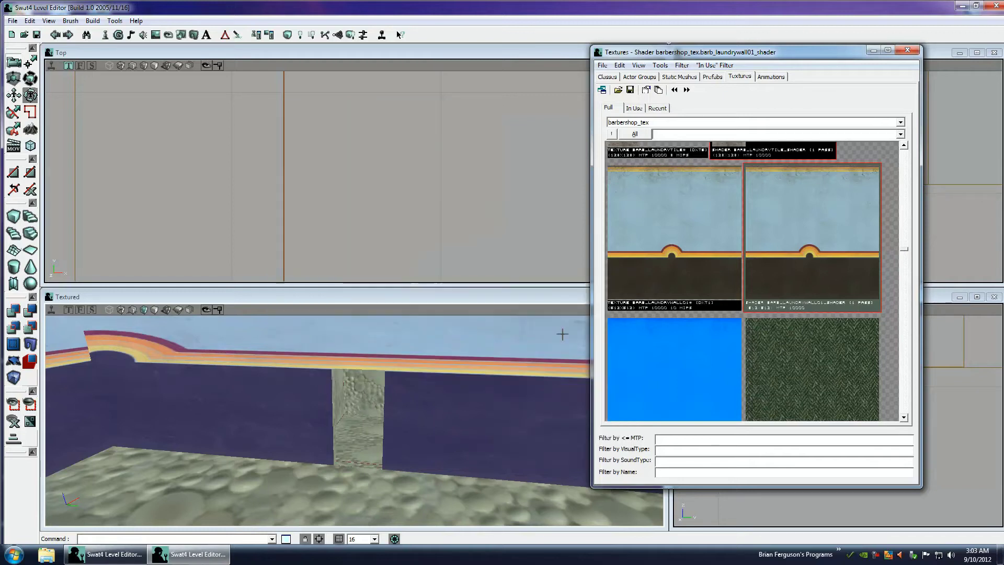
Add the floor to the surface selection and try Adjacent Coplanars again
mouse_move(497, 347)
left_mouse_down()
mouse_move(356, 426)
mouse_move(496, 347)
left_mouse_up()
right_click(490, 345)
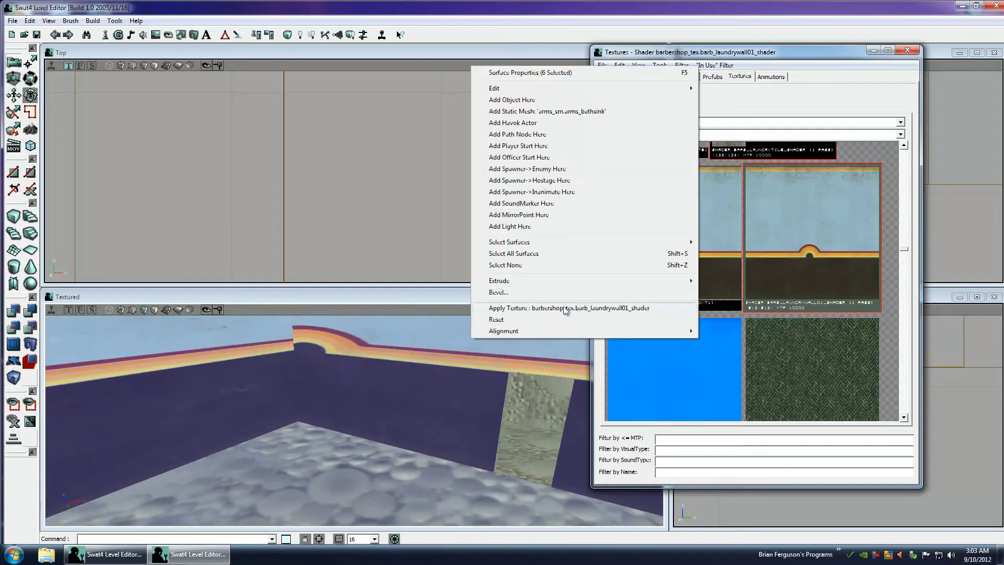
mouse_move(591, 244)
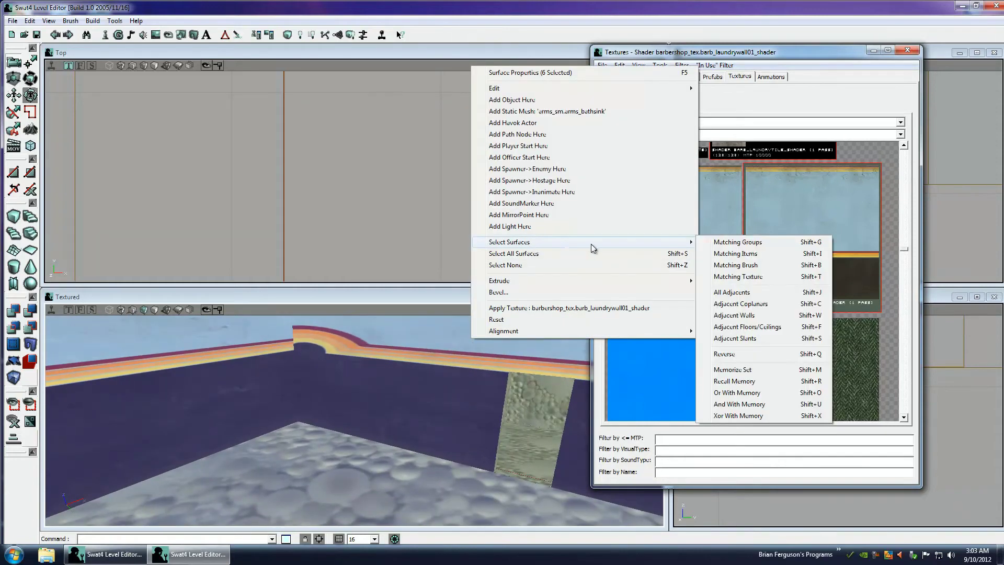
left_click(773, 306)
right_click_drag(475, 385, 426, 394)
right_click(488, 400)
right_click(477, 401)
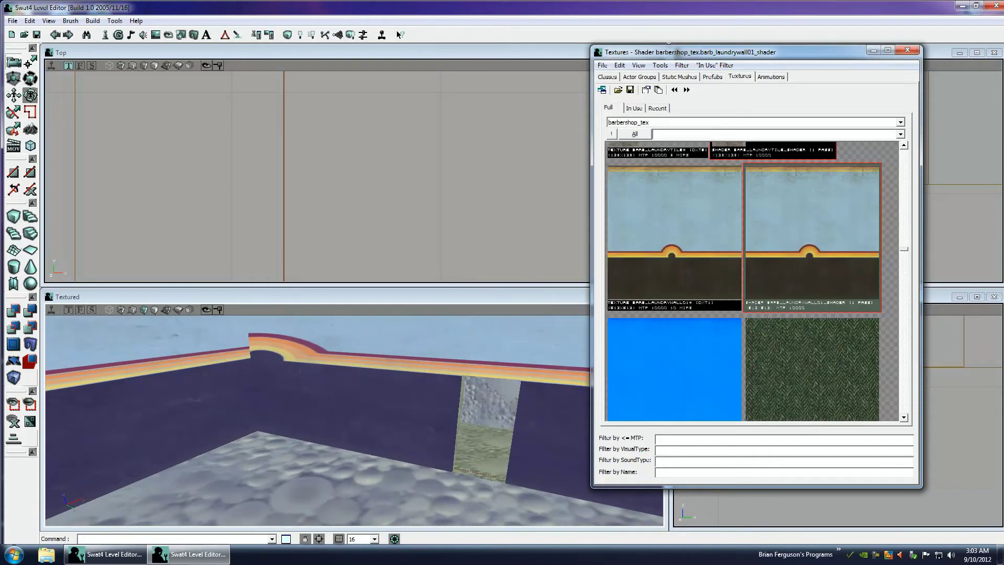
Select only the wall seen through the doorway, extend the selection with Adjacent Walls, and apply barb_laundrywall01_shader
left_click(477, 401)
right_click(486, 400)
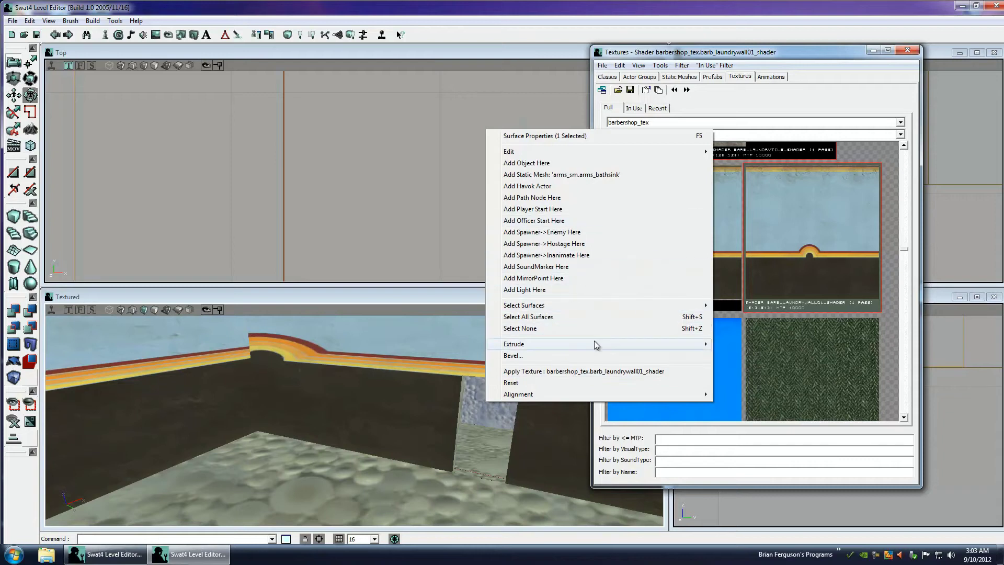
mouse_move(595, 340)
mouse_move(585, 308)
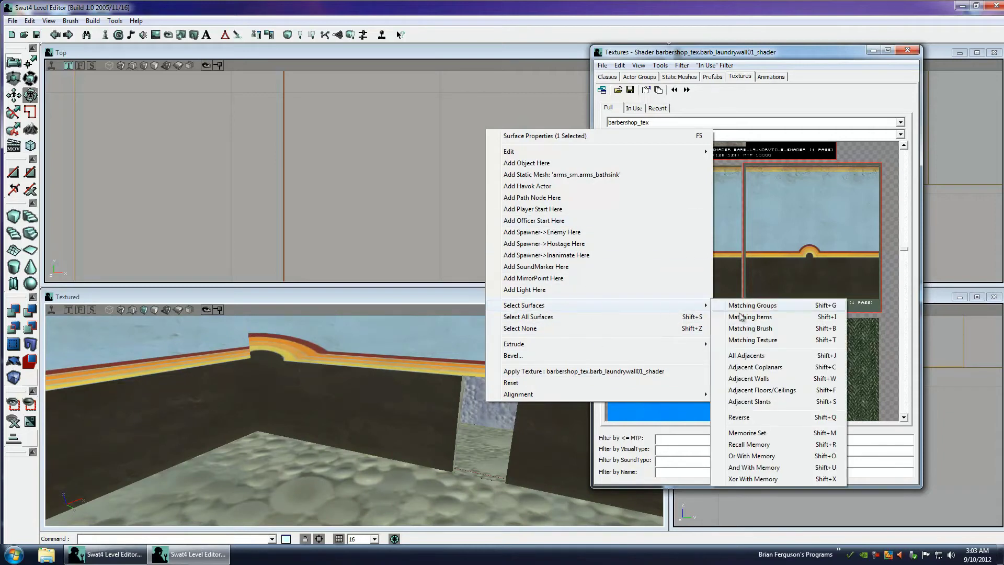
left_click(774, 382)
right_click_drag(538, 421, 355, 419)
left_click_drag(353, 419, 353, 420)
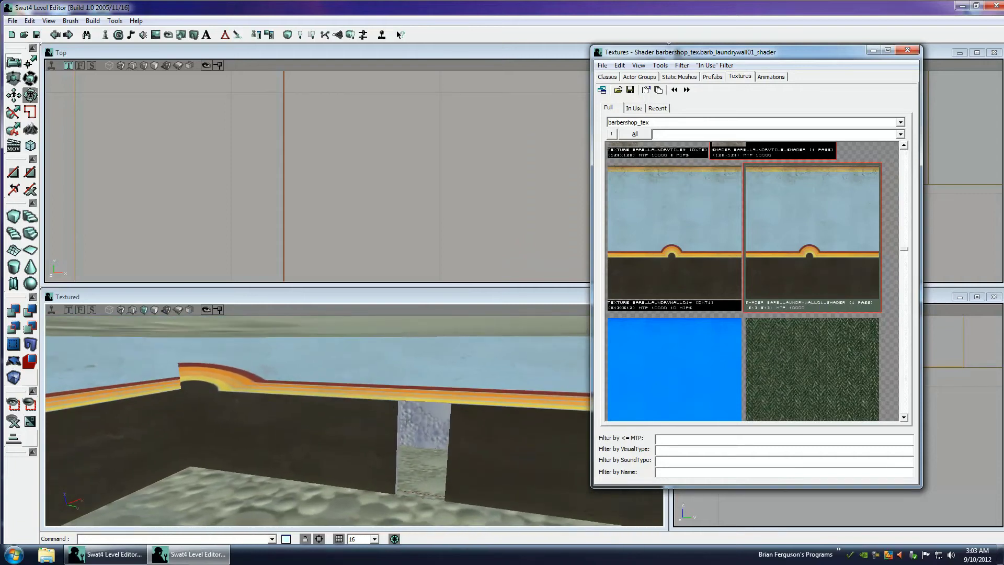
left_click_drag(353, 420, 354, 419)
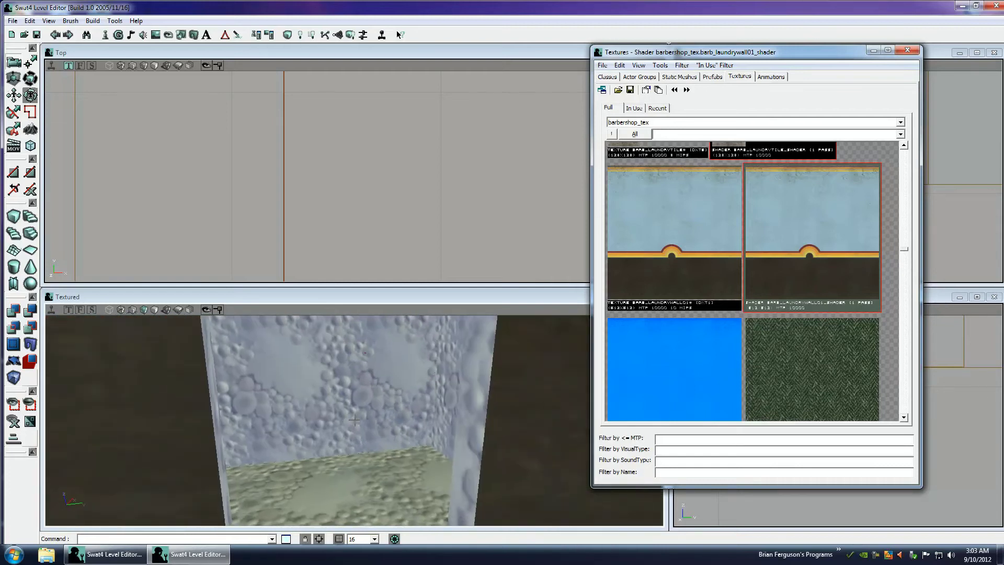
left_click(831, 286)
Select the textured walls together, reapply barb_laundrywall01_shader and set their texture alignment to Planar Walls
right_click_drag(331, 399, 354, 422)
left_click_drag(328, 375, 354, 420)
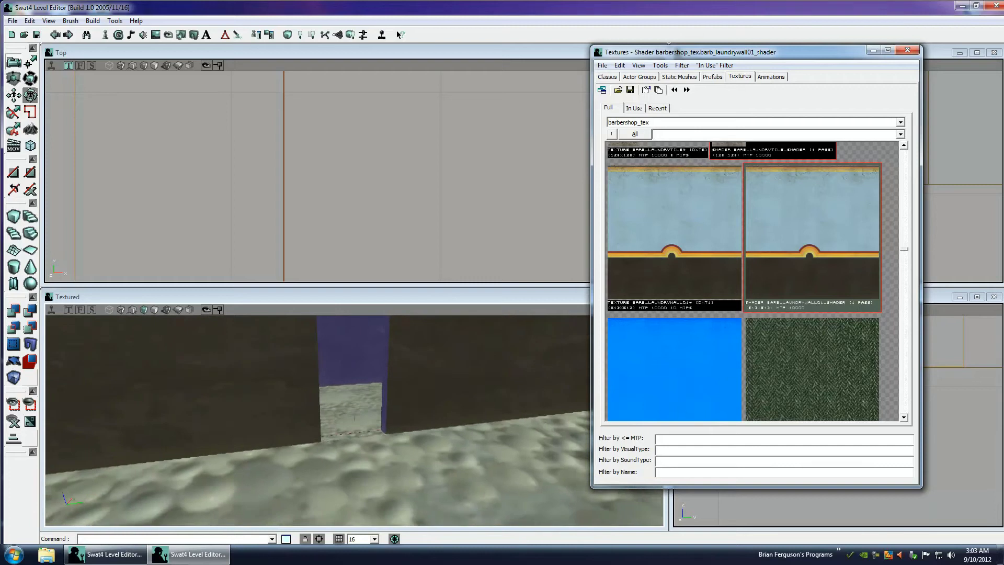
right_click_drag(354, 420, 354, 420)
mouse_move(353, 420)
left_mouse_down()
mouse_move(406, 379)
mouse_move(434, 400)
mouse_move(352, 419)
mouse_move(385, 399)
mouse_move(323, 424)
mouse_move(374, 387)
mouse_move(354, 418)
left_mouse_up()
left_click(825, 285)
right_click(412, 393)
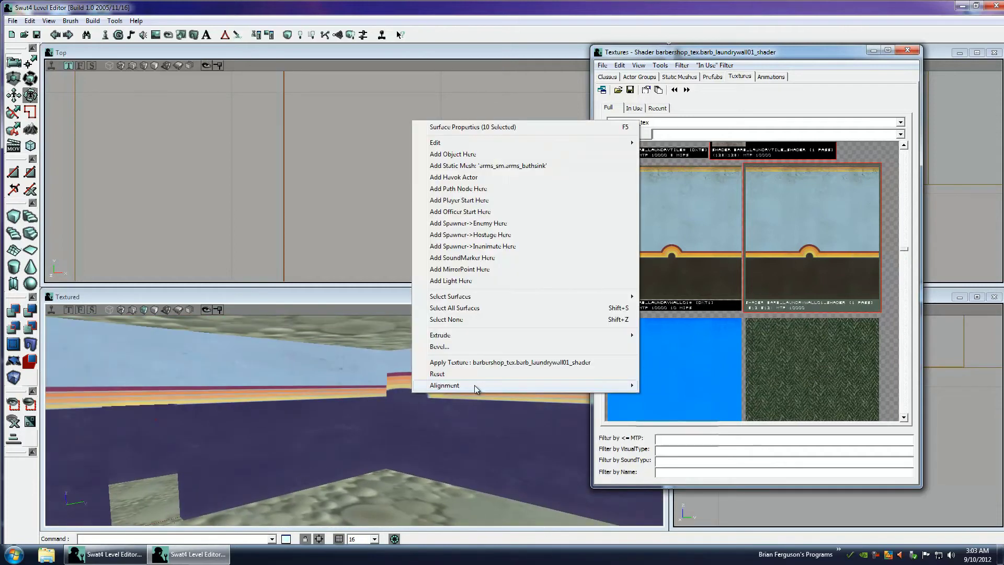
mouse_move(475, 385)
left_click(673, 410)
Scale down the wall texture and shift it so its yellow upper trim meets the ceiling, then deselect the walls
left_click_drag(402, 413, 326, 413)
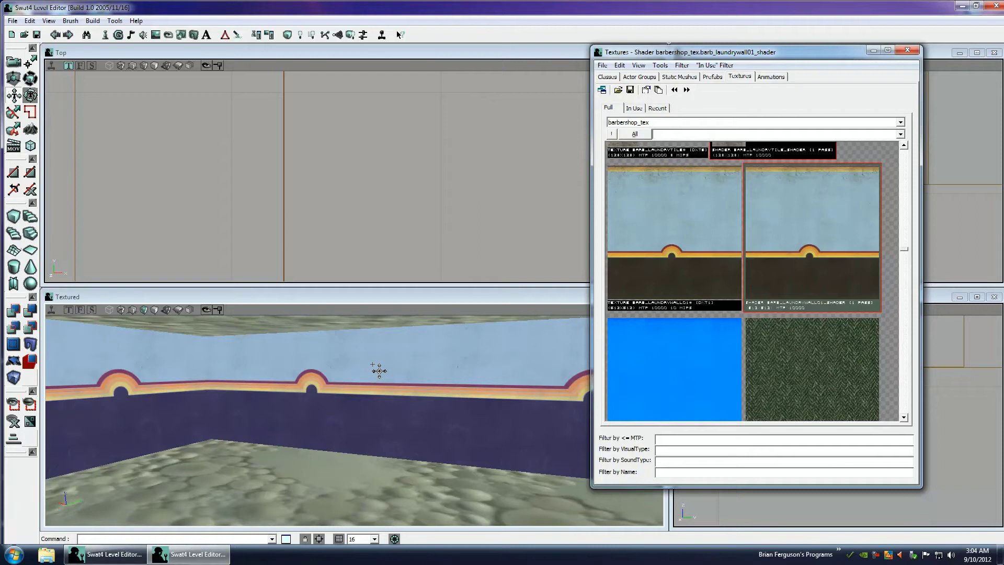
left_click_drag(379, 370, 361, 429)
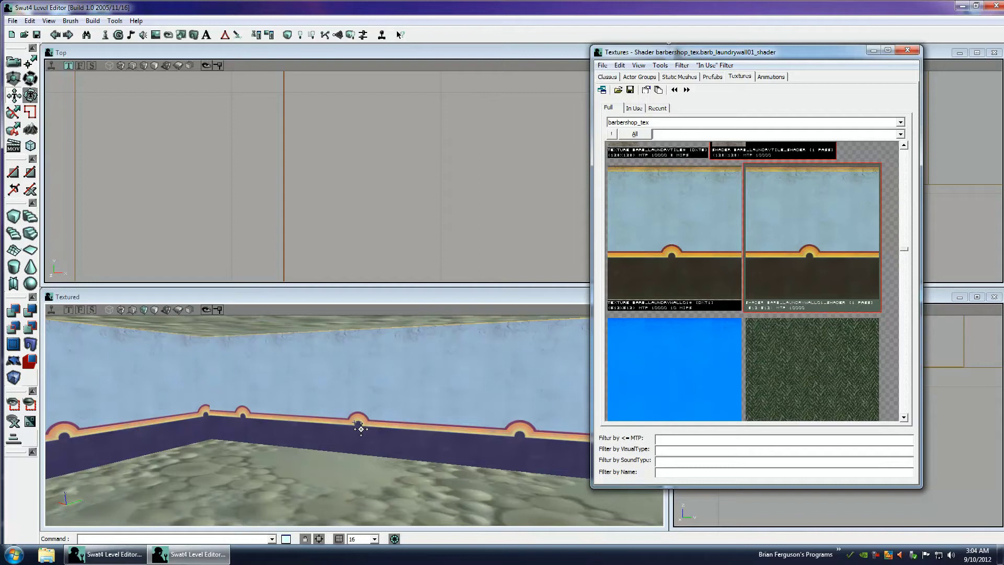
mouse_move(360, 429)
left_mouse_down()
mouse_move(371, 417)
mouse_move(352, 419)
mouse_move(361, 428)
left_mouse_up()
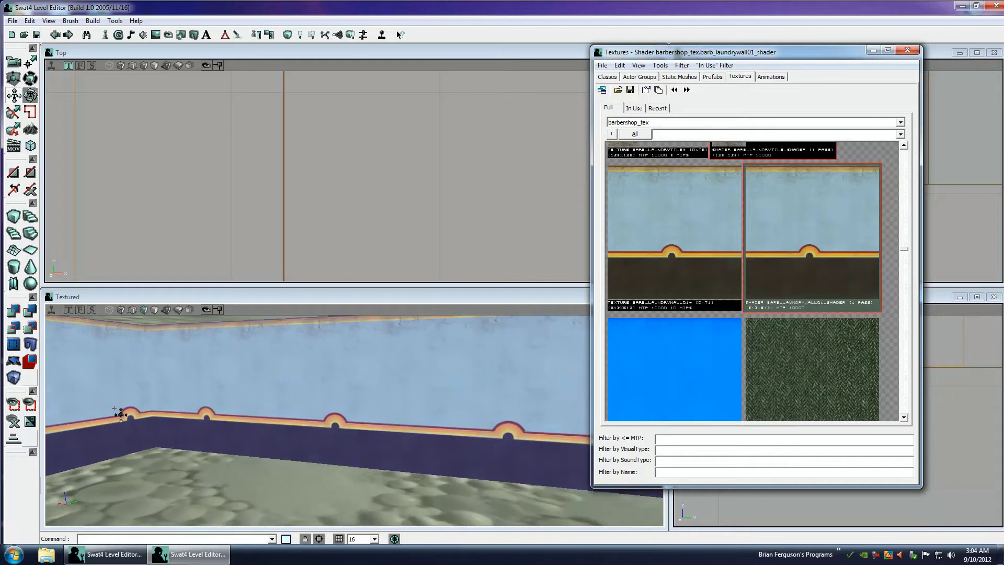
left_click_drag(120, 415, 318, 467)
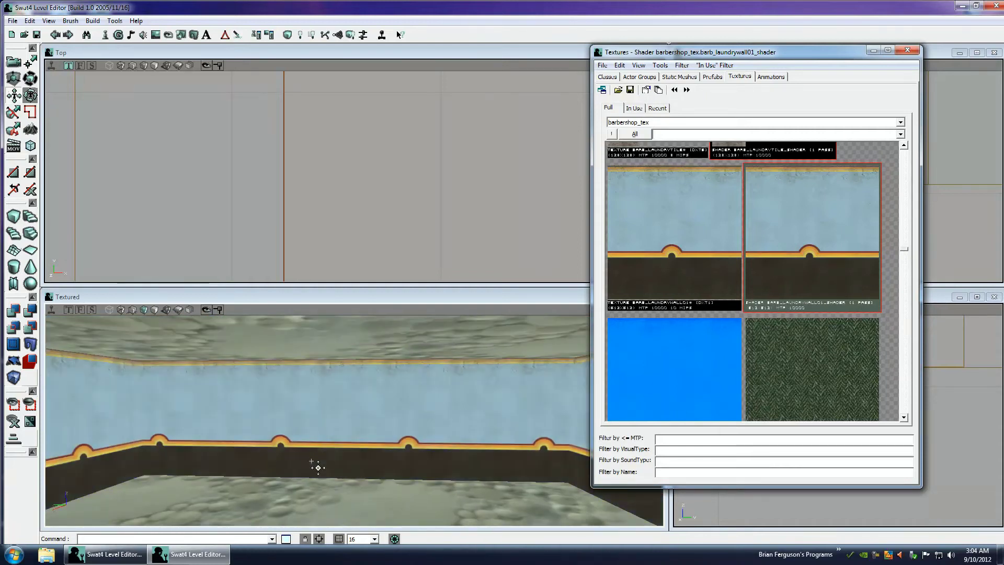
Select the room's ceiling and apply barb_tinceiling_shader to it
left_click(348, 337)
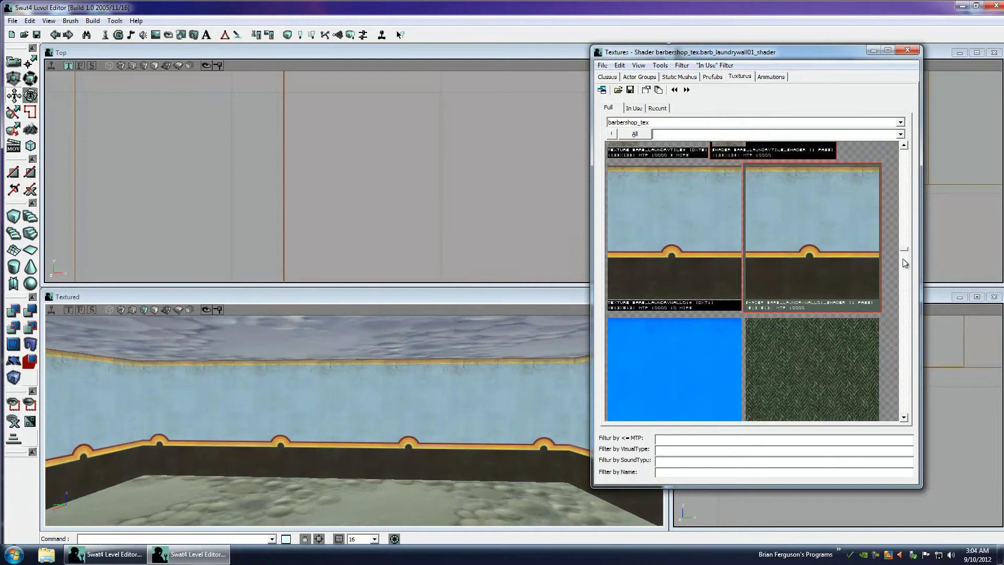
left_click_drag(905, 263, 915, 326)
left_click(852, 345)
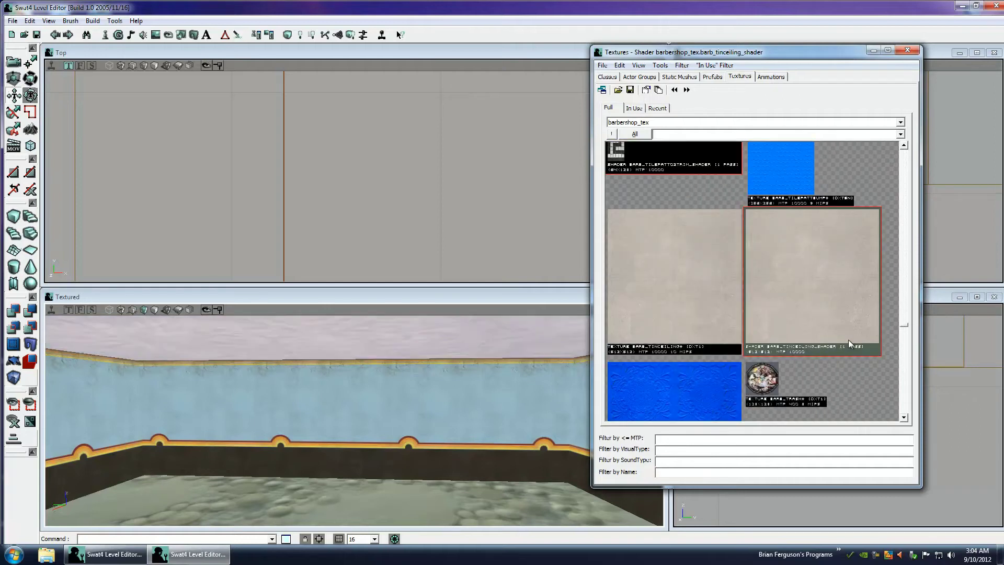
Select the floor surfaces of the rooms and doorway and try the barb_strucwood2 wood texture on them
right_click_drag(493, 409, 416, 418)
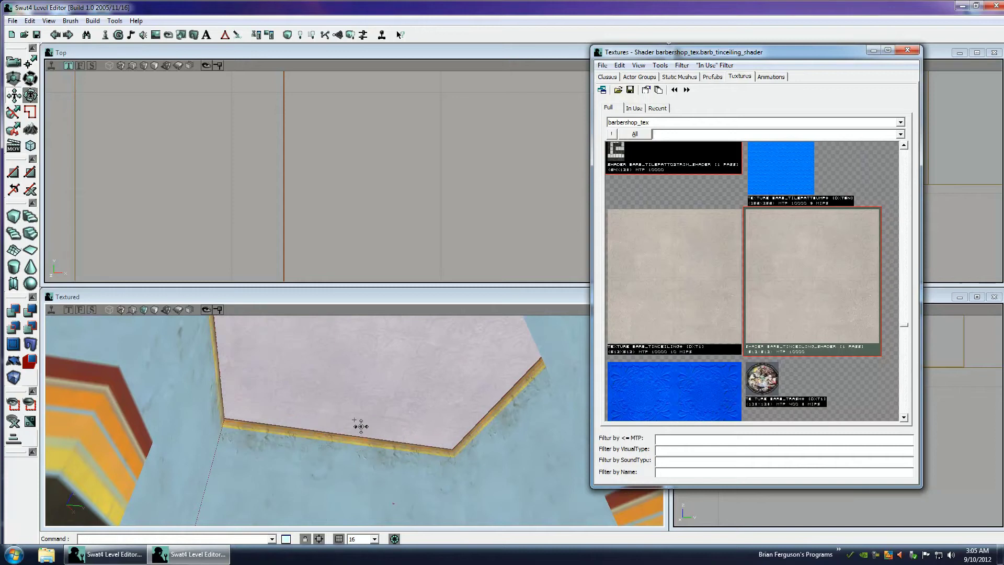
mouse_move(414, 425)
right_mouse_down()
mouse_move(358, 426)
mouse_move(422, 431)
right_mouse_up()
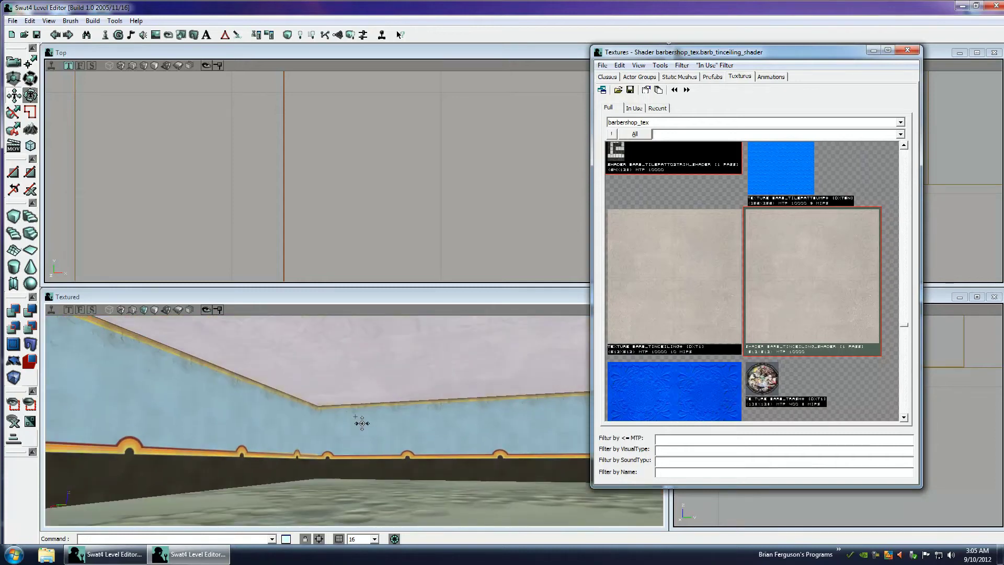
right_click_drag(360, 426, 551, 410)
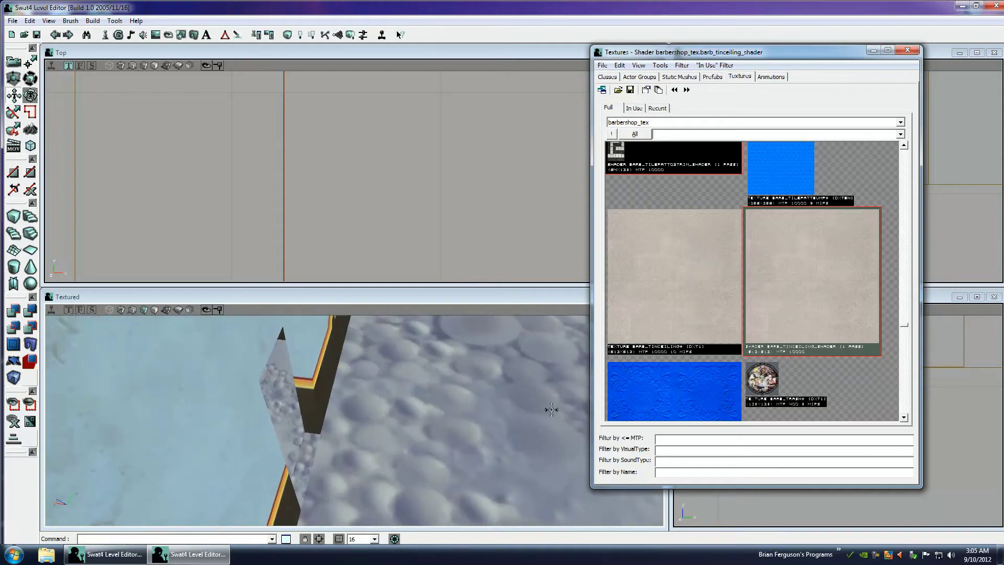
mouse_move(901, 329)
left_mouse_down()
mouse_move(893, 403)
mouse_move(908, 317)
left_mouse_up()
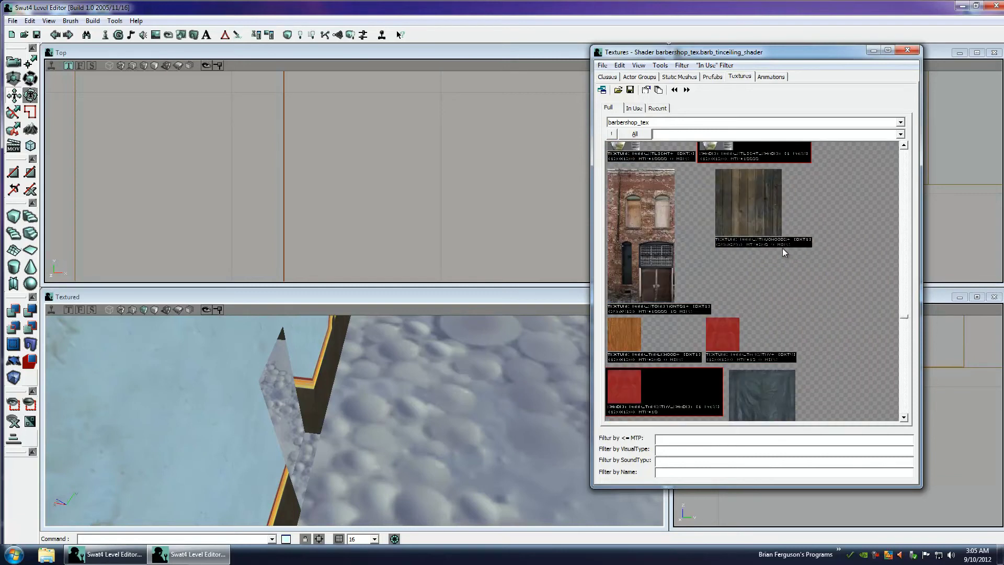
left_click(733, 212)
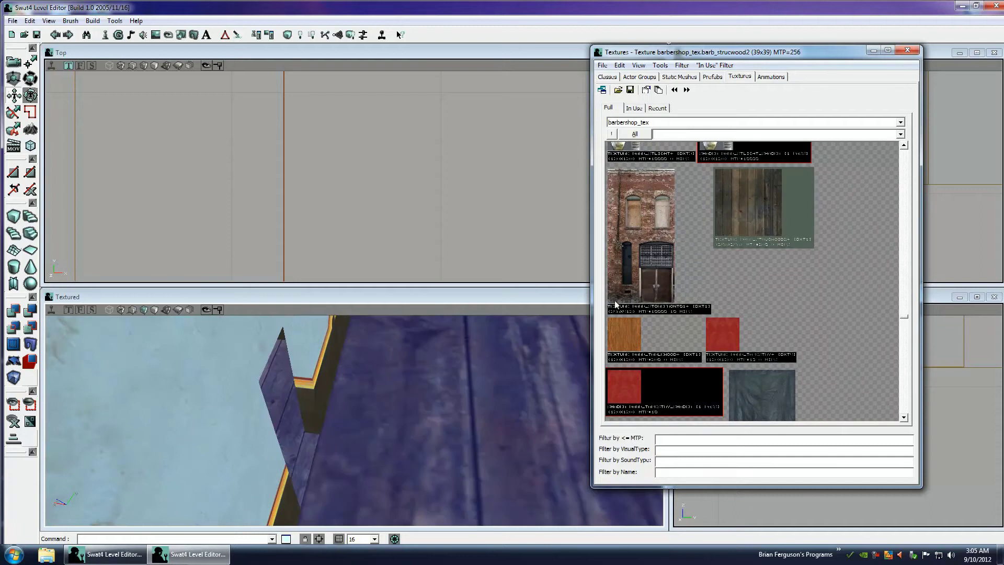
Replace the selected floor surfaces' texture with the carpet barb_carp02 and set its alignment to Planar Floor
left_click_drag(905, 318, 921, 180)
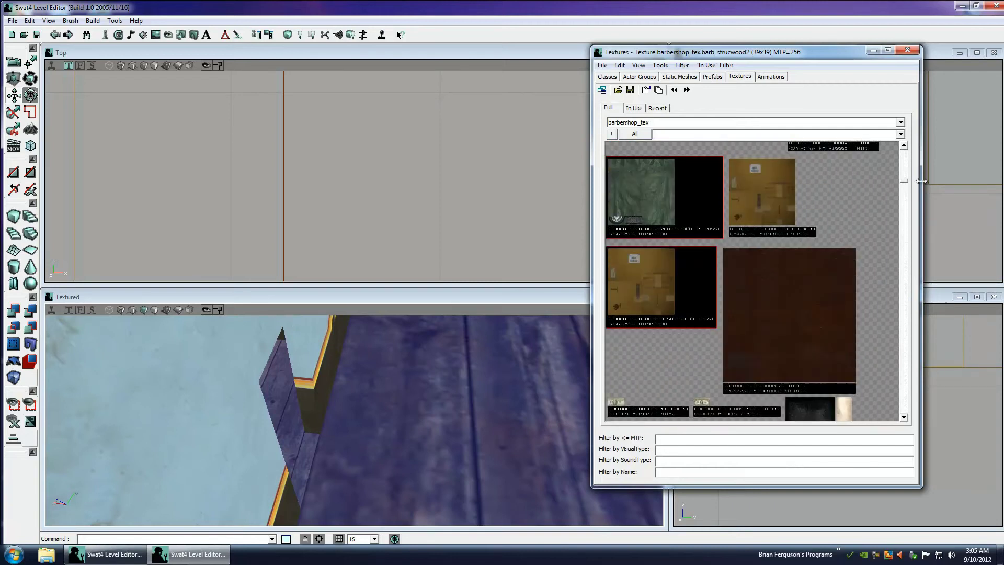
left_click(798, 302)
right_click_drag(357, 420, 361, 421)
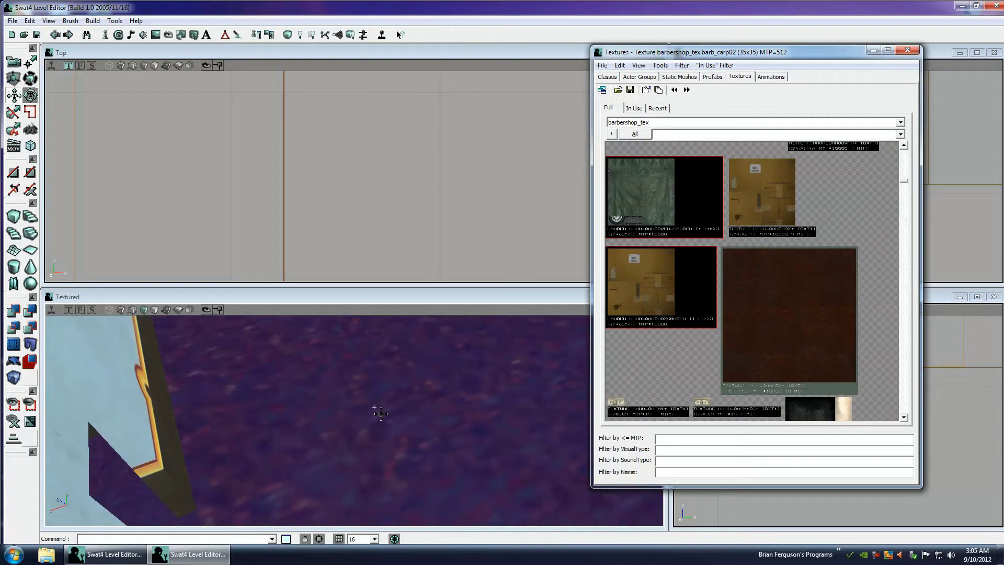
right_click(334, 377)
mouse_move(510, 372)
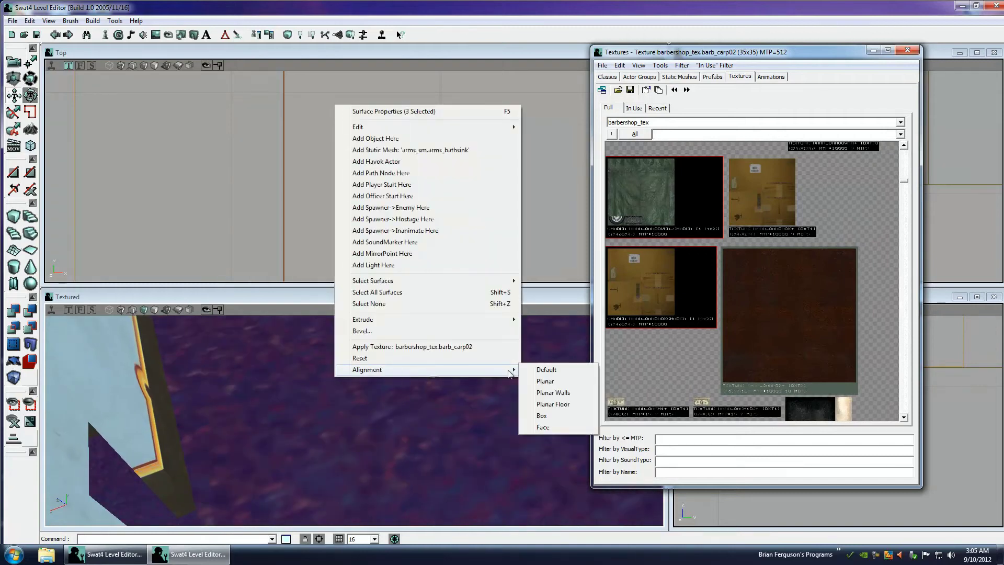
left_click(557, 406)
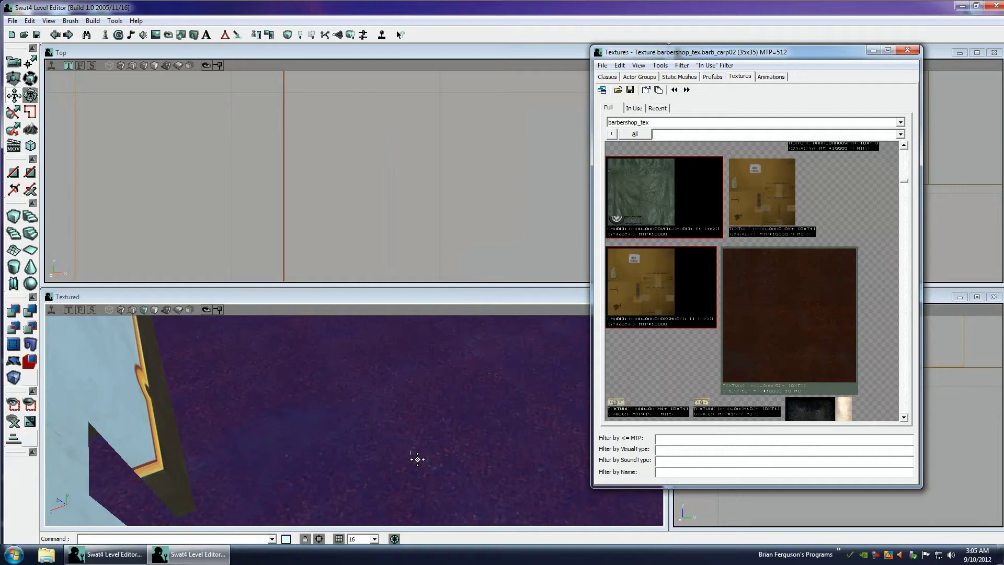
Load the Barbershop_sm.usx package into the static mesh browser
left_click_drag(361, 427, 310, 439)
left_click(679, 77)
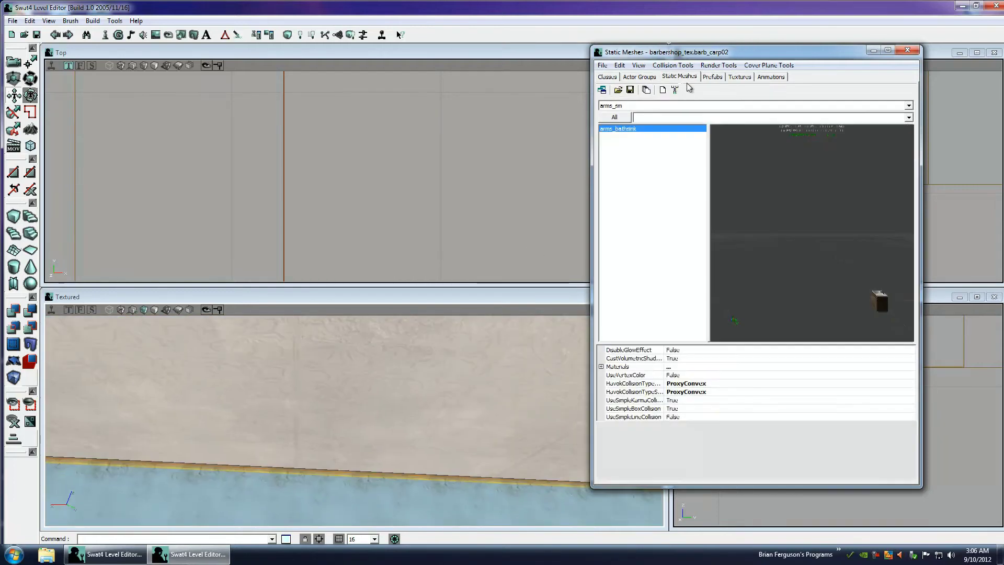
left_click(618, 89)
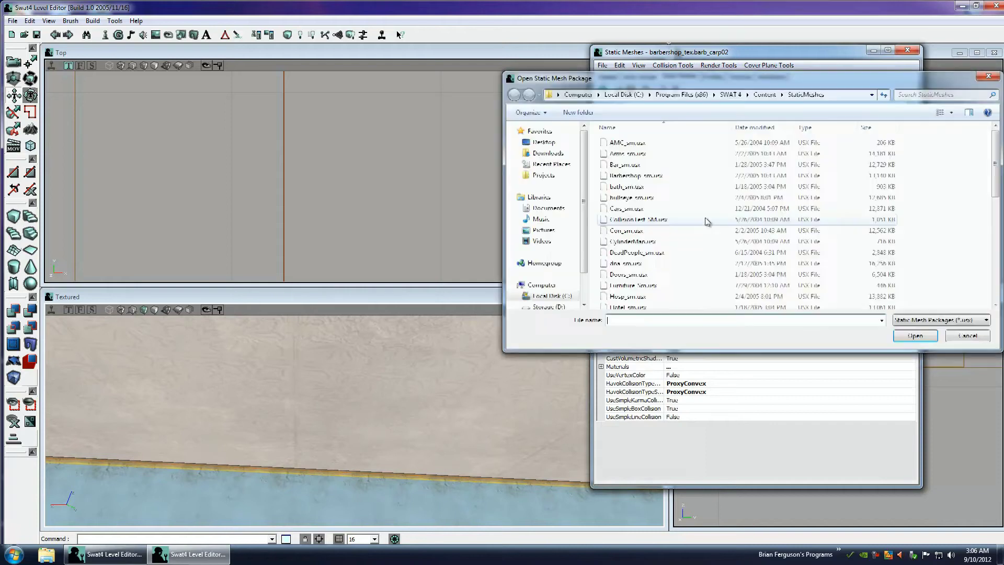
left_click(640, 230)
double_click(651, 177)
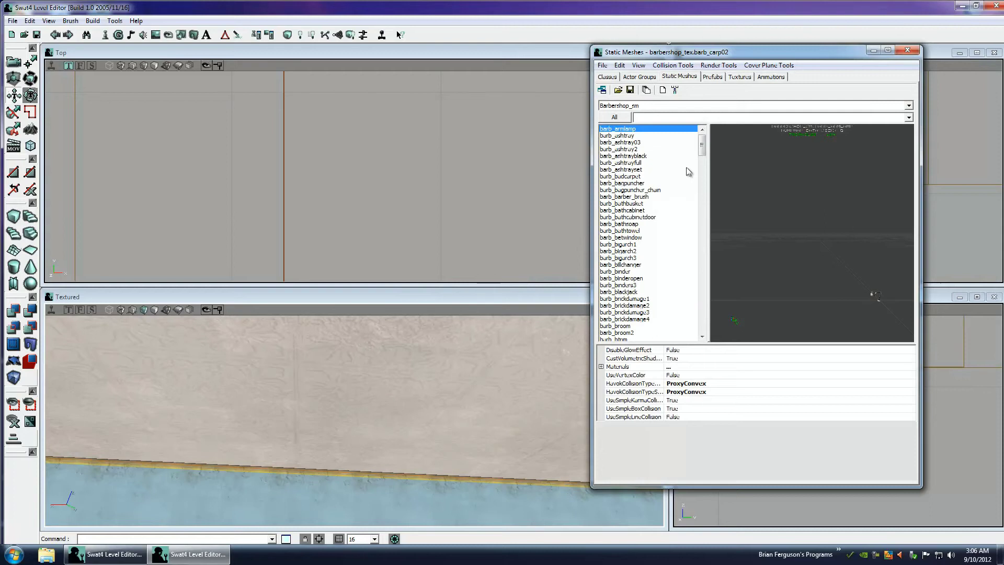
Find the floor lamp mesh barb_lamp01 in the Barbershop_sm package and add it on the floor in the room's corner
scroll(688, 171, "down", 15)
left_click(644, 217)
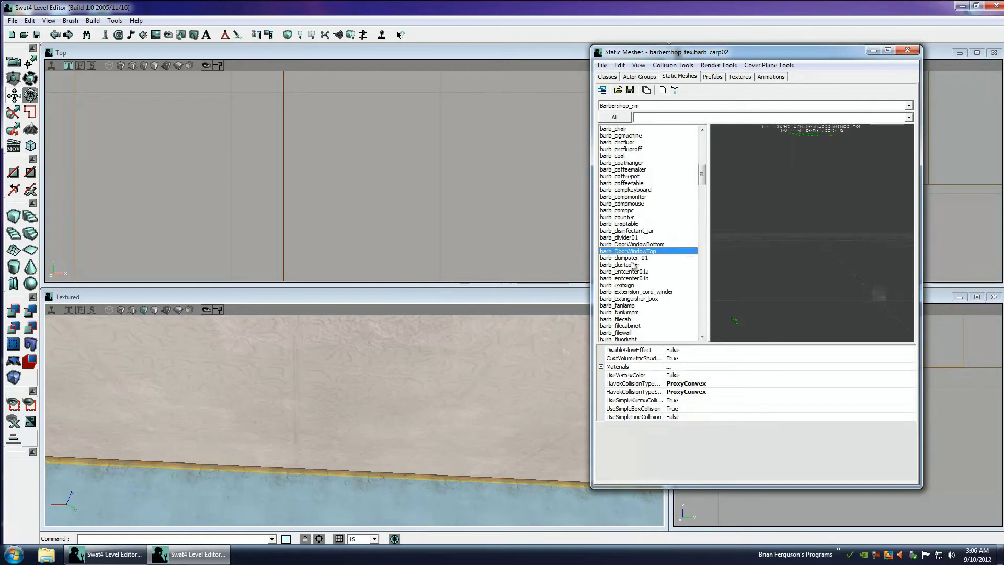
scroll(634, 266, "down", 6)
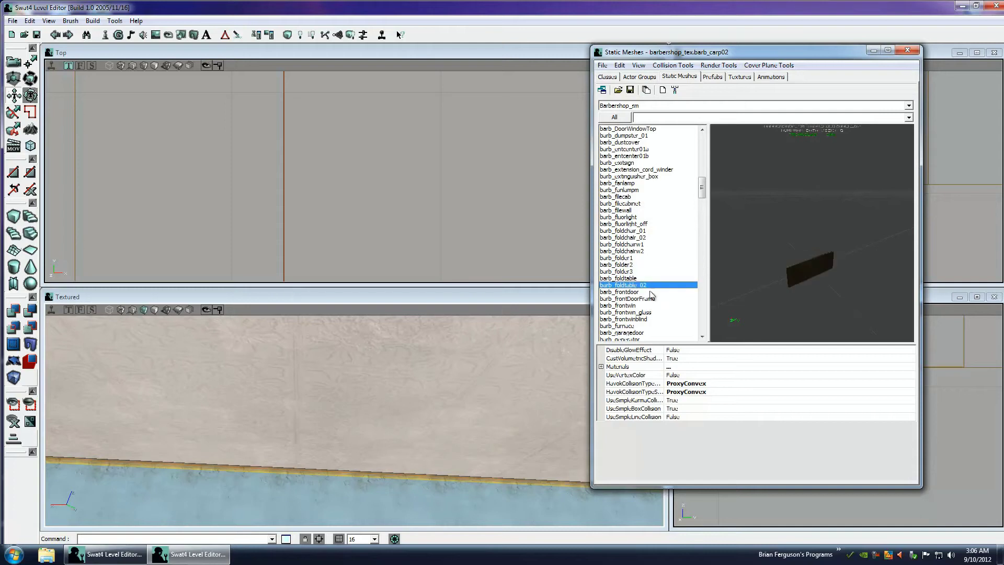
key("Down")
key("Down")
key("Down")
key("Down")
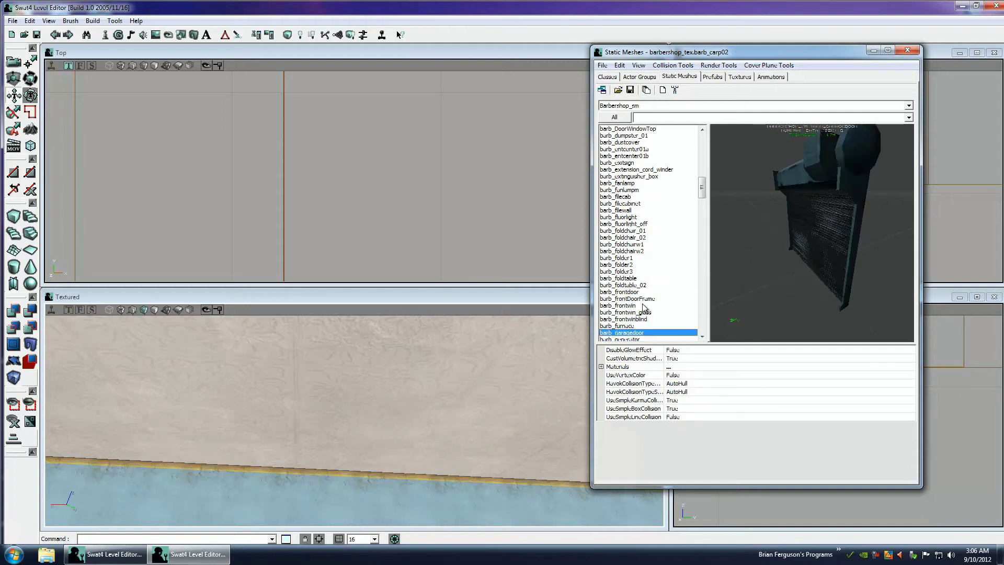
key("Down")
key("Down")
key("Down")
key("Down")
key("Down")
key("Down")
key("Down")
key("Down")
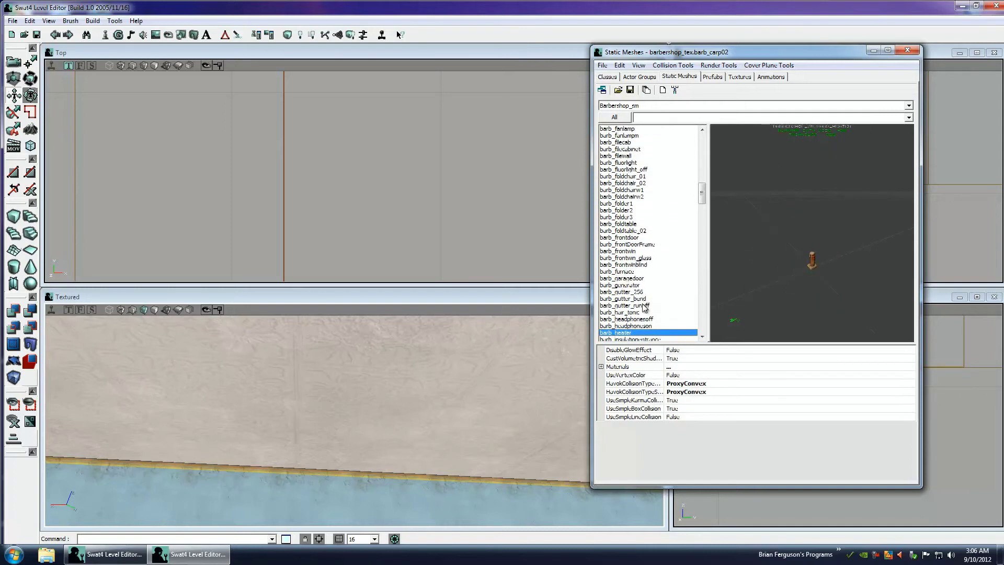
key("Down")
key("Down")
key("Down")
key("Down")
key("Down")
key("Down")
key("Down")
key("Down")
key("Down")
key("Down")
key("Down")
key("Down")
key("Down")
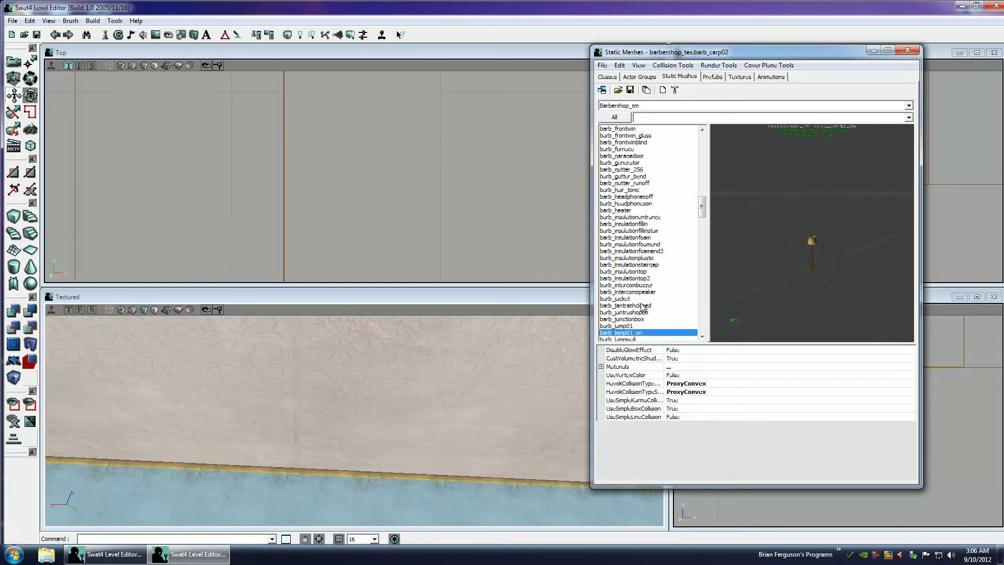
right_click_drag(379, 379, 380, 407)
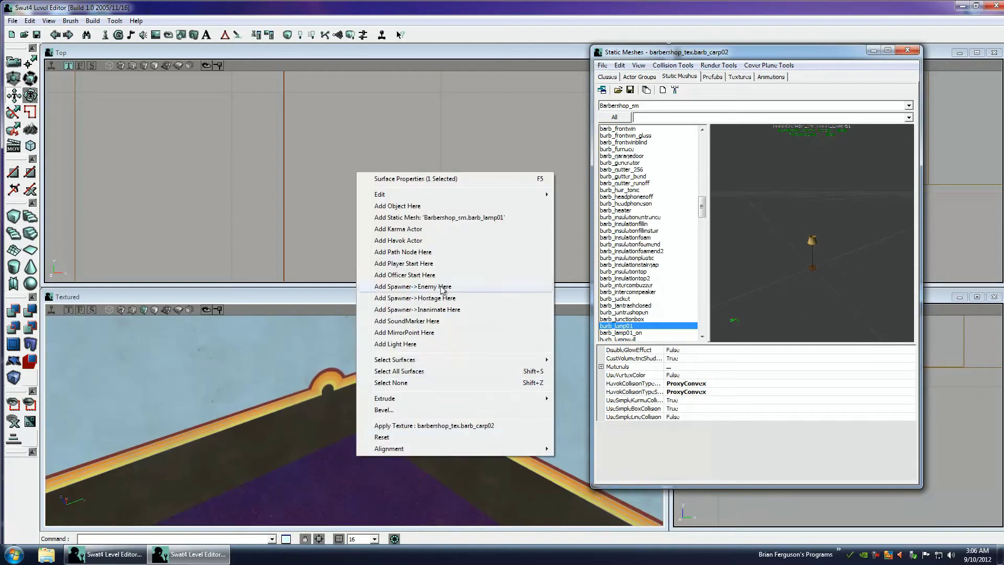
left_click(439, 217)
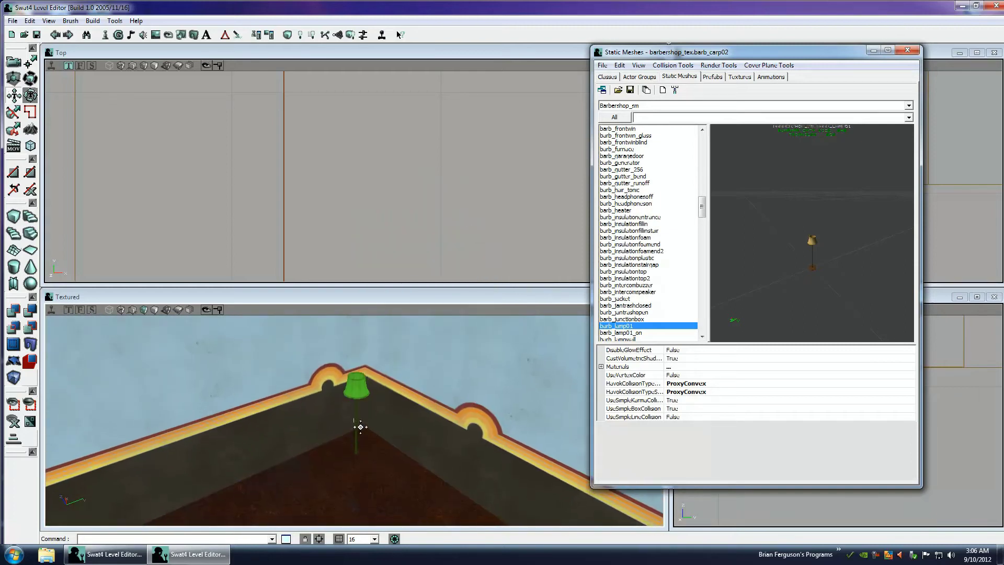
Add a light on the floor beside the lamp and move it up to just under the lampshade
right_click_drag(354, 421, 354, 415)
left_click_drag(355, 415, 355, 410)
right_click(407, 502)
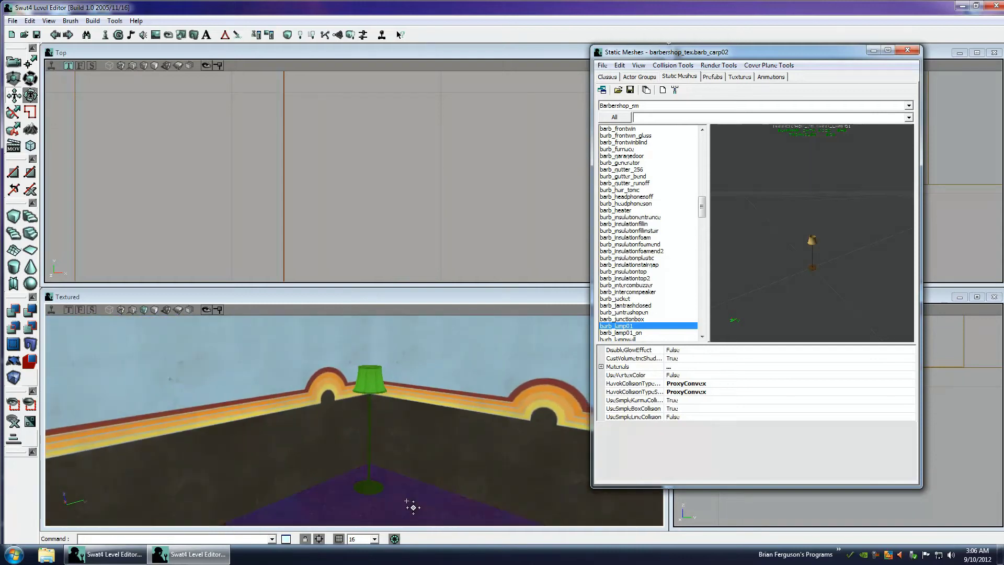
left_click(445, 388)
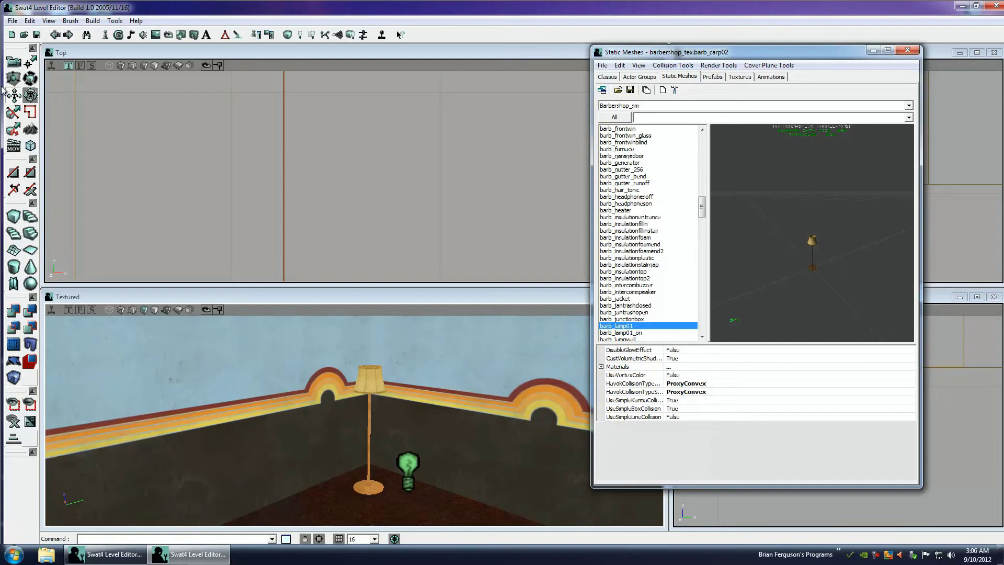
left_click_drag(400, 468, 354, 420, "ctrl")
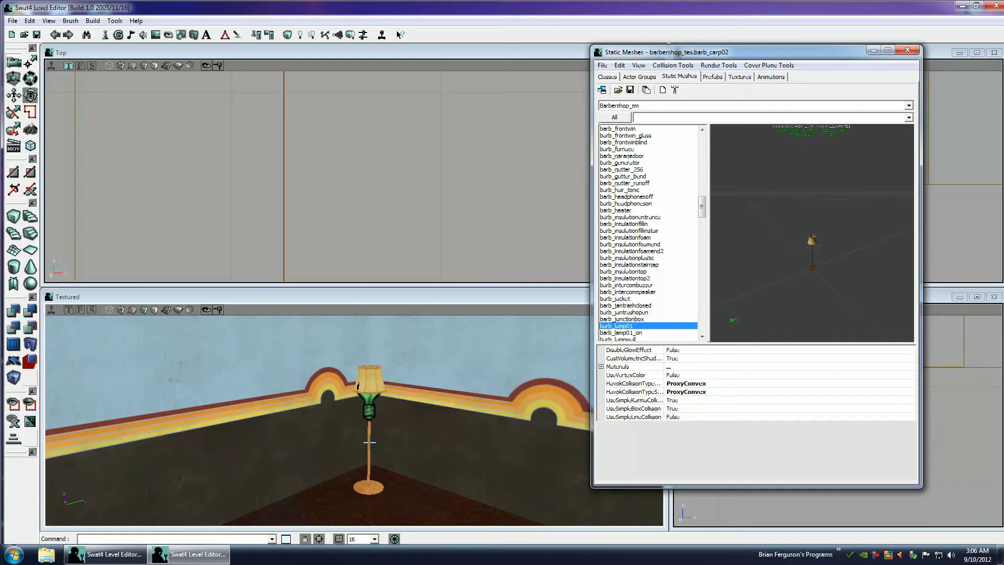
left_click_drag(353, 420, 353, 419, "ctrl")
Give the lamp's light a warm yellow colour with brightness 77, hue 40 and saturation 147, and close its properties
left_click_drag(374, 444, 396, 434)
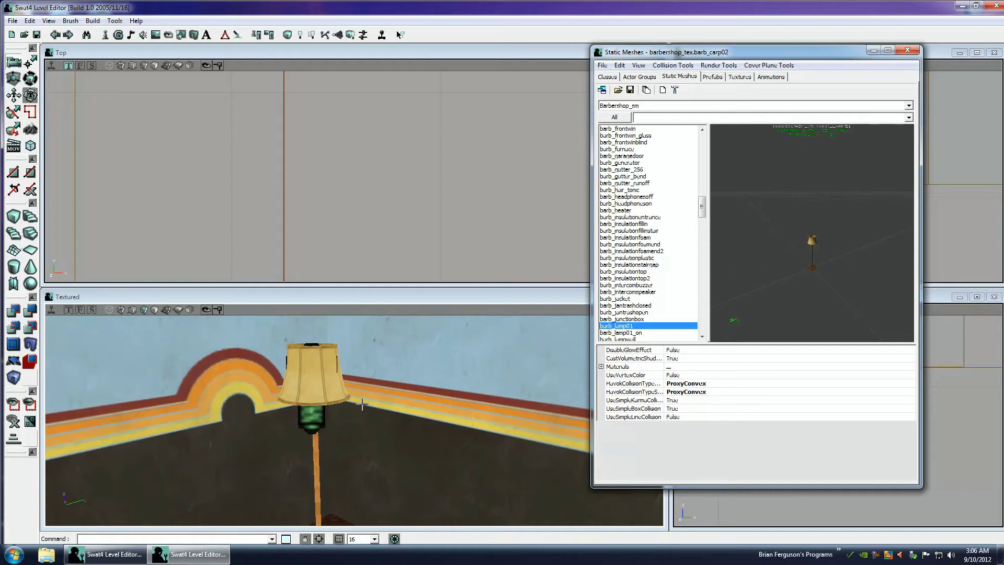
double_click(319, 418)
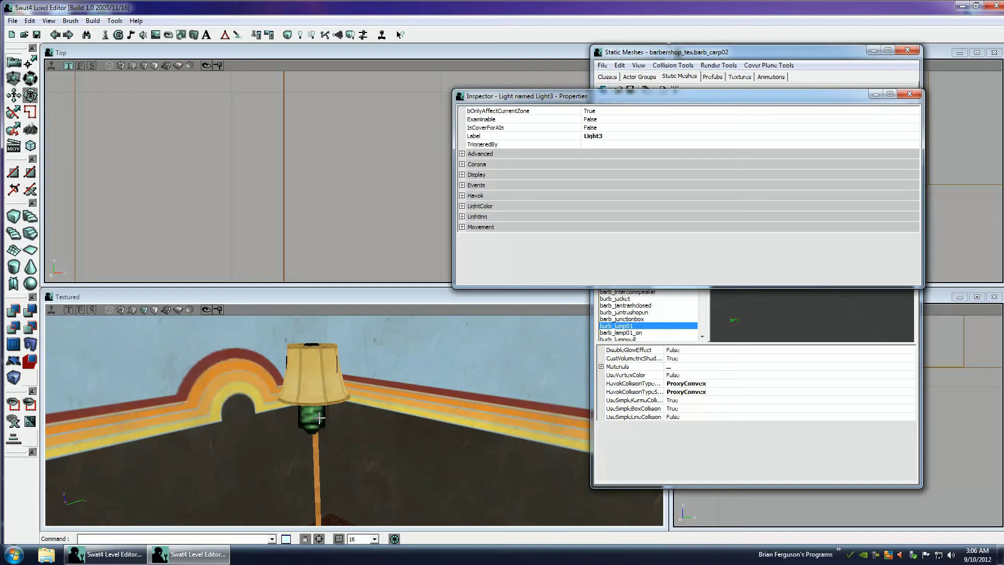
left_click(463, 206)
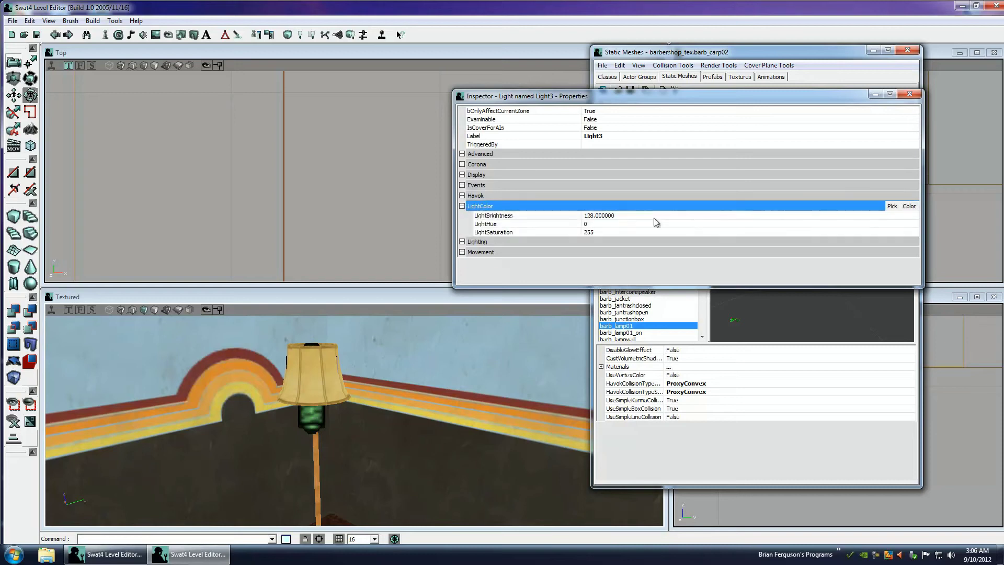
left_click(909, 207)
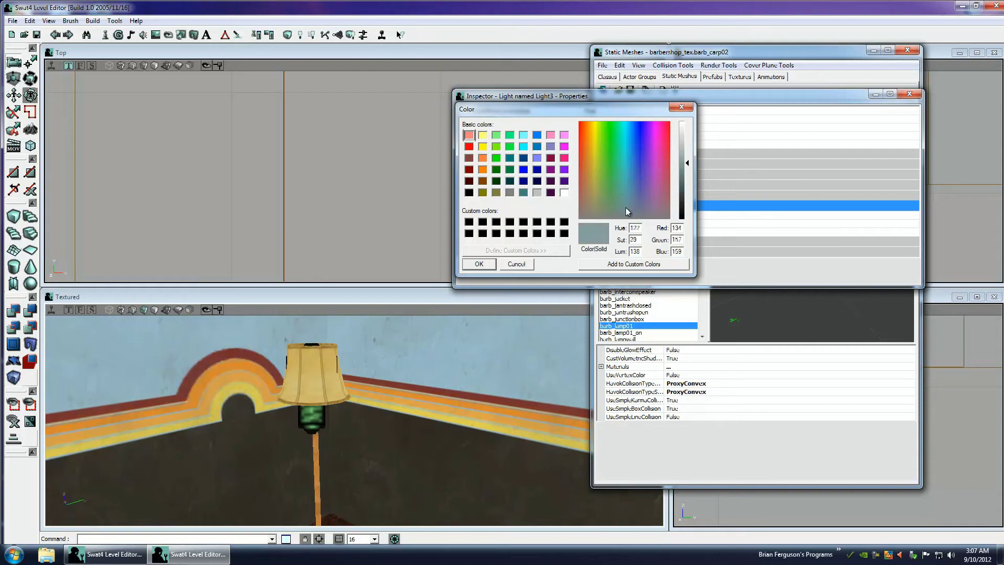
left_click_drag(625, 211, 594, 189)
left_click(492, 266)
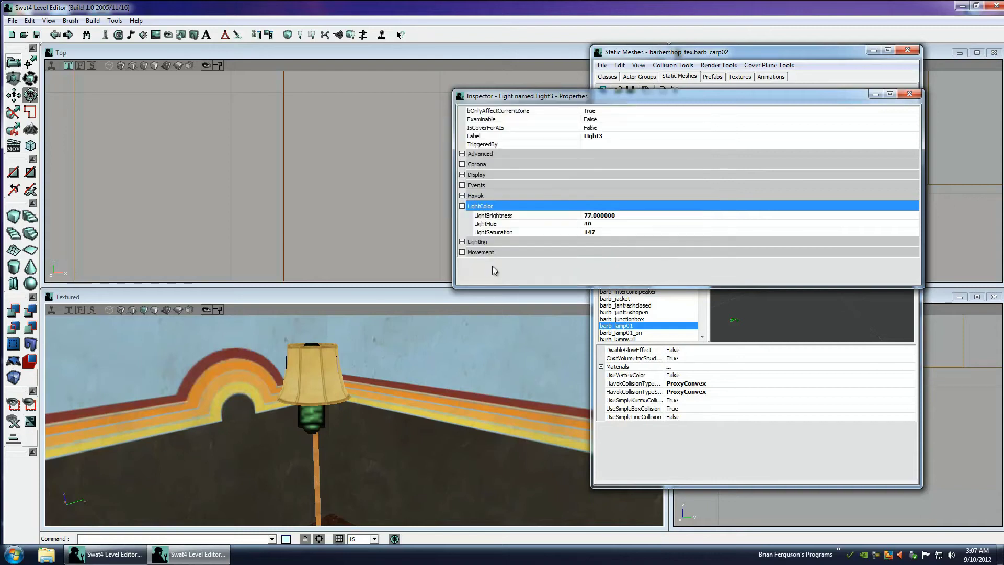
scroll(353, 420, "down", 6)
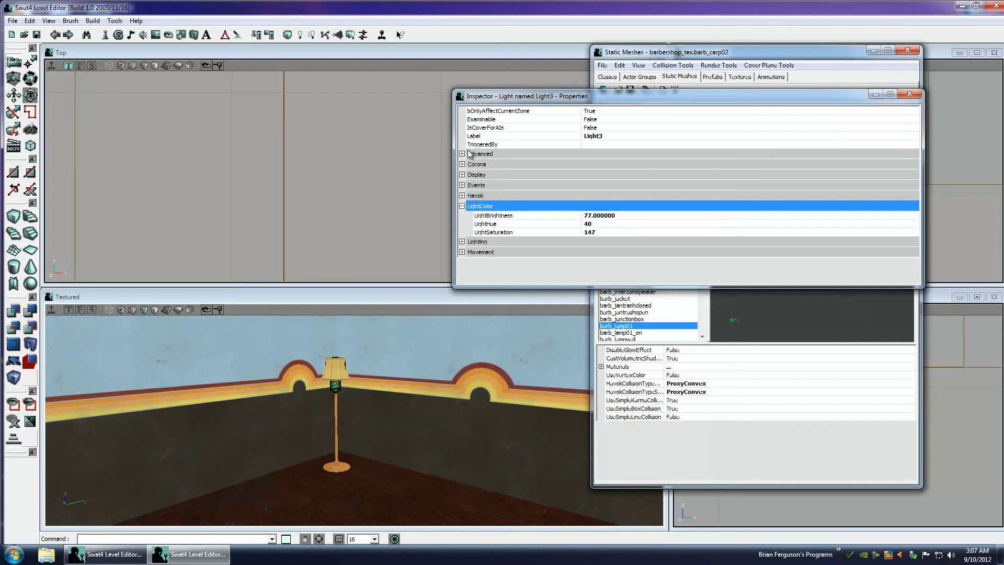
left_click_drag(481, 98, 393, 116)
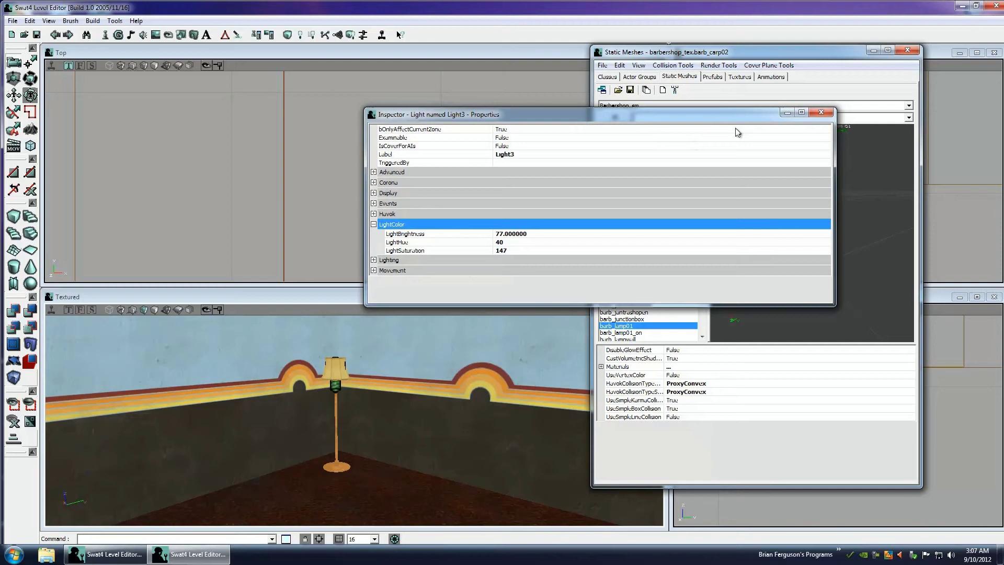
left_click(820, 113)
Find the room divider mesh barb_divider01 in the package and add it on the open carpet floor
mouse_move(352, 419)
left_mouse_down()
mouse_move(394, 426)
mouse_move(354, 428)
left_mouse_up()
right_click_drag(353, 427, 354, 415)
left_click_drag(354, 414, 351, 422)
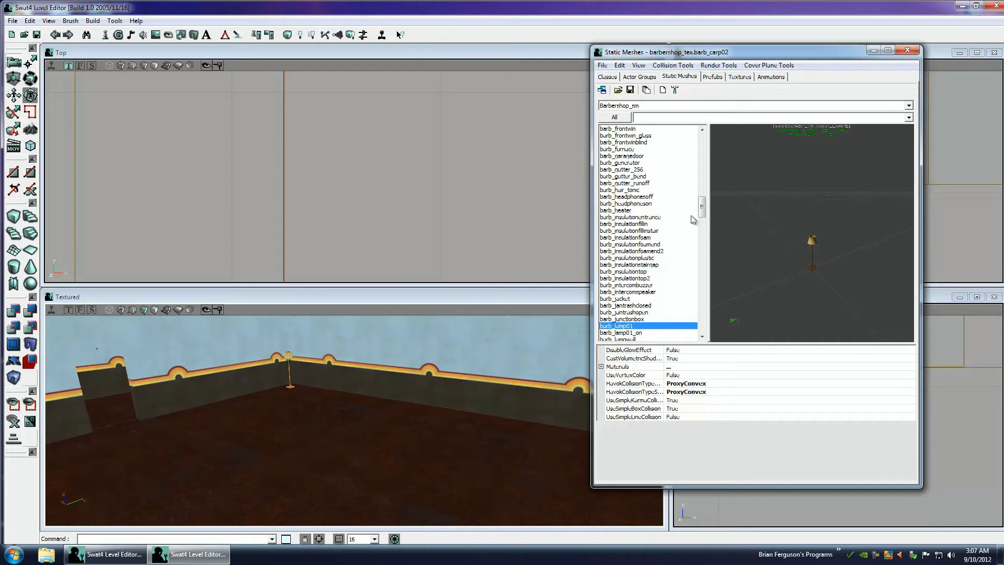
left_click_drag(698, 209, 699, 178)
left_click(638, 190)
left_click(628, 205)
key("Down")
key("Down")
key("Down")
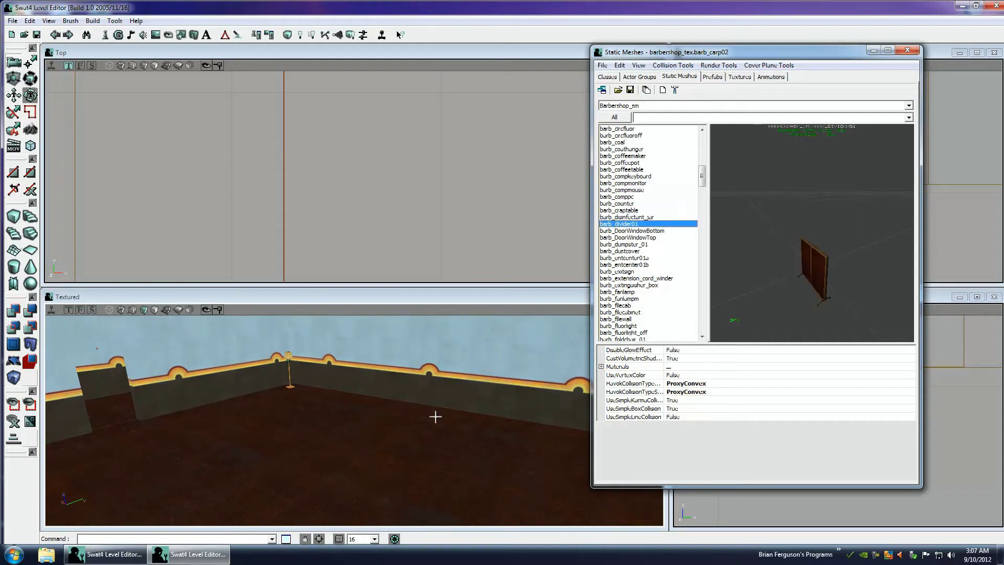
left_click_drag(435, 416, 433, 434)
right_click(448, 408)
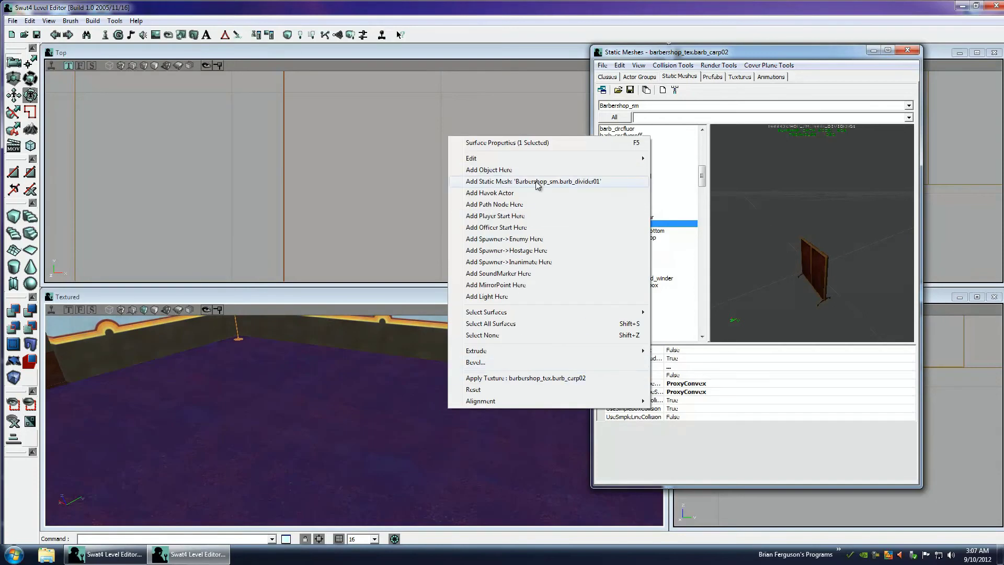
left_click(537, 182)
mouse_move(354, 417)
left_mouse_down()
mouse_move(316, 424)
mouse_move(319, 412)
mouse_move(351, 419)
mouse_move(365, 402)
left_mouse_up()
right_click(365, 403)
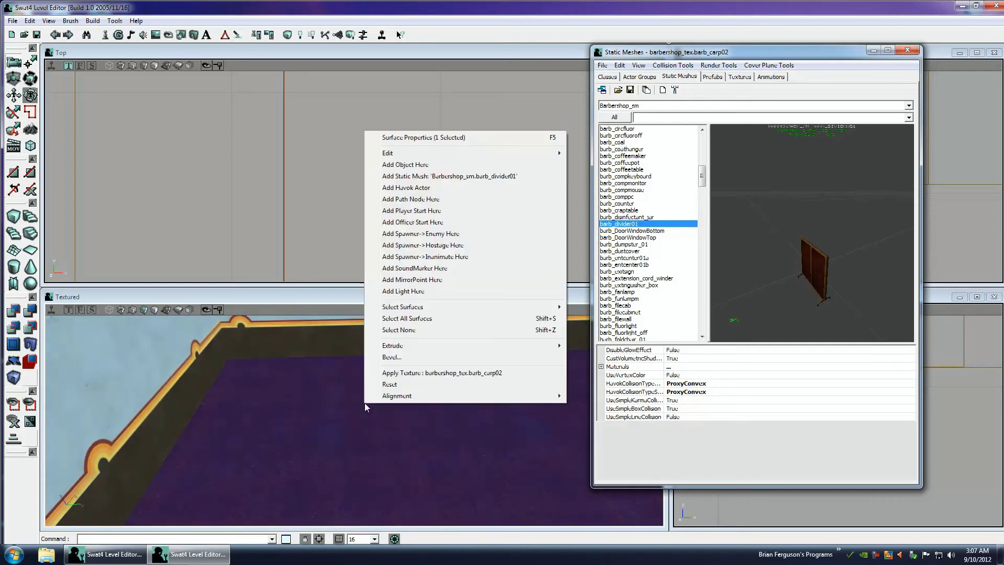
left_click(283, 394)
right_click(309, 396)
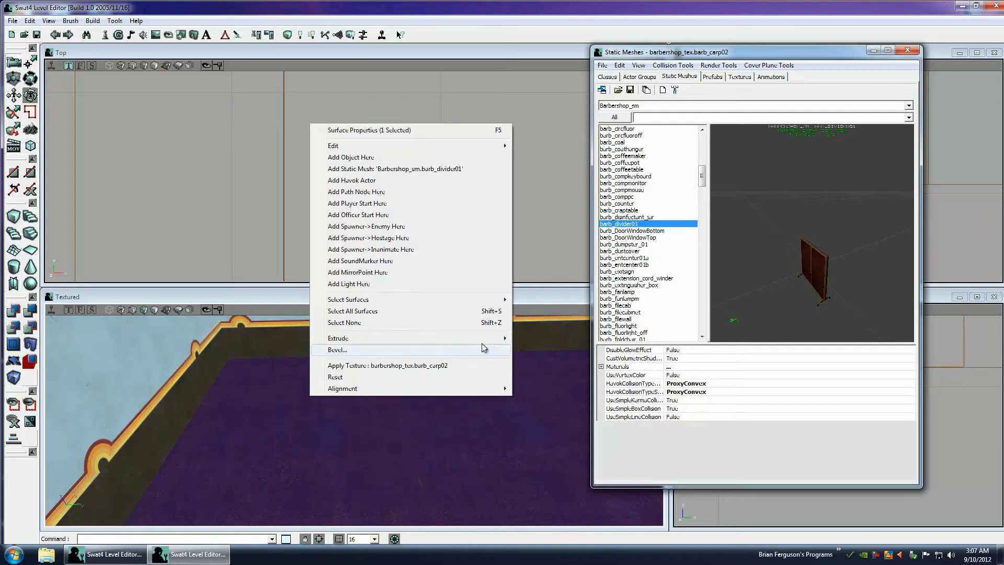
Find the football whiteboard mesh barb_wboardfootball in the package and add it on the blue wall above the striped trim
left_click_drag(703, 174, 707, 216)
left_click(650, 239)
scroll(656, 263, "down", 1)
scroll(653, 269, "down", 2)
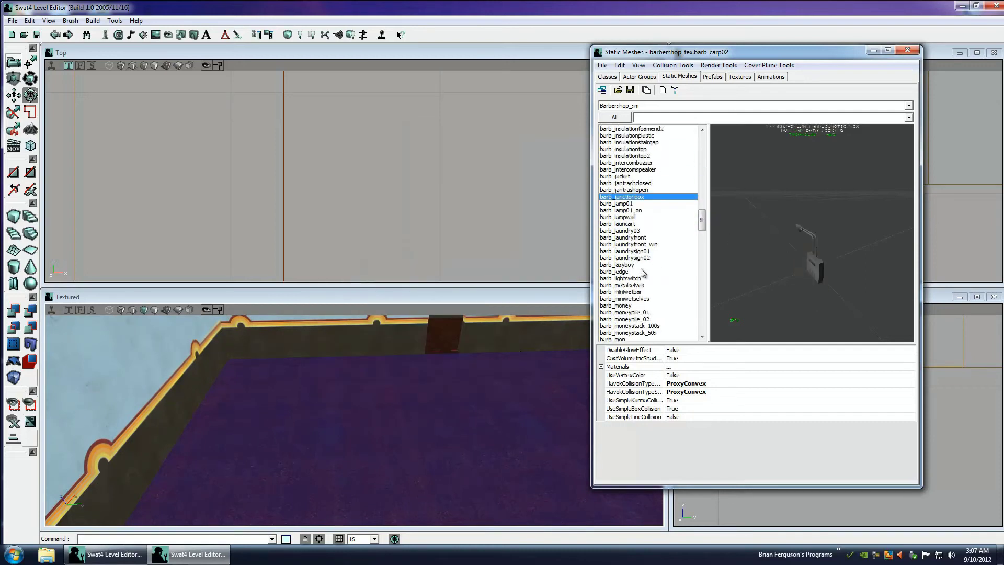
left_click(627, 225)
left_click(634, 231)
scroll(679, 250, "down", 2)
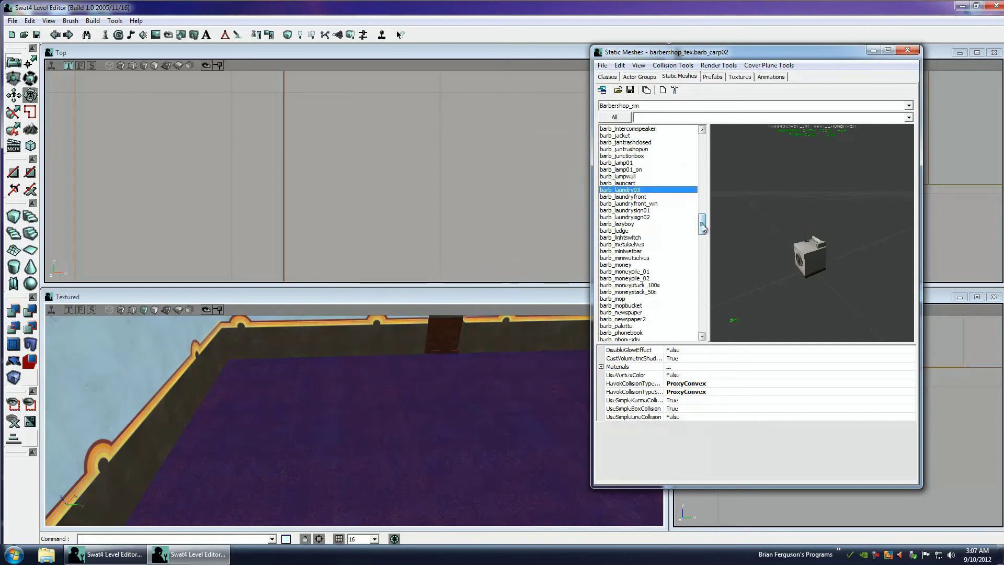
left_click_drag(702, 228, 700, 287)
left_click(613, 279)
left_click(617, 286)
left_click(622, 300)
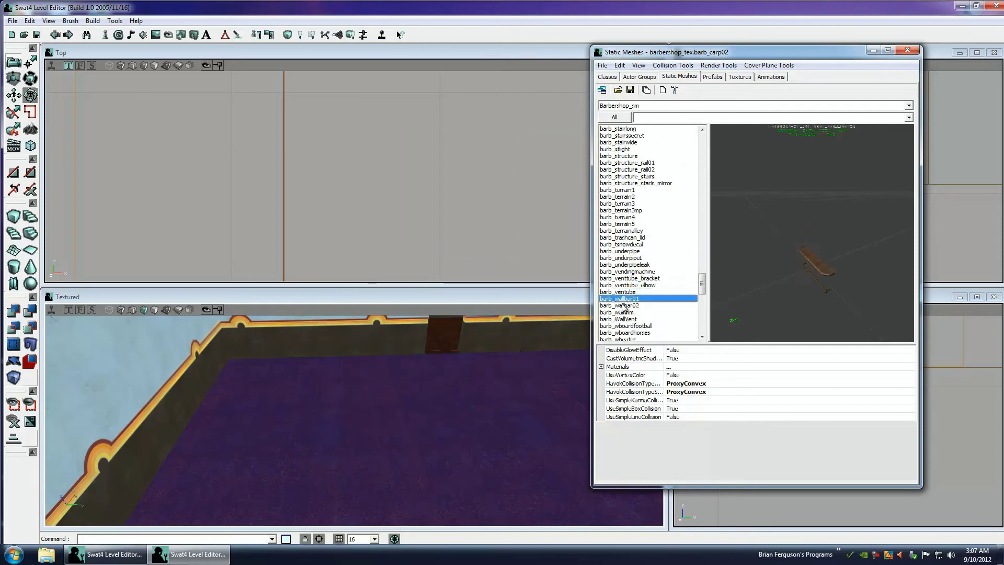
left_click(623, 312)
key("Down")
key("Down")
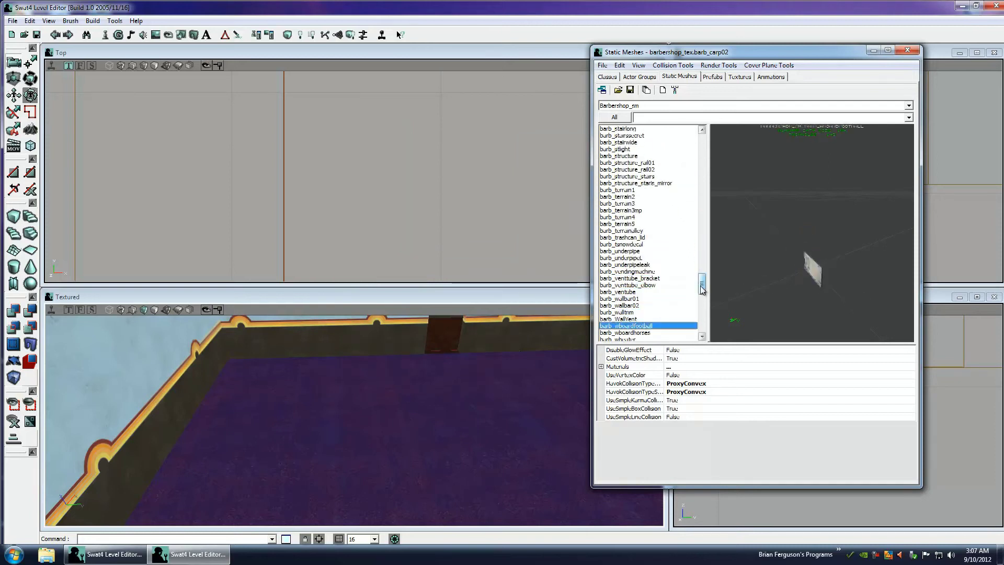
key("Up")
key("Up")
key("Down")
key("Down")
right_click_drag(345, 403, 501, 334)
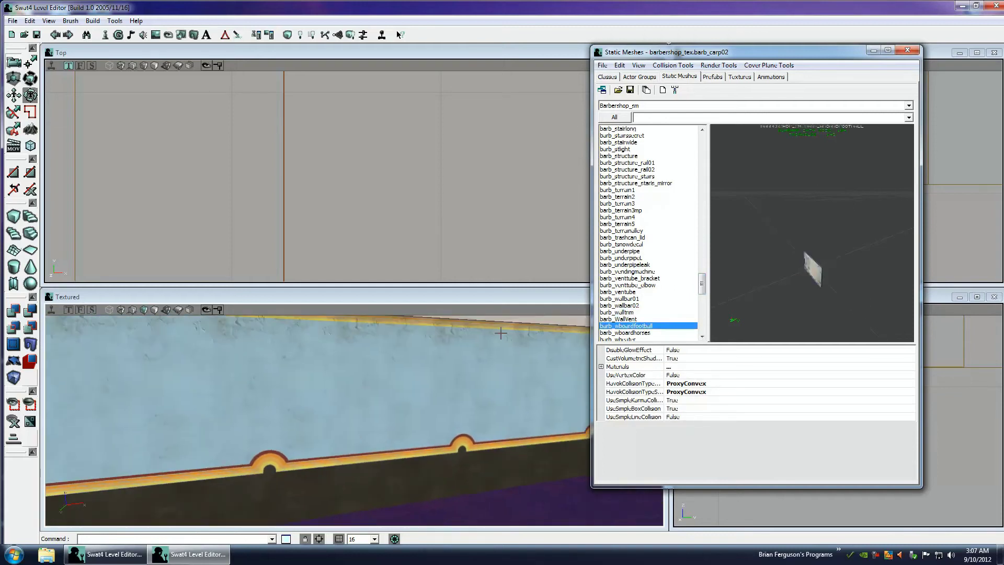
right_click(386, 365)
left_click(497, 138)
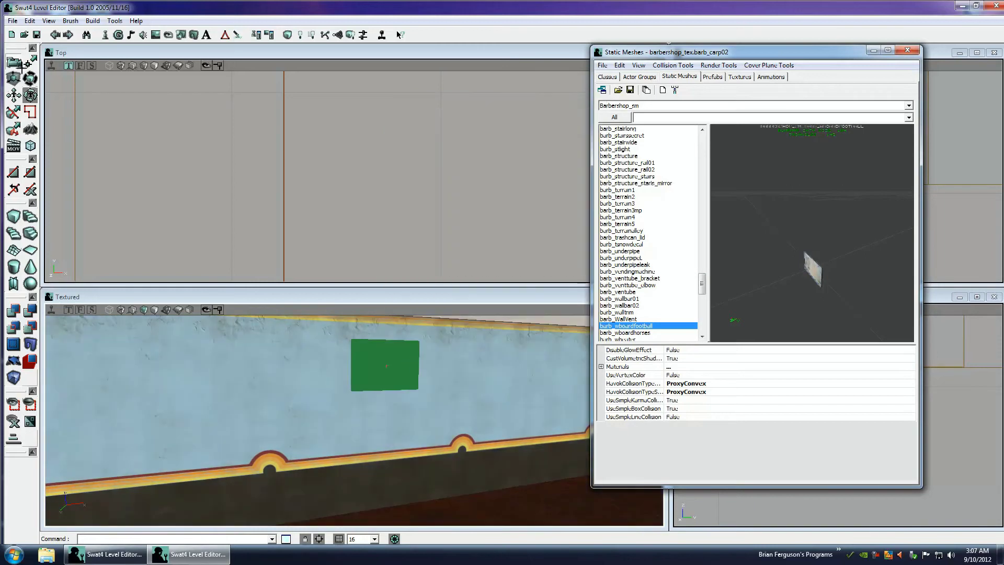
Look through the Barbershop_sm package for more furniture and select the coffee table mesh barb_coffeetable
left_click_drag(348, 330, 355, 420, "ctrl+shift")
mouse_move(354, 420)
right_mouse_down("ctrl+shift")
mouse_move(381, 426)
mouse_move(358, 421)
right_mouse_up("ctrl+shift")
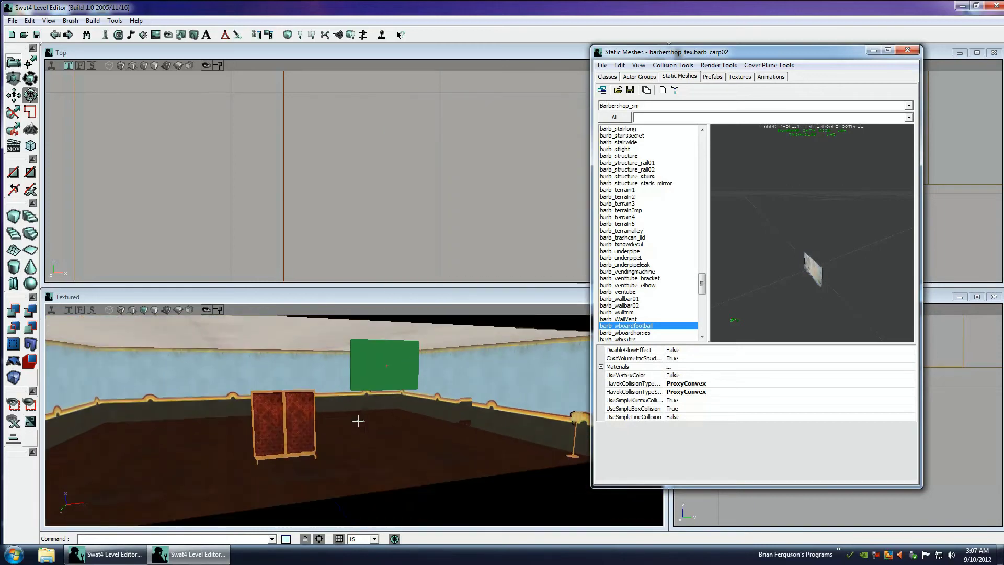
mouse_move(358, 420)
left_mouse_down()
mouse_move(352, 411)
mouse_move(351, 432)
mouse_move(352, 420)
left_mouse_up()
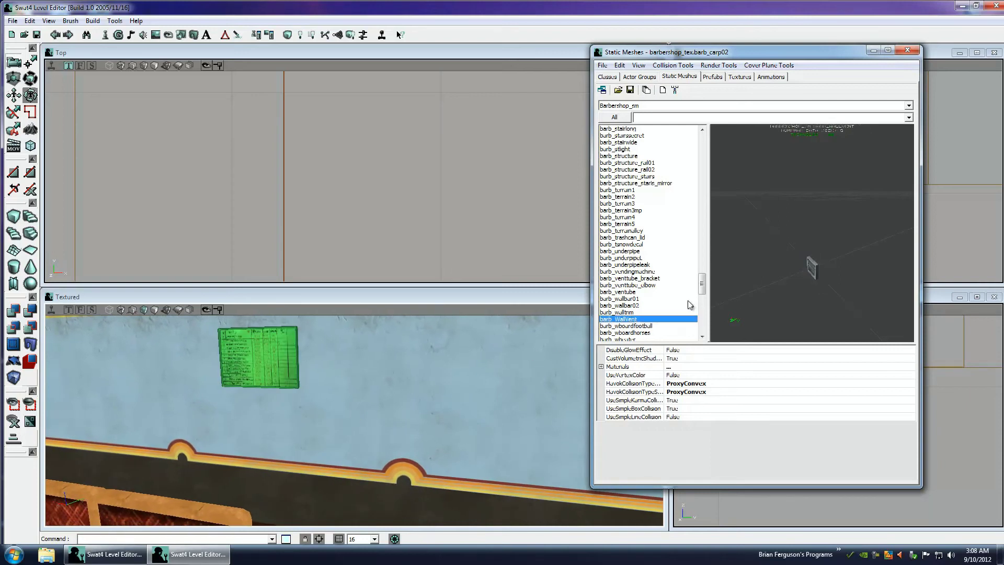
scroll(701, 276, "up", 7)
left_click(635, 257)
scroll(669, 271, "up", 2)
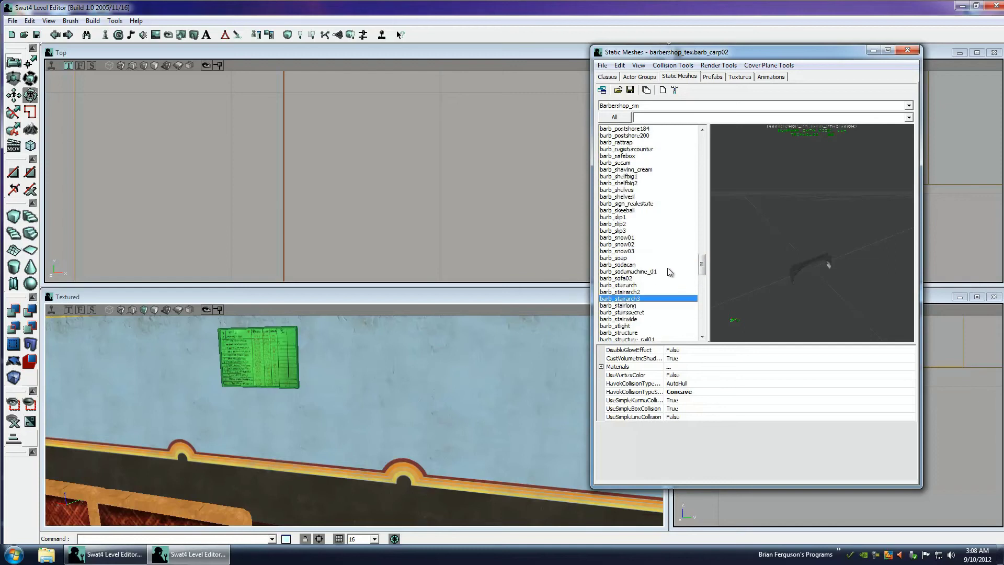
left_click_drag(703, 270, 707, 213)
left_click(654, 240)
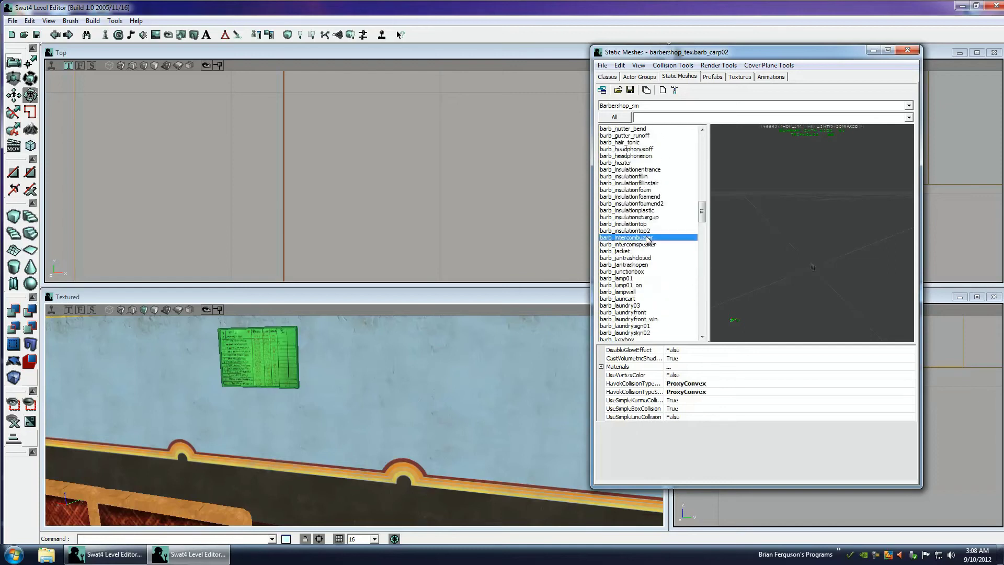
scroll(654, 239, "up", 4)
left_click(654, 240)
scroll(654, 237, "up", 1)
scroll(653, 236, "up", 2)
left_click(654, 243)
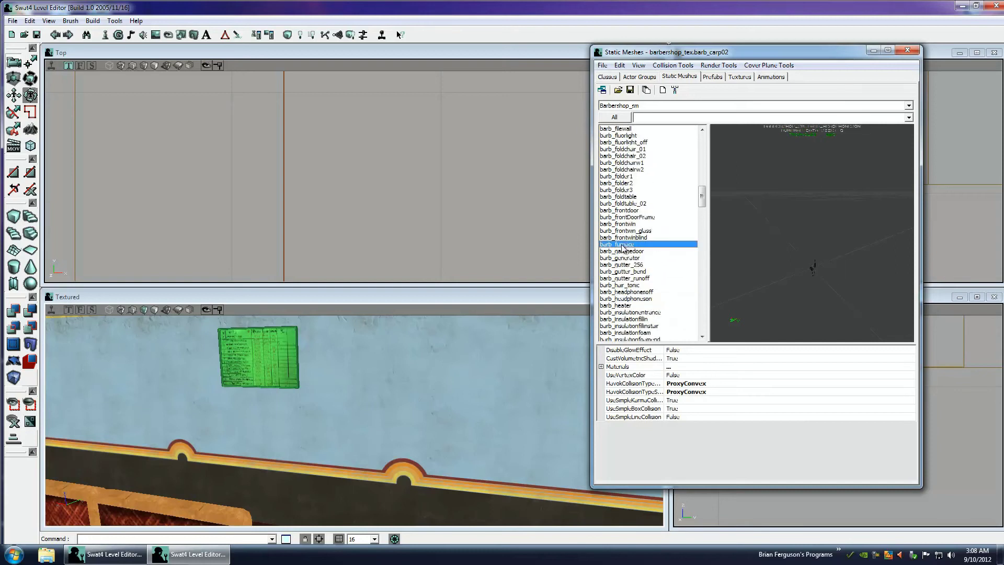
left_click_drag(705, 205, 704, 181)
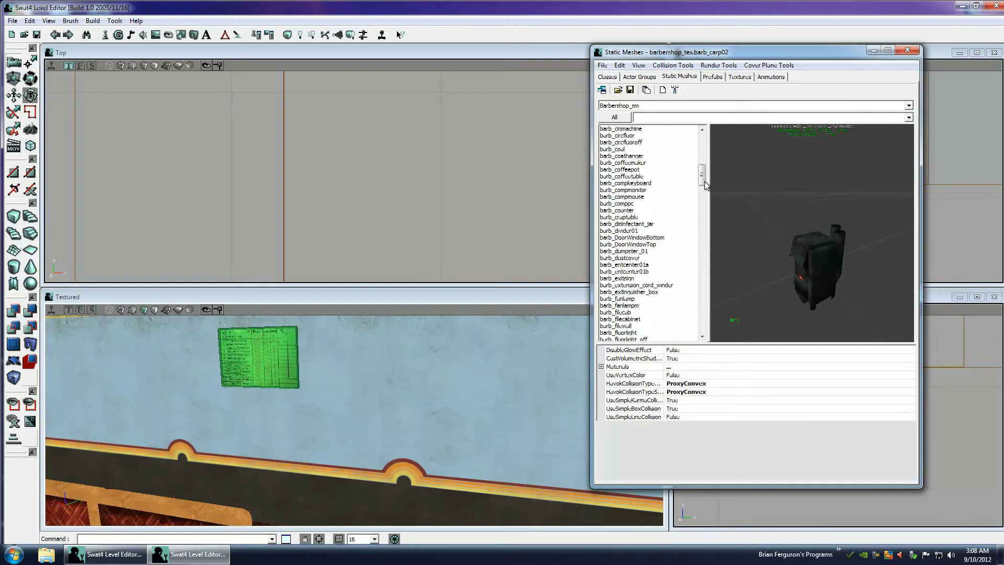
left_click(648, 215)
left_click(674, 210)
key("Up")
key("Up")
key("Up")
key("Up")
key("Up")
key("Up")
key("Up")
key("Up")
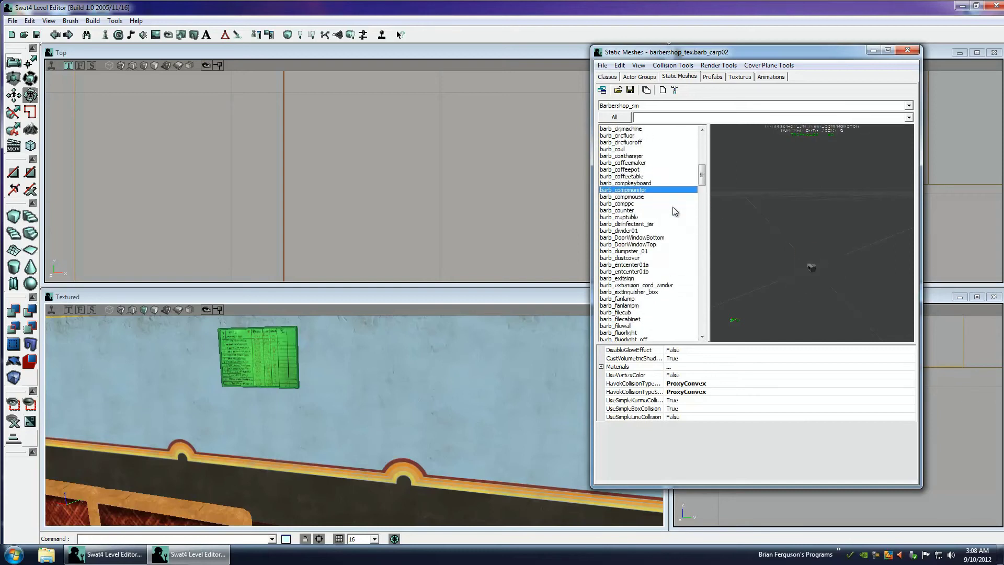
key("Down")
key("Down")
key("Down")
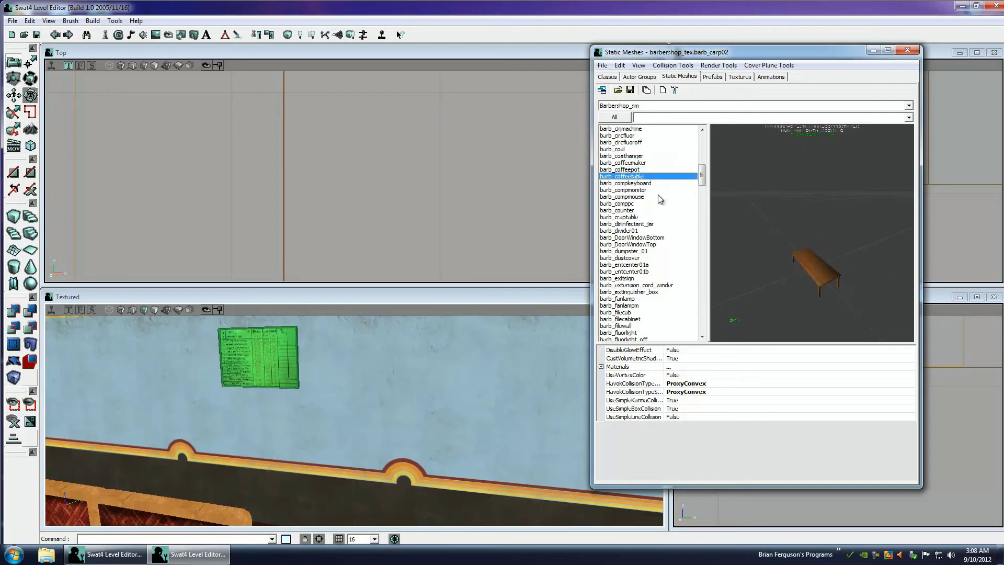
Add the barb_coffeetable static mesh on the carpet floor near the corner of the room
left_click_drag(502, 260, 331, 186)
left_click_drag(301, 416, 392, 414)
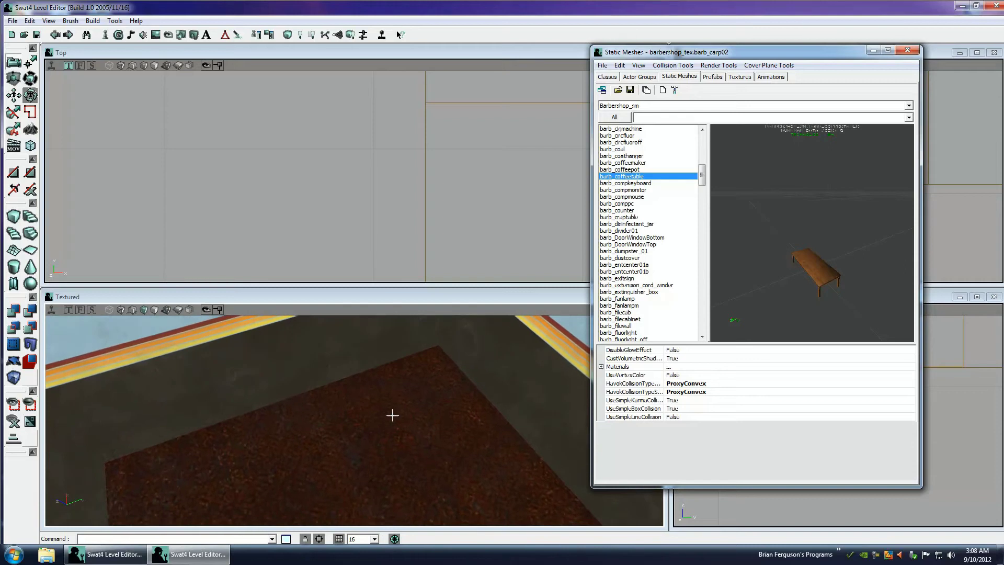
right_click(379, 438)
left_click(470, 211)
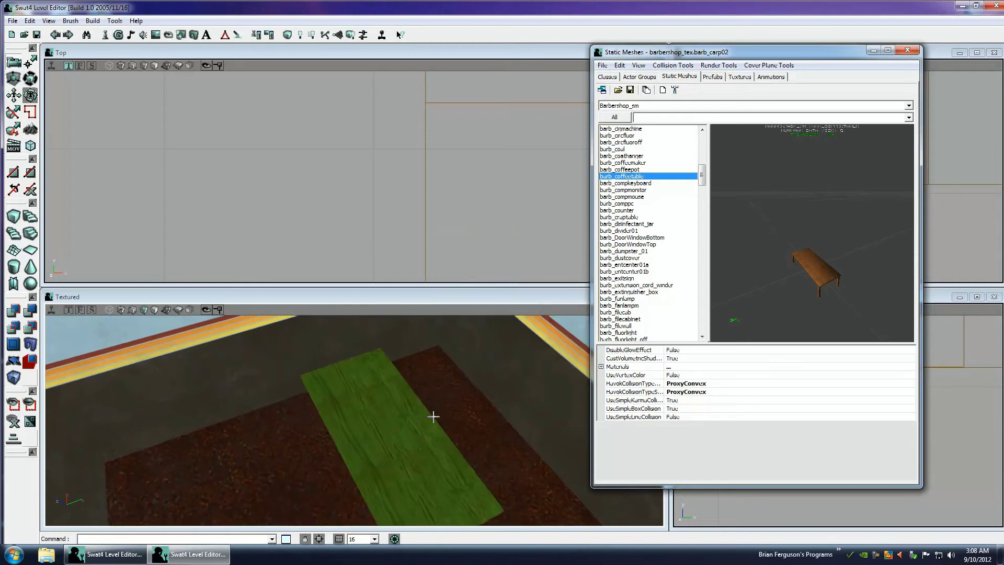
Add a player start on the open carpet floor away from the coffee table
left_click_drag(432, 416, 345, 417)
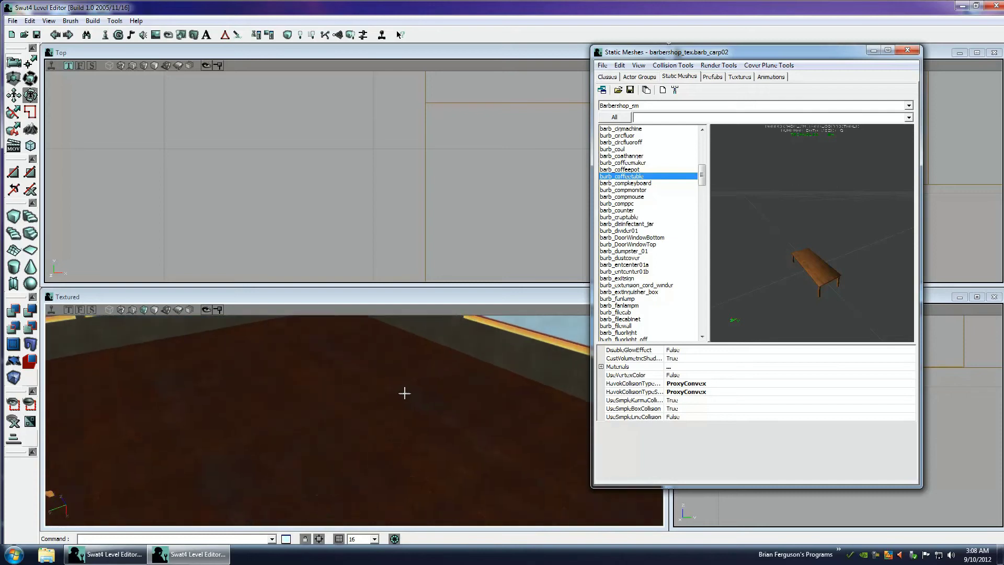
right_click(346, 392)
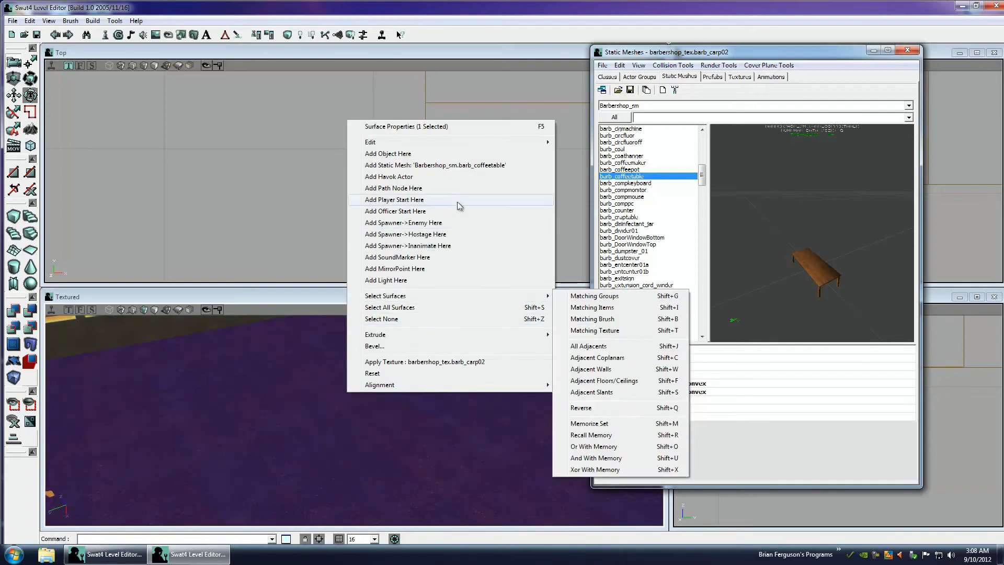
left_click(457, 200)
Add four officer starts spread out on the carpet floor near the player start
left_click_drag(354, 420, 363, 412)
right_click(363, 413)
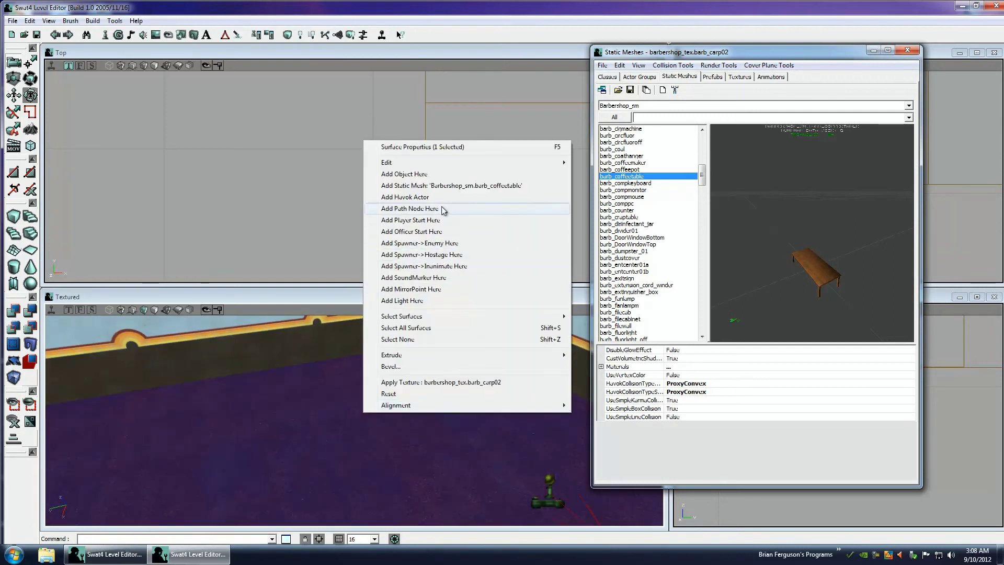
left_click(443, 232)
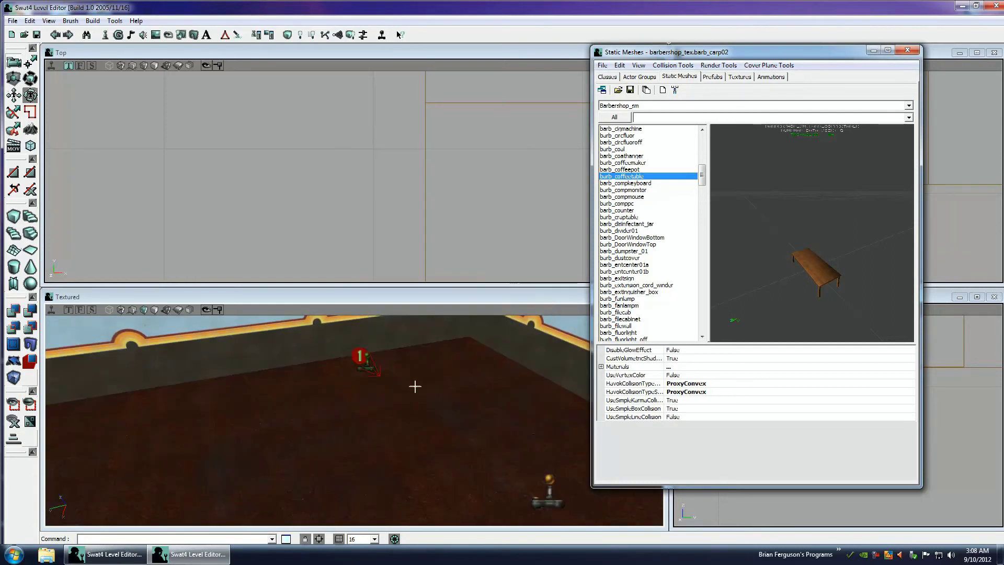
right_click(462, 391)
left_click(506, 245)
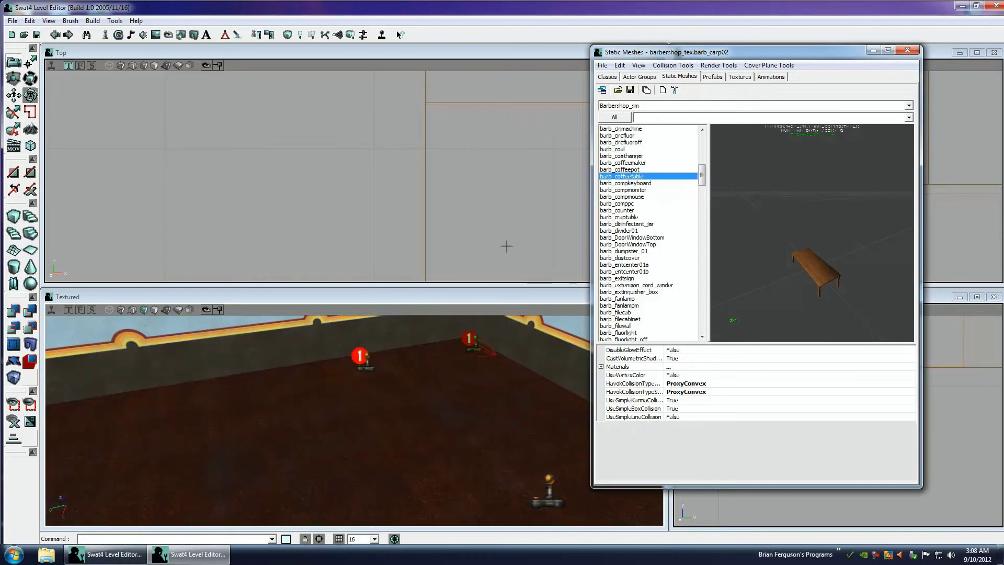
right_click(406, 419)
left_click(505, 247)
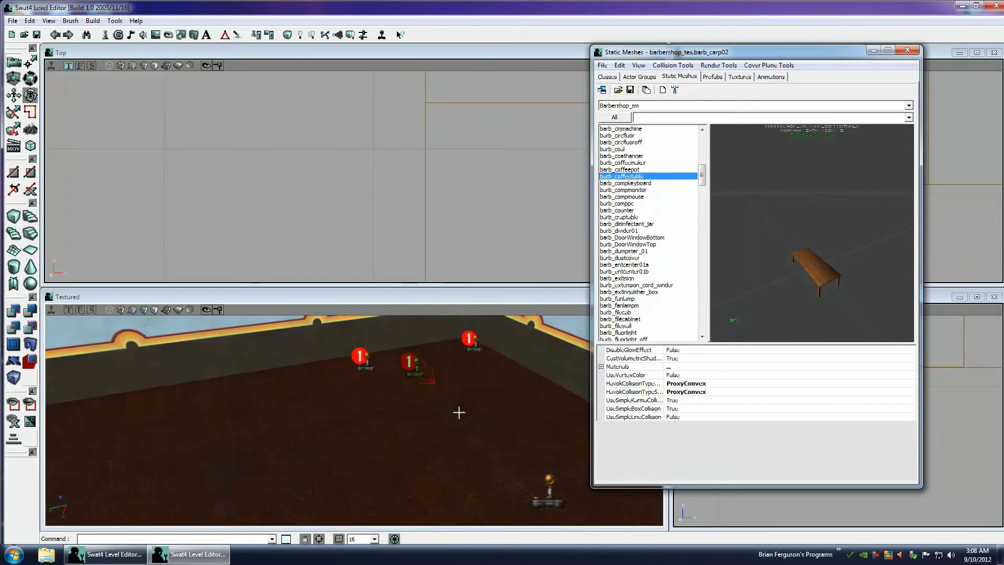
right_click(512, 399)
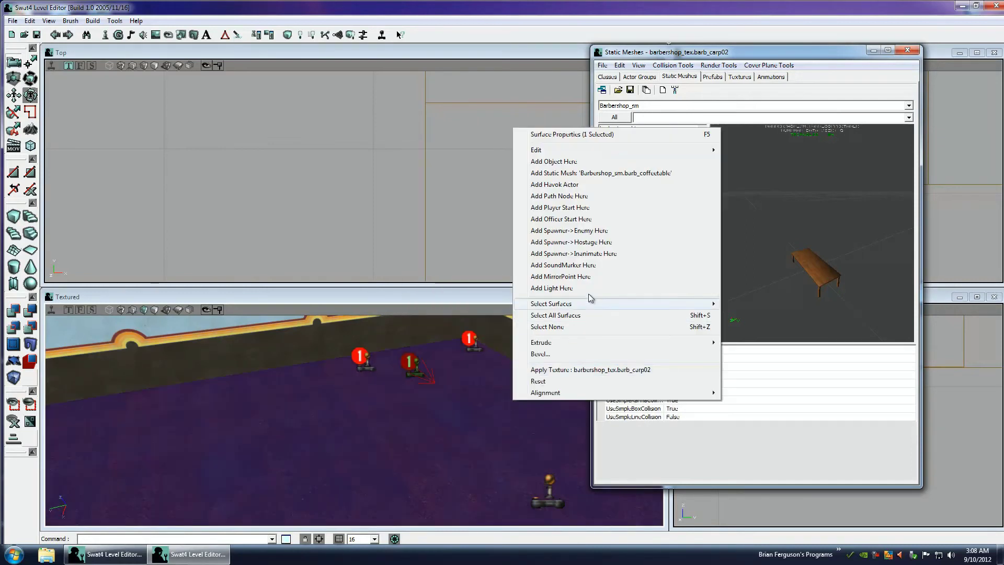
left_click(587, 219)
Set OfficerStartType to RedTwoStart for the fourth officer start, BlueOneStart for the third and BlueTwoStart for the first, and close the properties
double_click(535, 348)
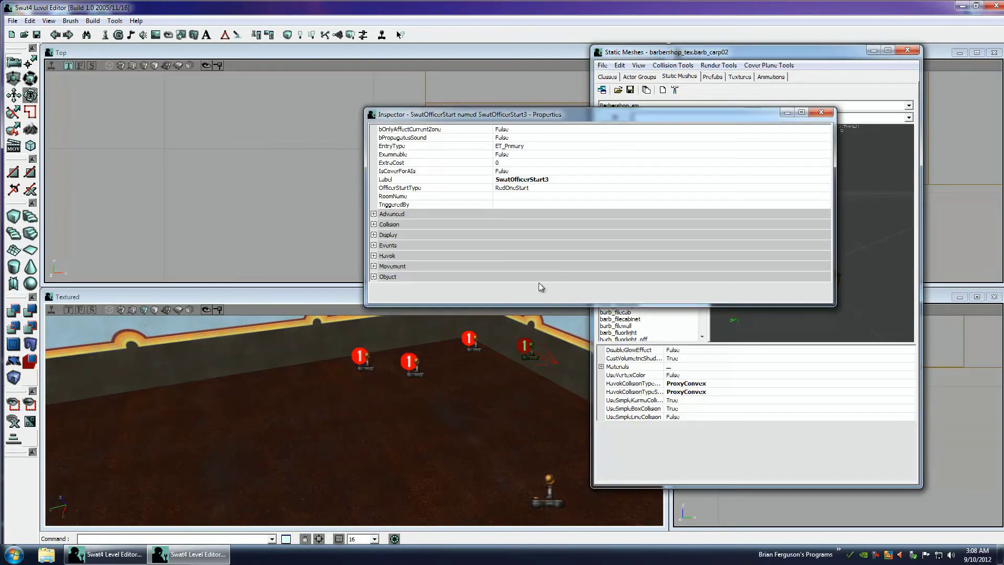
double_click(439, 188)
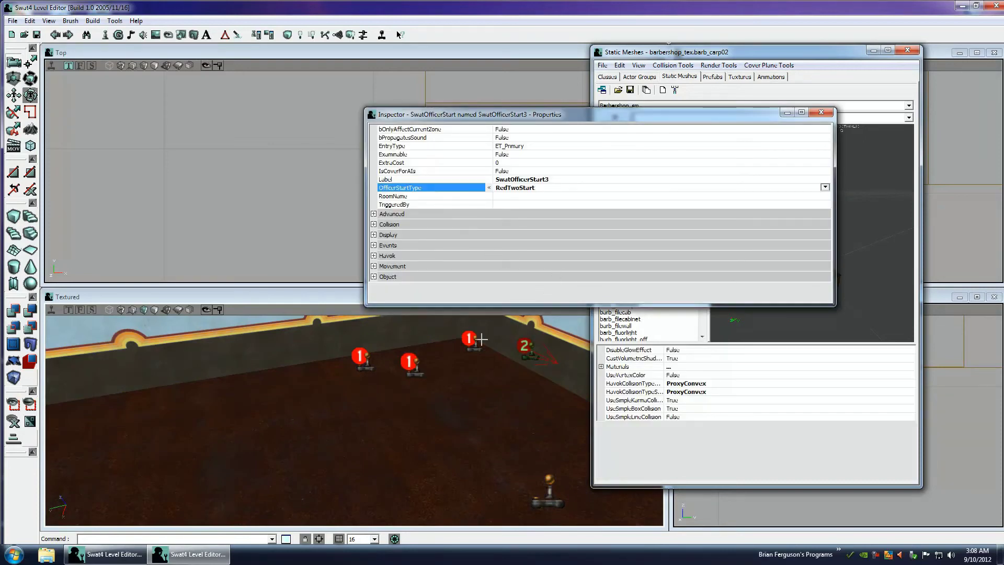
left_click(420, 370)
double_click(438, 188)
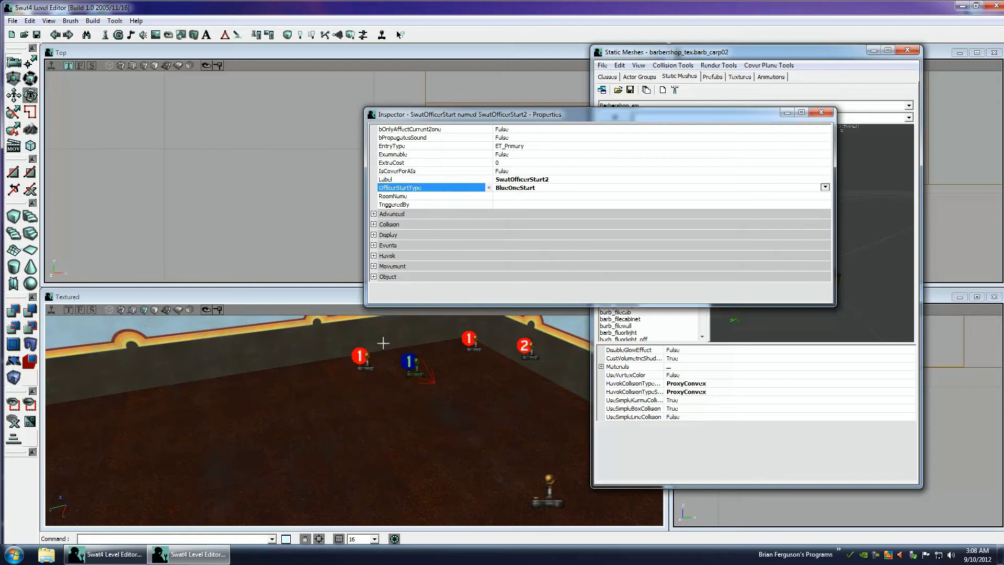
left_click(365, 366)
double_click(440, 187)
double_click(440, 187)
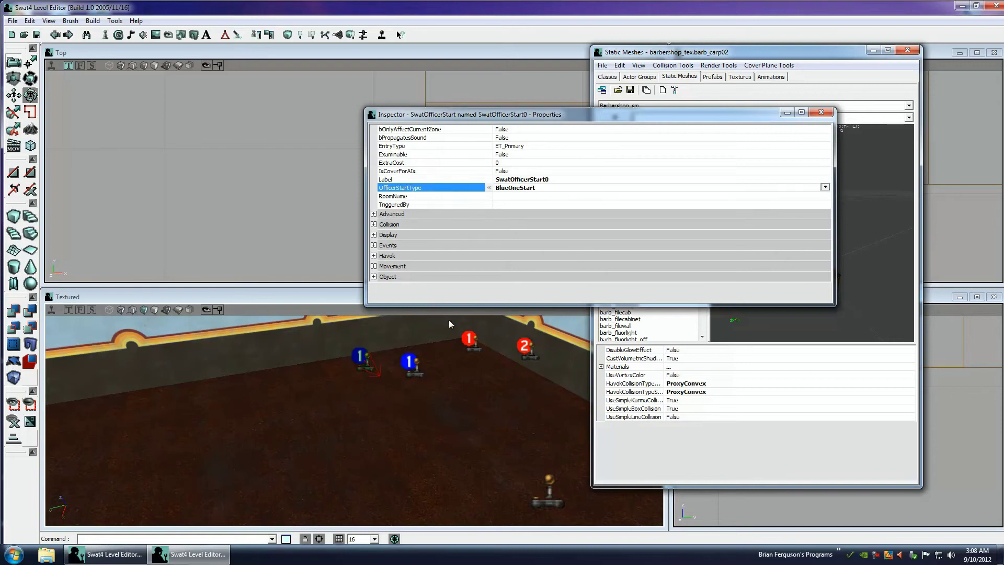
double_click(460, 187)
left_click_drag(354, 419, 470, 431)
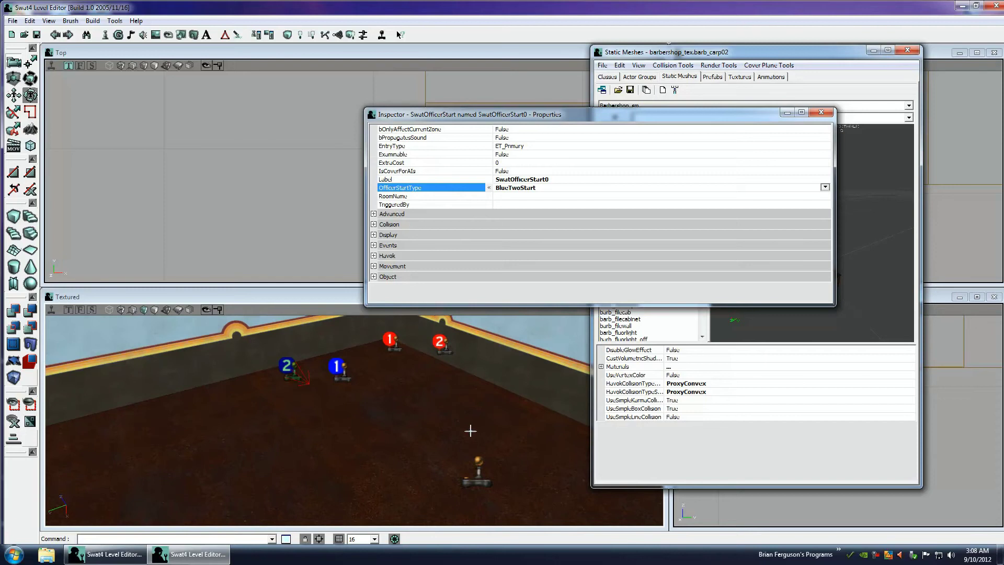
right_click_drag(470, 430, 354, 421)
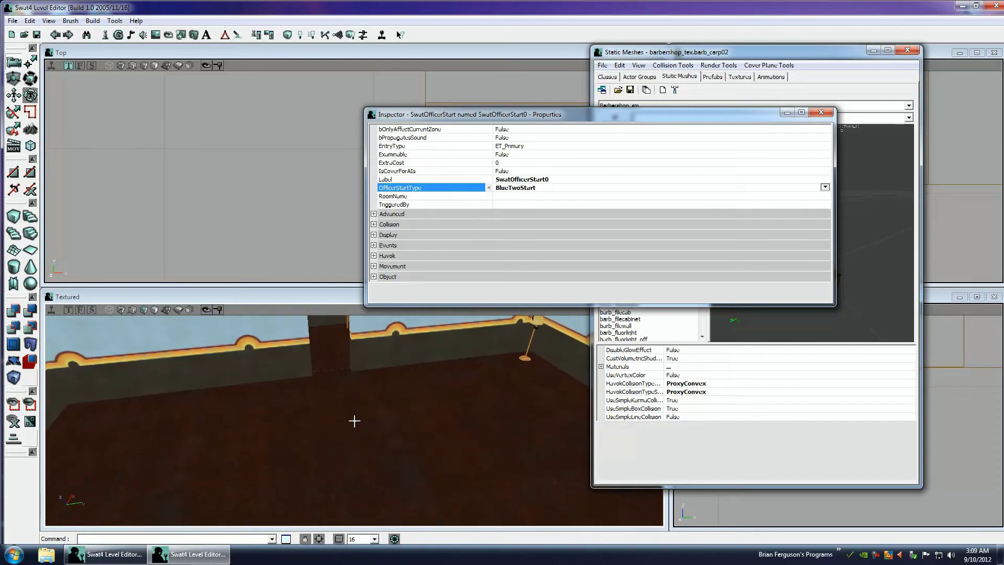
mouse_move(354, 421)
left_mouse_down()
mouse_move(343, 413)
mouse_move(353, 418)
left_mouse_up()
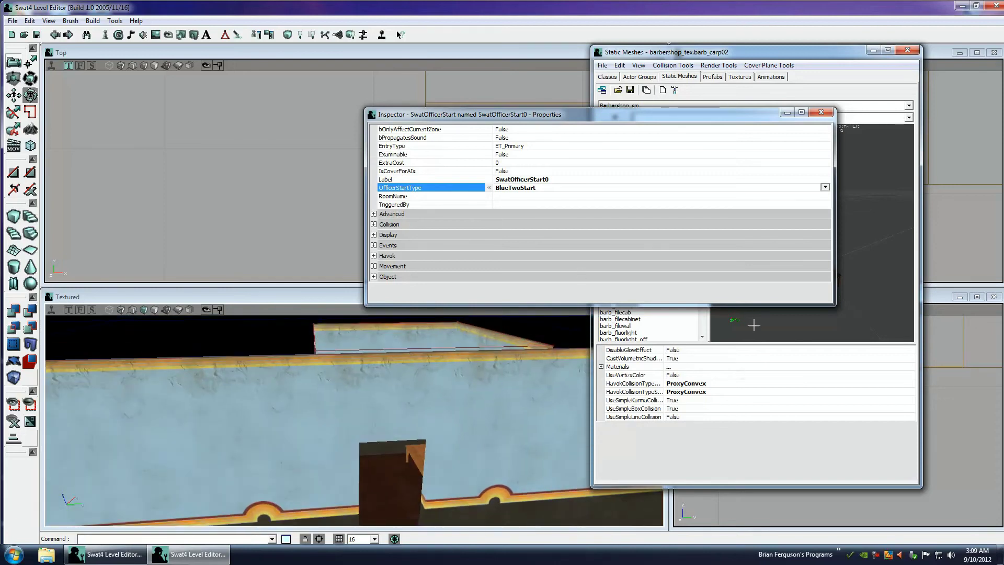
left_click(821, 112)
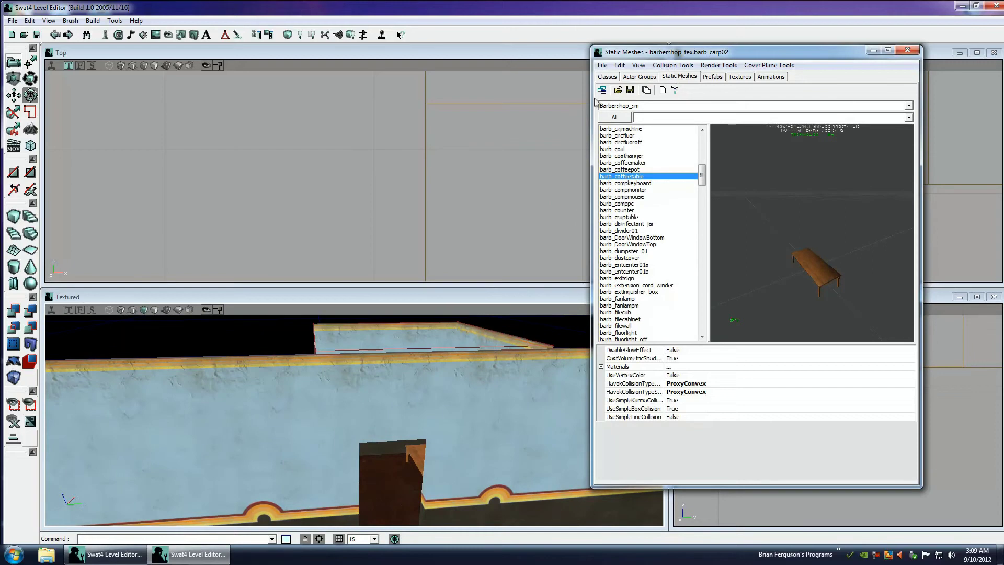
Open the static mesh package Doors_sm.usx and select the kitchen door frame mesh door_kitchendoor_frame01
left_click(602, 89)
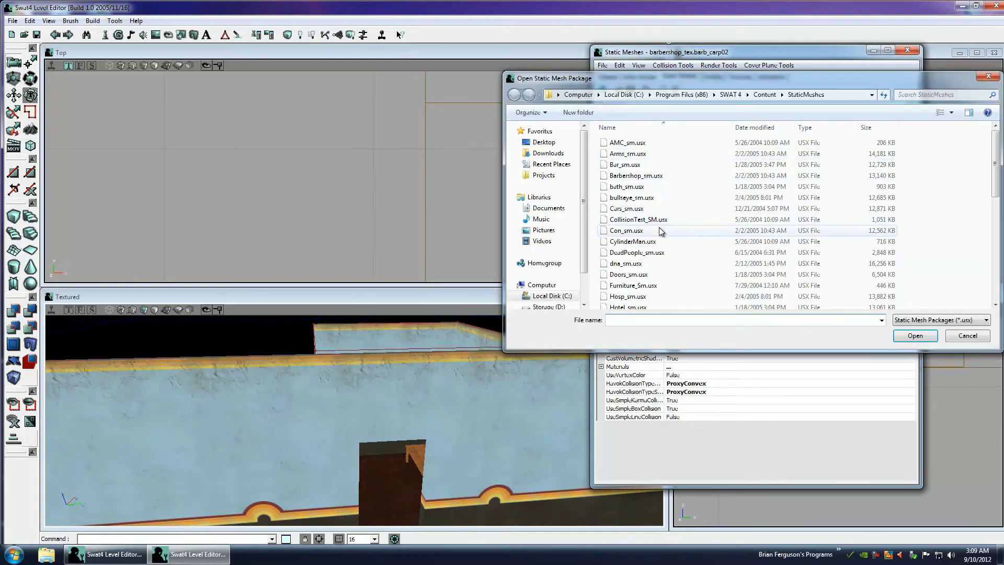
left_click(642, 285)
double_click(634, 274)
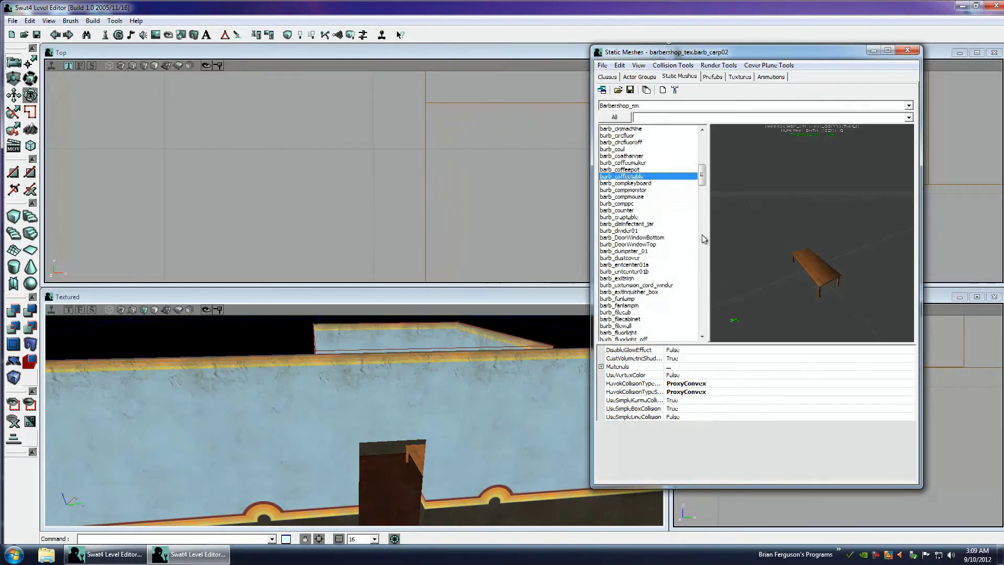
left_click_drag(702, 219, 704, 236)
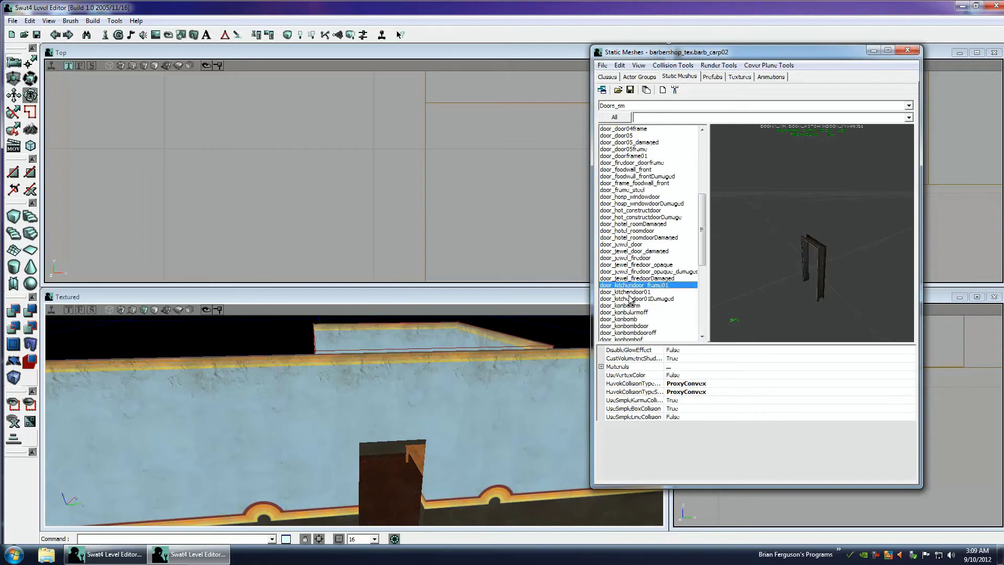
left_click(649, 292)
left_click(651, 286)
left_click_drag(701, 212, 702, 161)
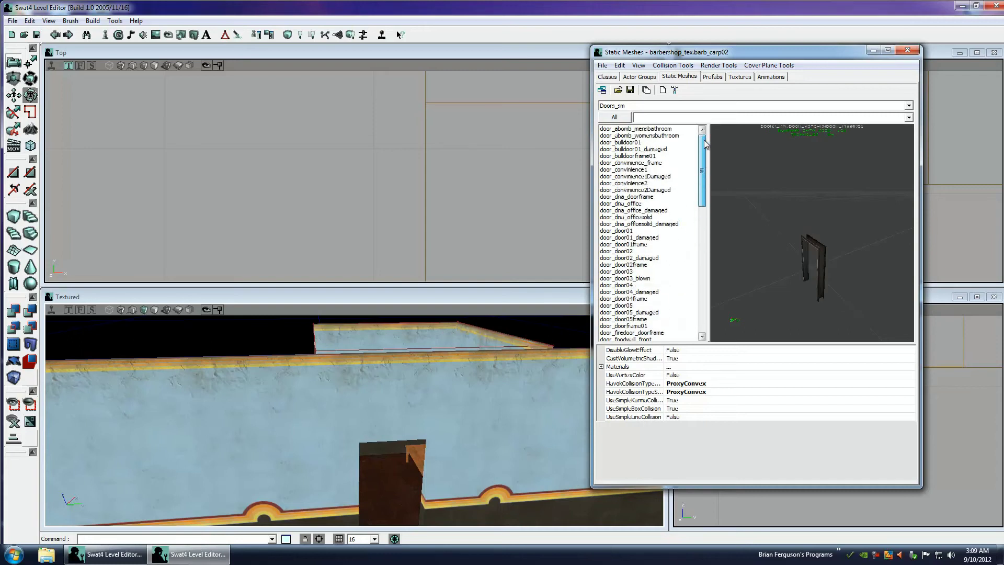
Add the door_kitchendoor_frame01 static mesh on the floor at the doorway between the two rooms
right_click_drag(419, 376, 416, 444)
right_click(396, 407)
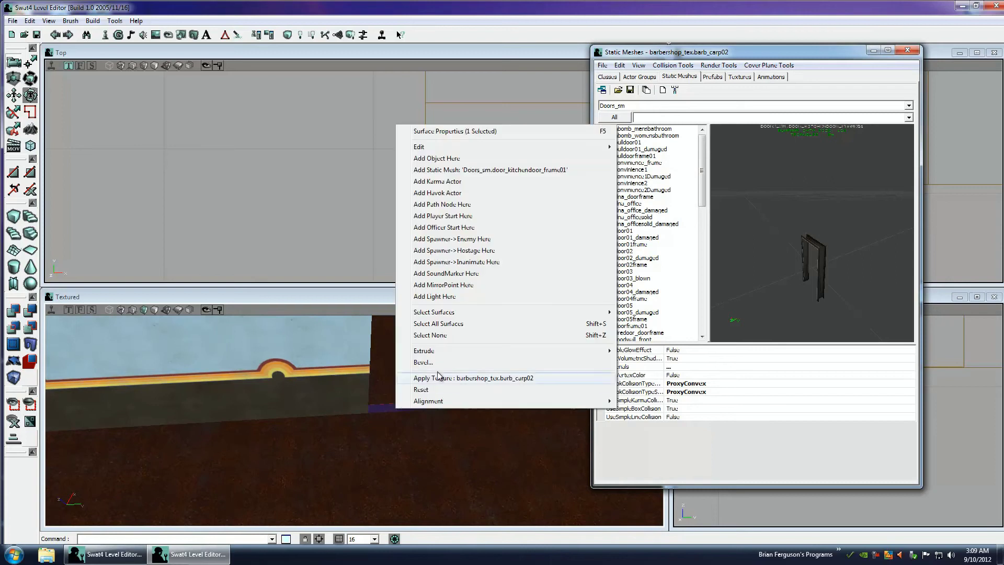
left_click(525, 171)
right_click_drag(352, 416, 353, 418)
left_click_drag(354, 419, 354, 419)
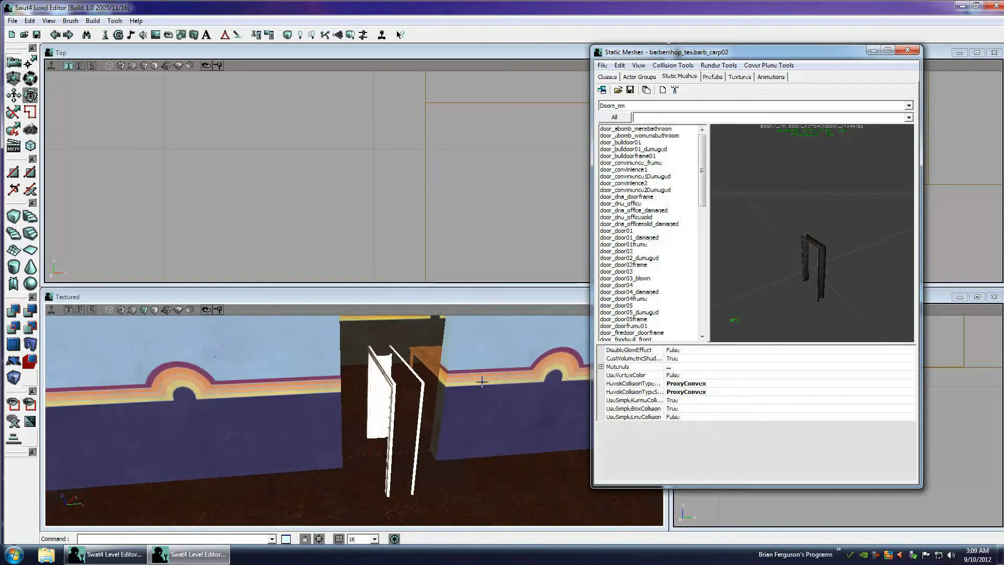
Rotate the door frame so that it faces squarely into the doorway opening, and return to camera movement mode
left_click(395, 385)
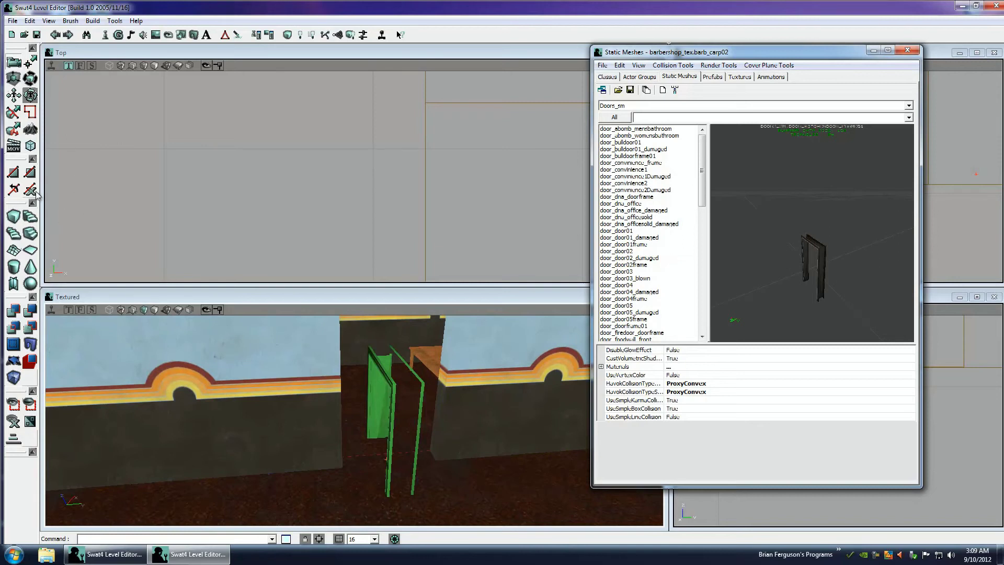
left_click(32, 81)
left_click_drag(411, 400, 377, 432, "ctrl")
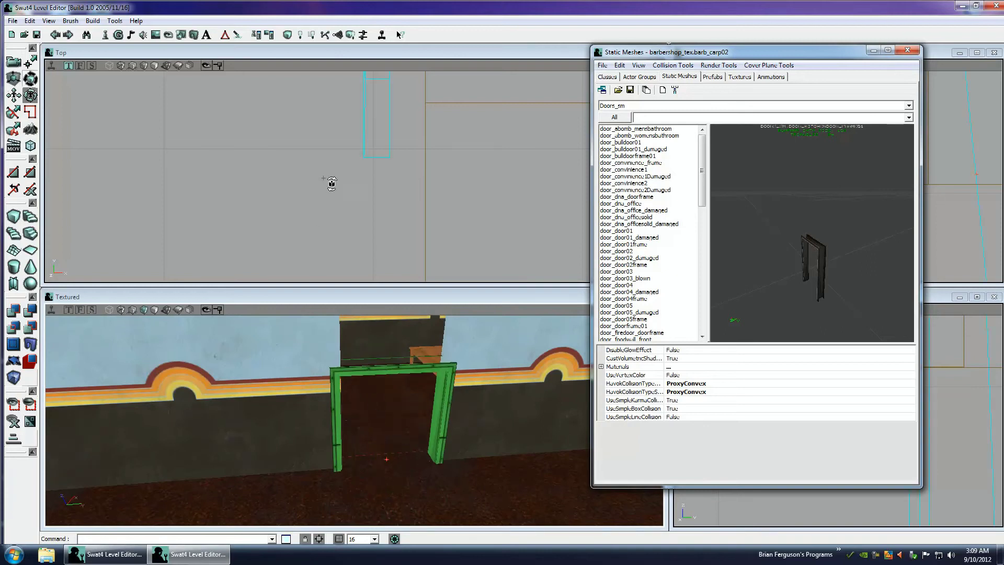
mouse_move(329, 190)
left_mouse_down()
mouse_move(353, 176)
mouse_move(329, 190)
left_mouse_up()
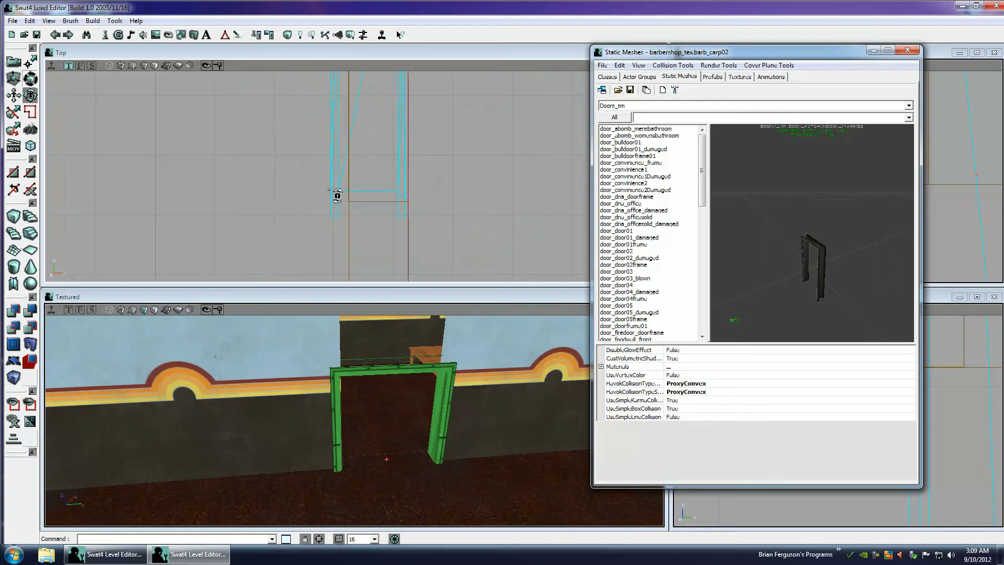
left_click(13, 63)
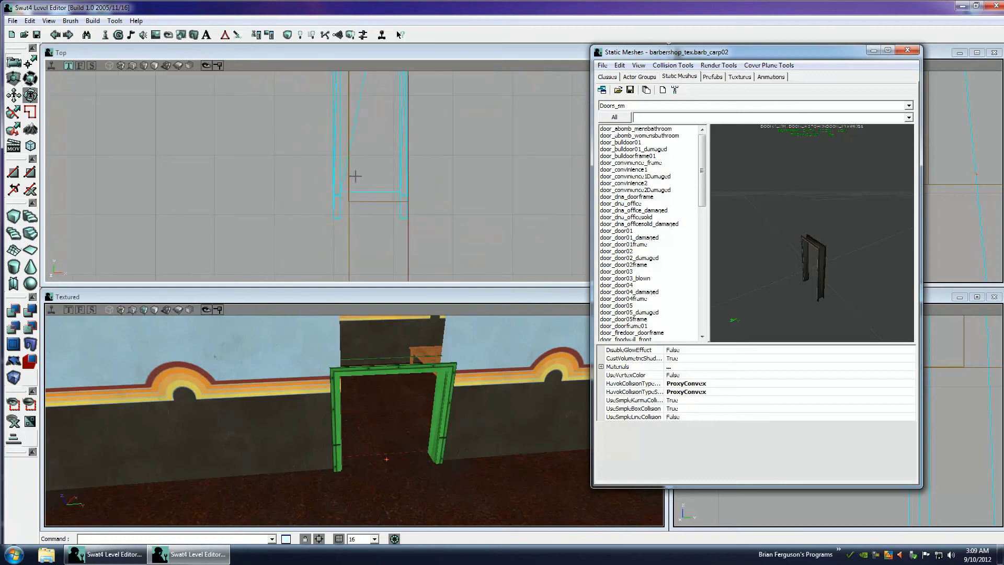
Move the door frame into line with the wall thickness so that it fits the doorway between the two rooms
left_click_drag(353, 177, 340, 207, "ctrl")
scroll(340, 207, "down", 5)
scroll(340, 208, "up", 3)
scroll(337, 214, "up", 1)
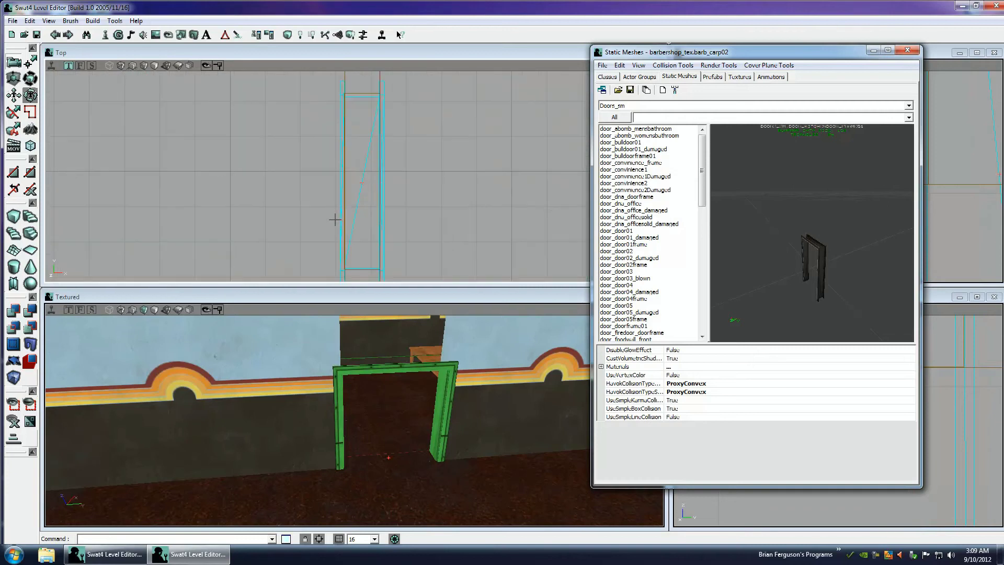
scroll(337, 231, "up", 4)
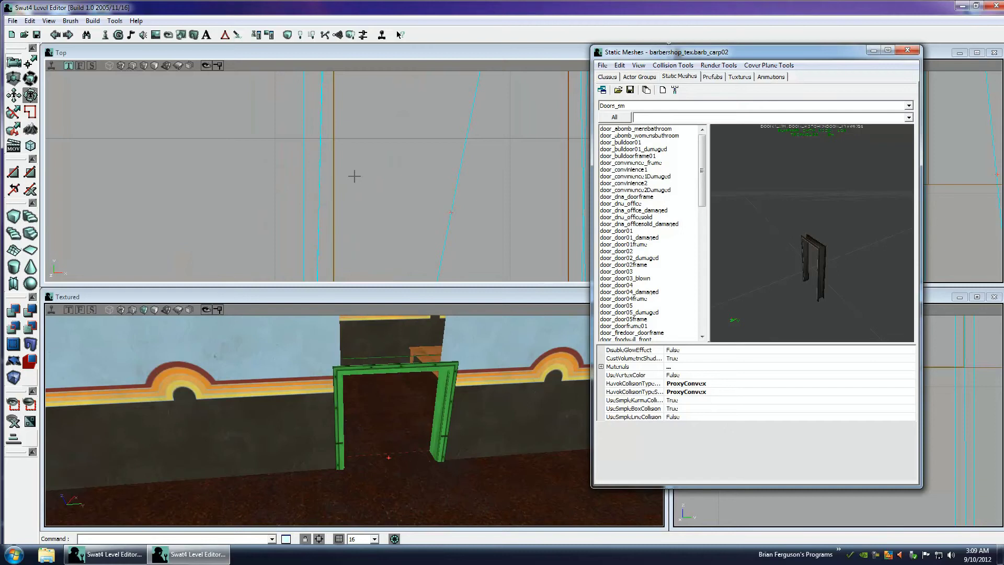
scroll(342, 232, "down", 3)
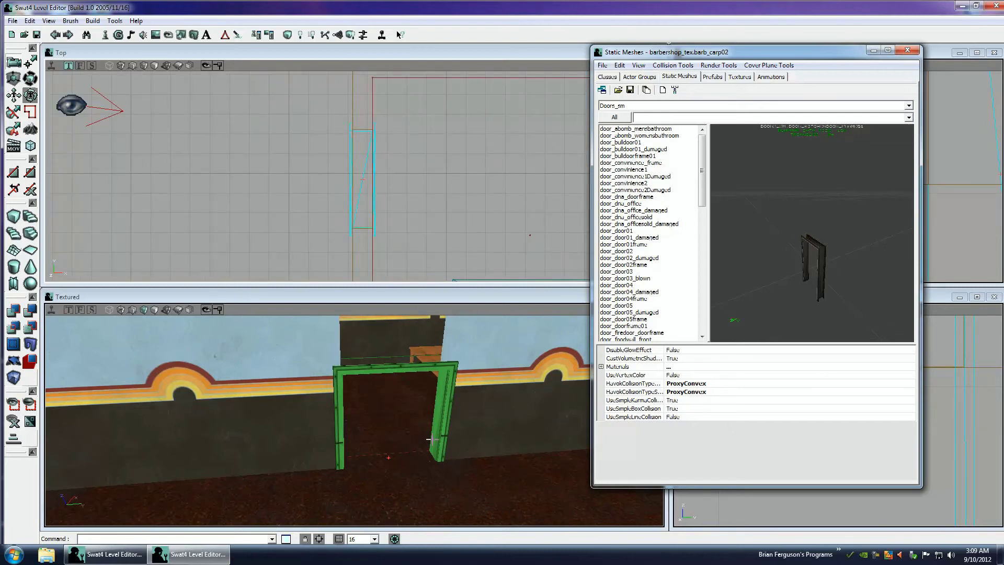
mouse_move(432, 439)
left_mouse_down("ctrl")
mouse_move(352, 419)
mouse_move(432, 443)
left_mouse_up("ctrl")
right_click_drag(432, 443, 351, 420, "ctrl")
left_click_drag(352, 420, 354, 421, "ctrl")
right_click_drag(354, 420, 354, 420)
left_click_drag(353, 419, 354, 416)
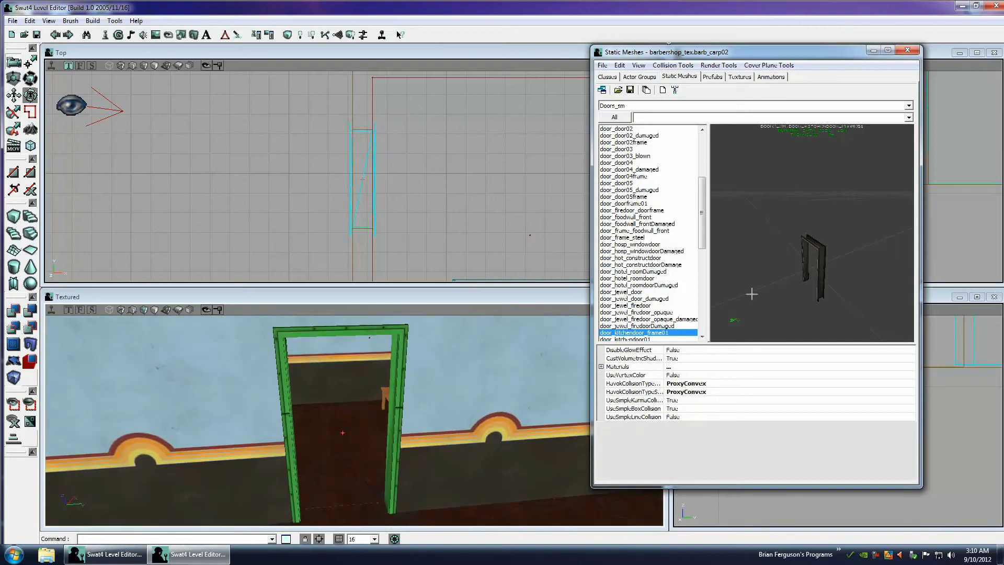
Select the SingleDoor actor class under NavigationPoint, Door and SwatDoor
left_click(607, 77)
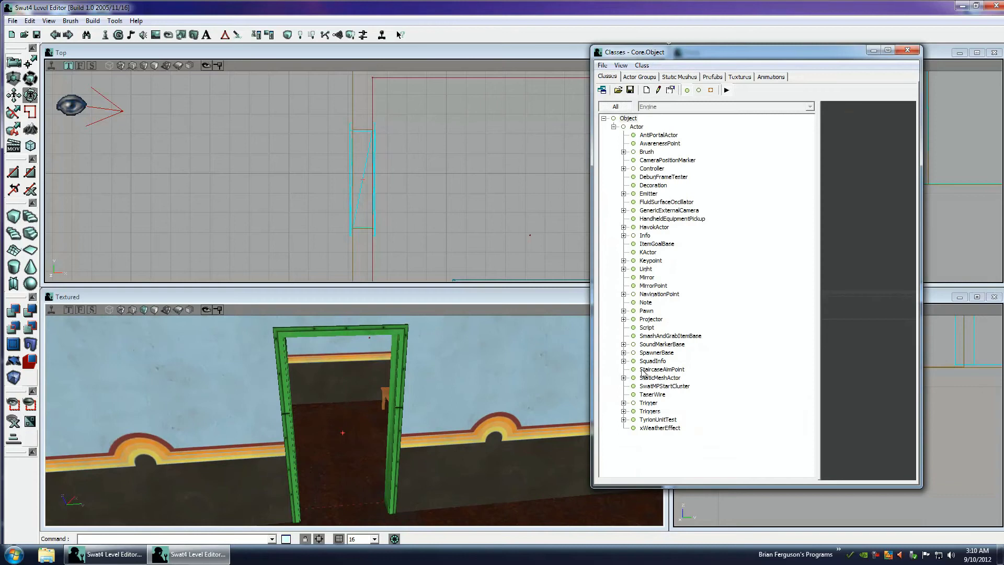
left_click(623, 294)
left_click(654, 302)
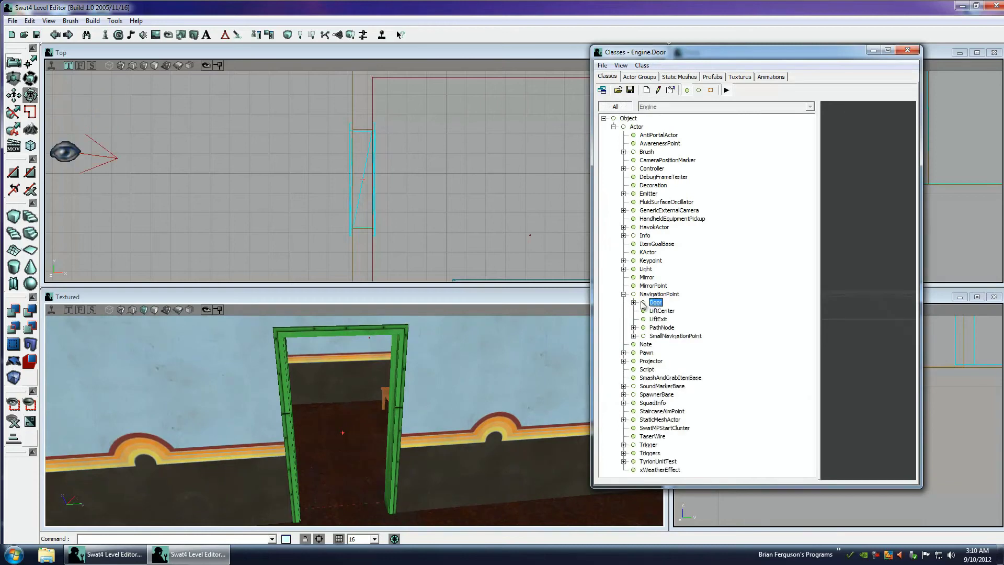
left_click(633, 302)
left_click(642, 311)
left_click(682, 327)
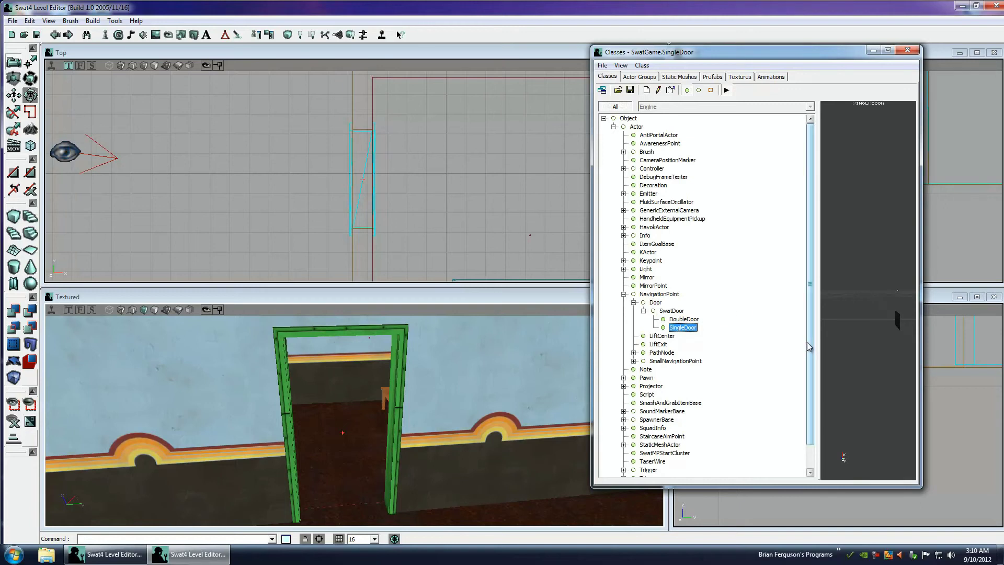
scroll(807, 341, "down", 1)
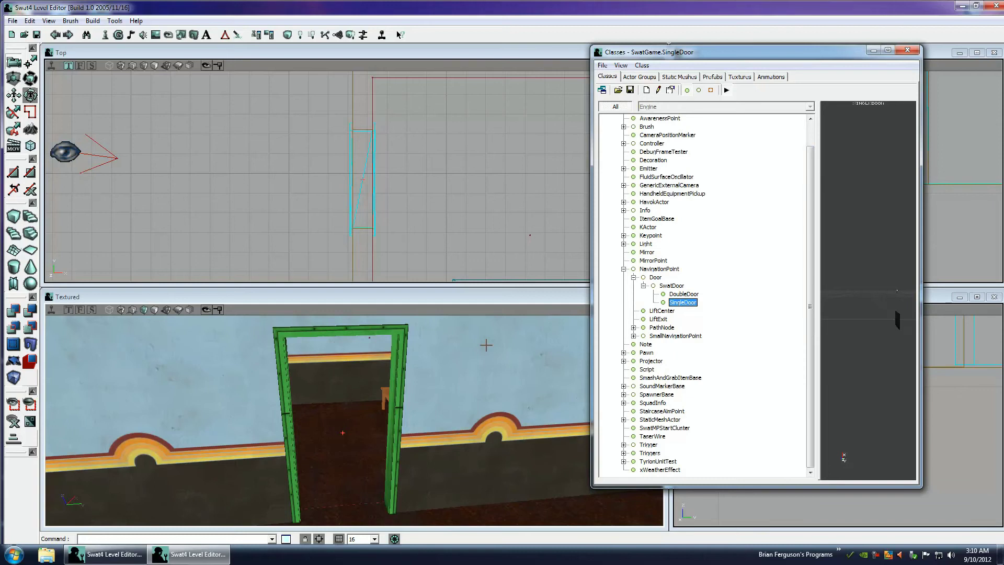
Add a SingleDoor actor on the floor inside the door frame
right_click_drag(486, 345, 359, 415)
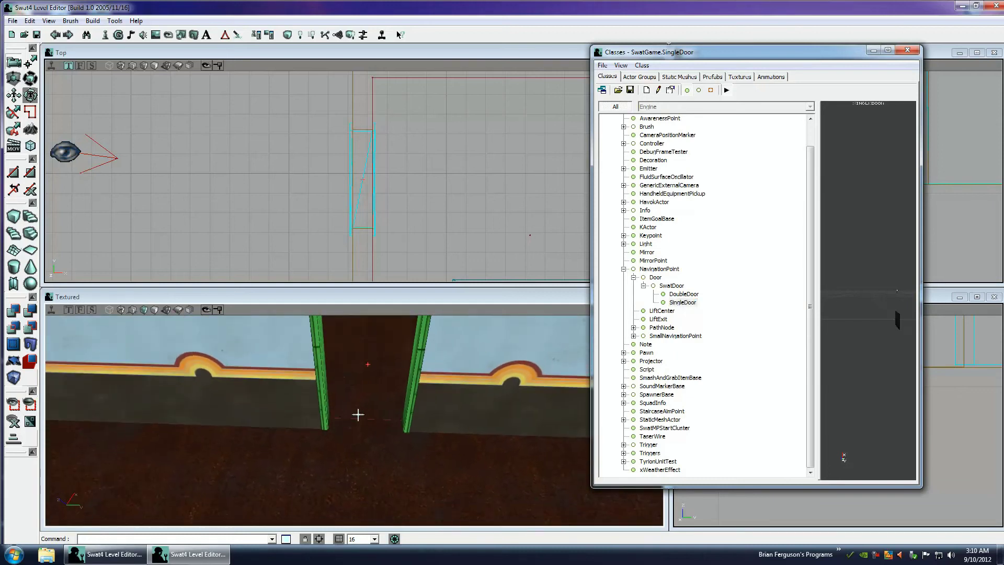
right_click(358, 424)
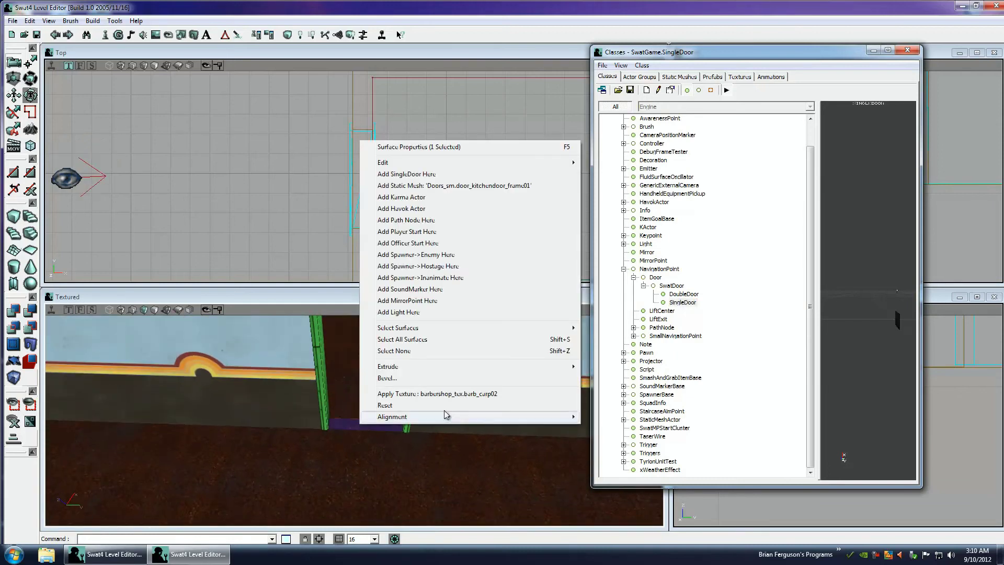
left_click(429, 174)
left_click(359, 358)
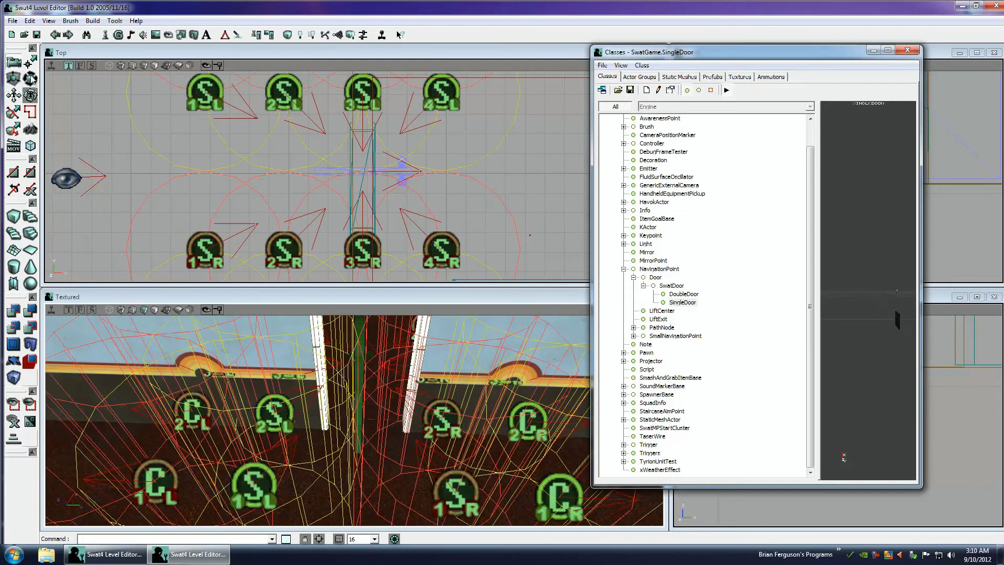
Place the pivot on the door, rotate the door a quarter turn to line up with its frame, and return to camera movement mode
left_click(33, 79)
right_click_drag(359, 323, 353, 346)
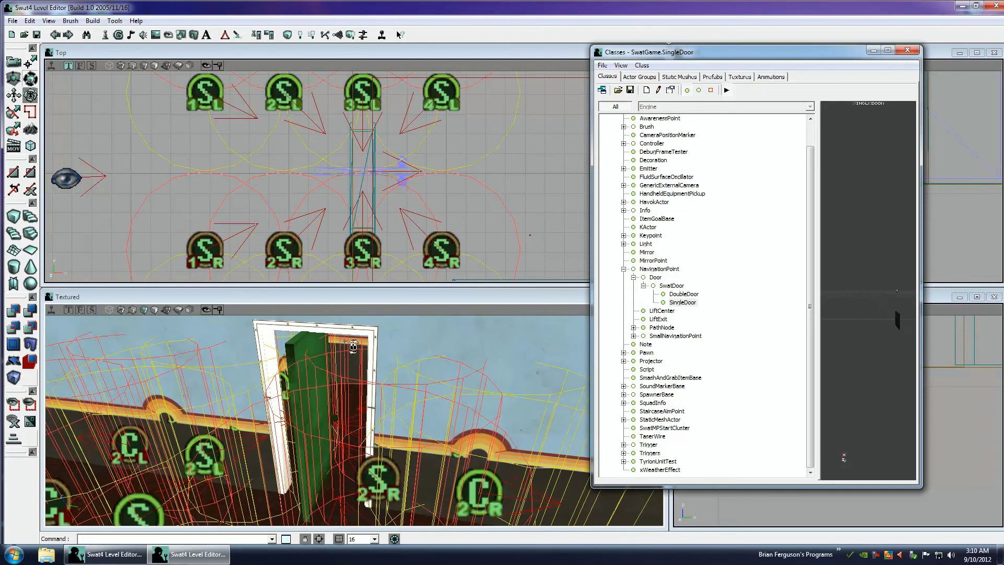
right_click(316, 410)
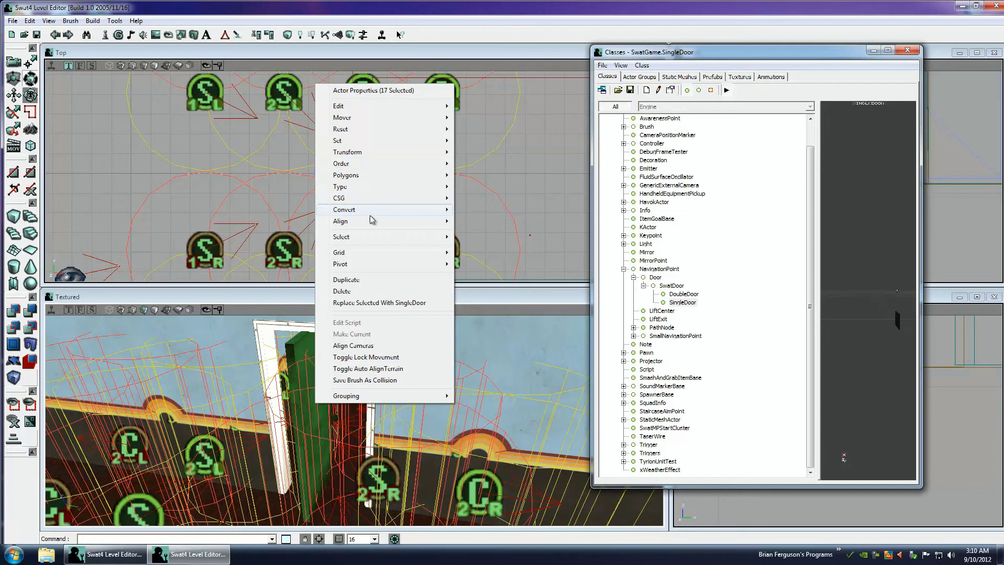
mouse_move(367, 268)
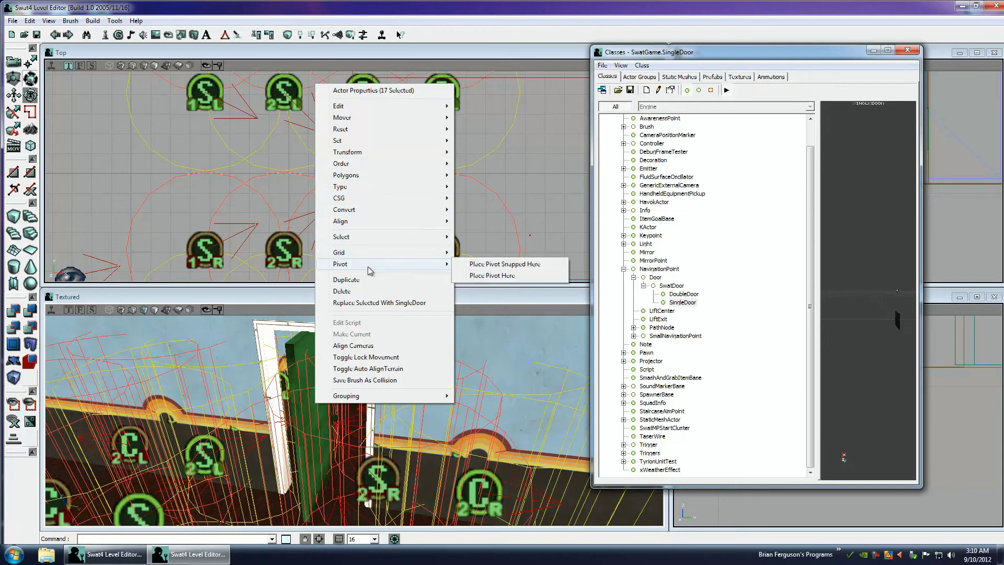
left_click(528, 274)
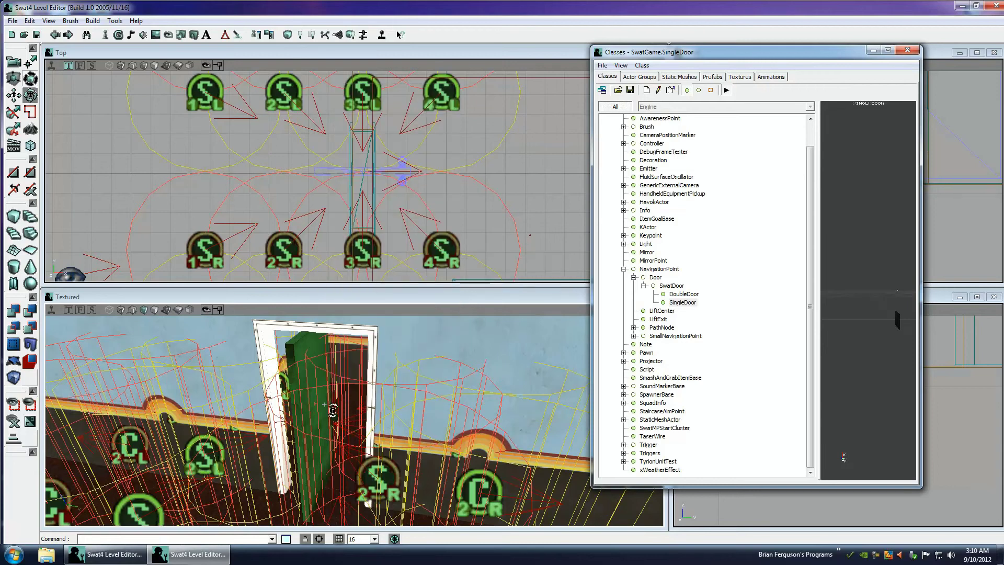
right_click_drag(355, 420, 386, 422, "ctrl")
left_click_drag(393, 427, 361, 425)
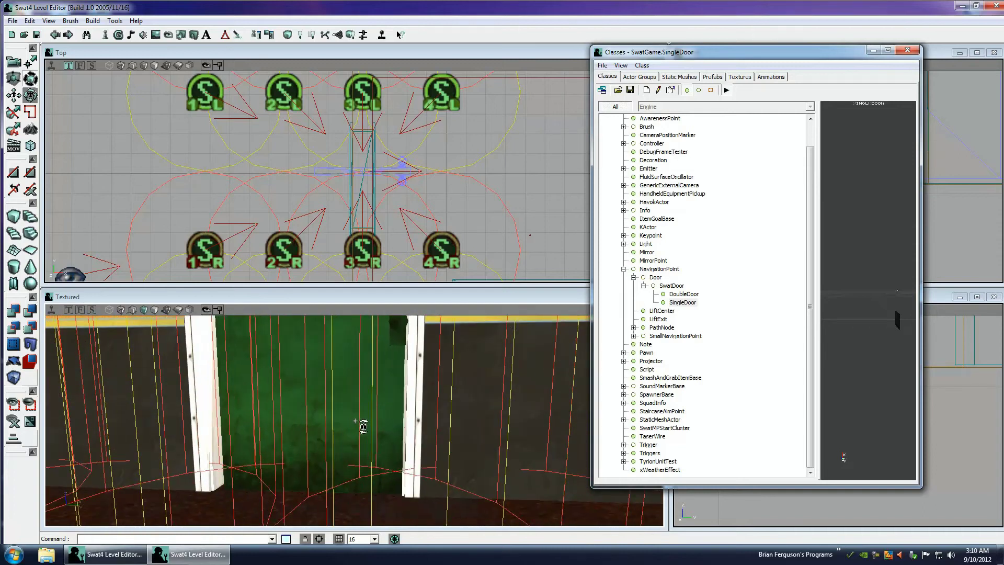
left_click(18, 61)
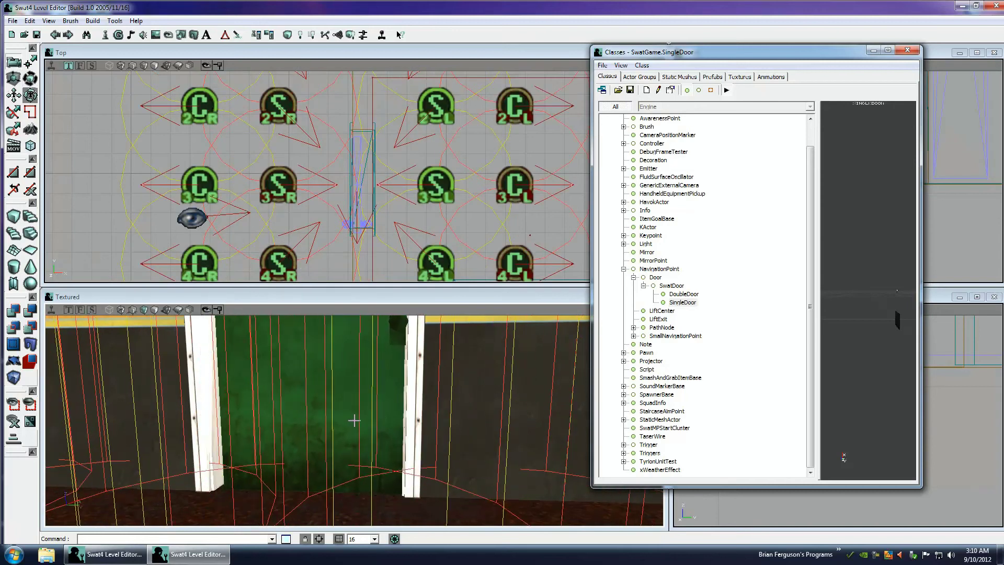
Shift the door so that it sits centred within the frame opening
right_click_drag(354, 420, 355, 420, "ctrl")
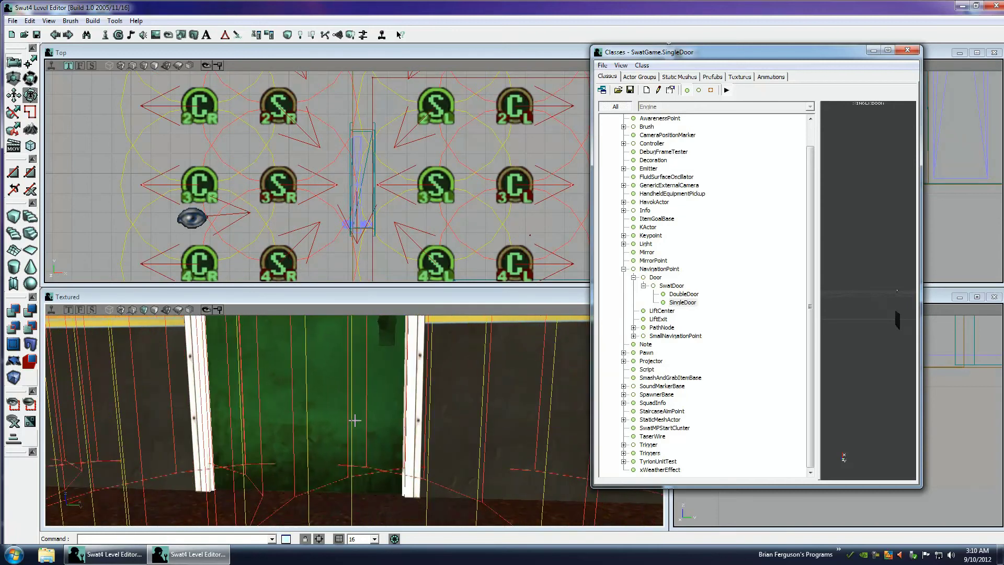
left_click_drag(354, 421, 352, 419)
scroll(398, 219, "up", 5)
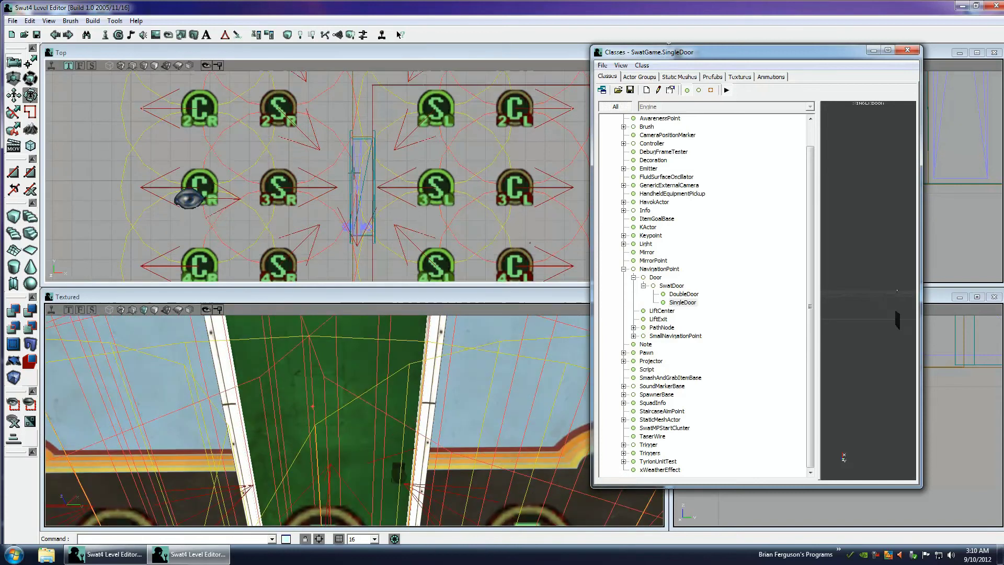
left_click_drag(385, 219, 353, 176, "ctrl")
right_click_drag(401, 481, 352, 423)
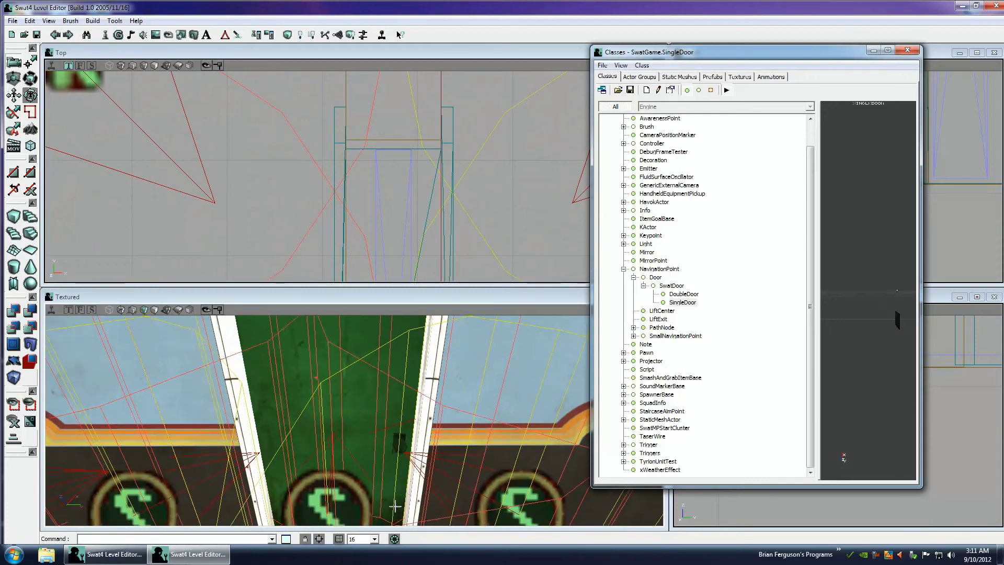
Open the door's properties, browse the Doors_sm meshes and select door_abomb_womensbathroom for the door
key("F4")
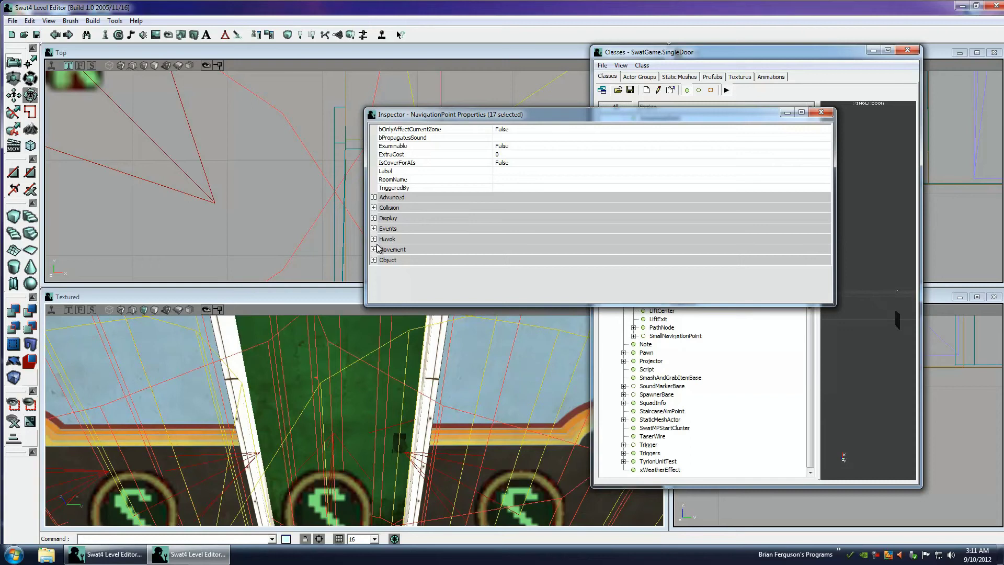
left_click(679, 76)
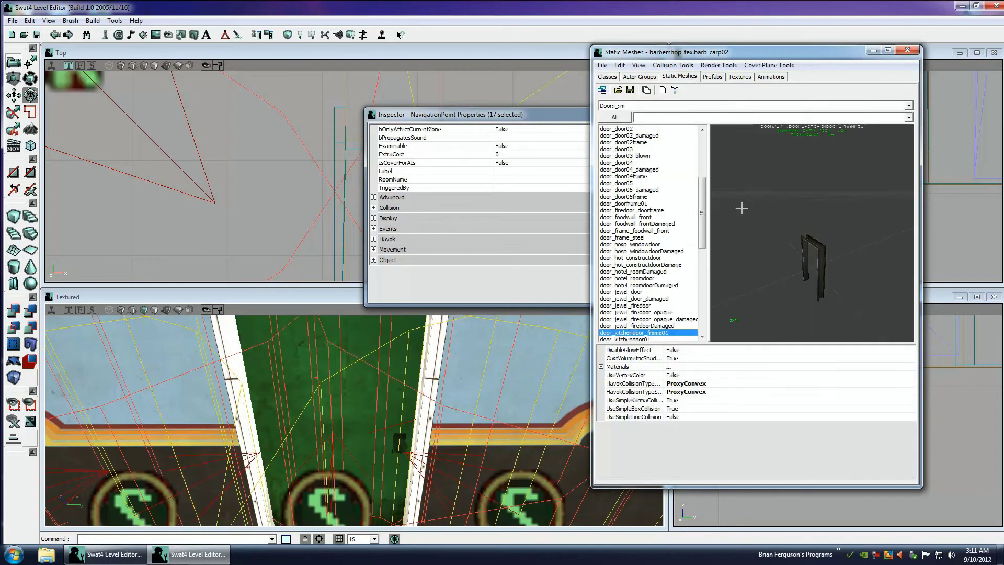
mouse_move(702, 211)
left_mouse_down()
mouse_move(698, 319)
mouse_move(700, 195)
left_mouse_up()
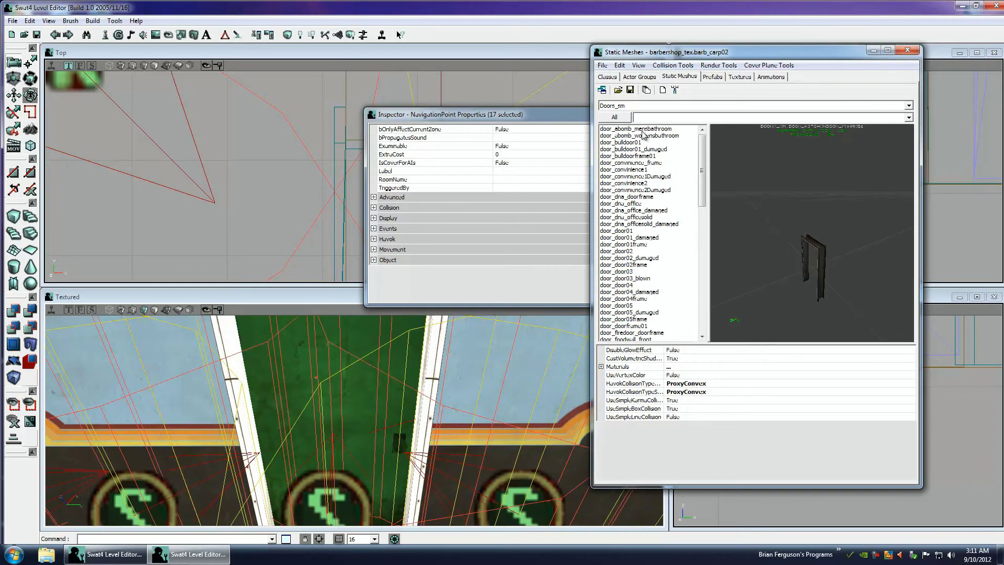
left_click(644, 135)
key("Down")
key("Down")
key("Down")
key("Down")
key("Down")
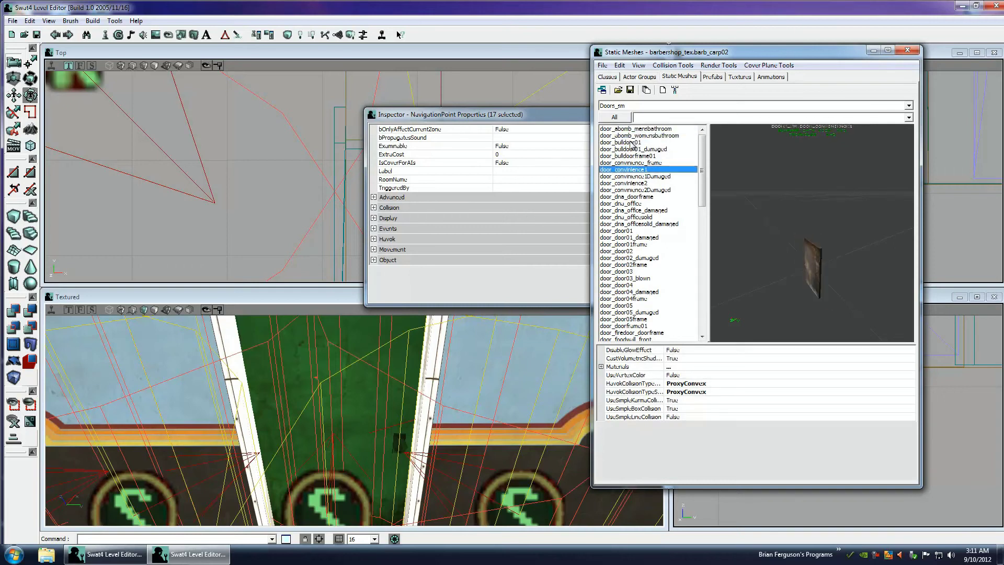
key("Down")
key("Down")
key("Up")
key("Up")
key("Up")
key("Up")
key("Up")
key("Up")
key("Up")
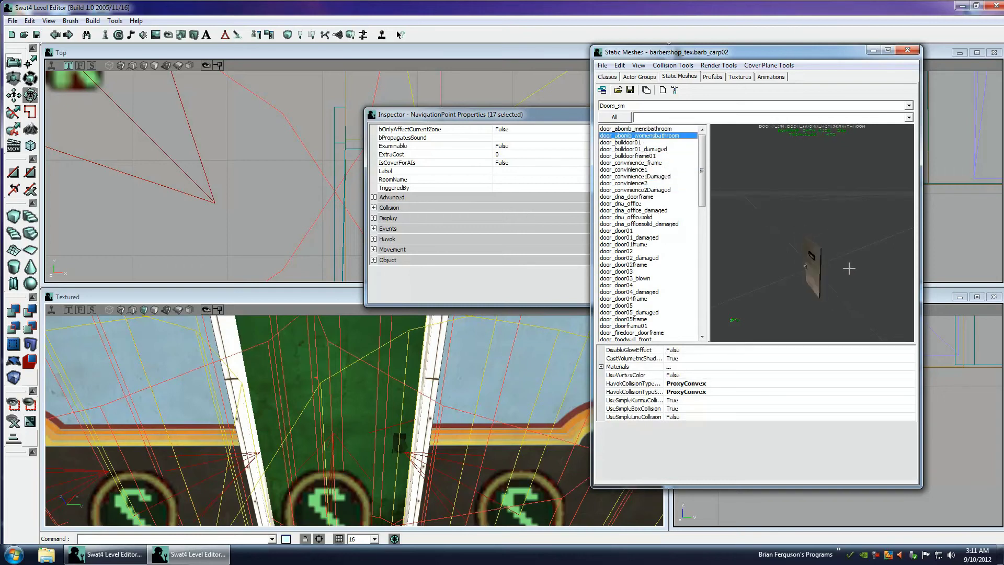
key("Up")
key("Down")
left_click_drag(852, 268, 811, 232)
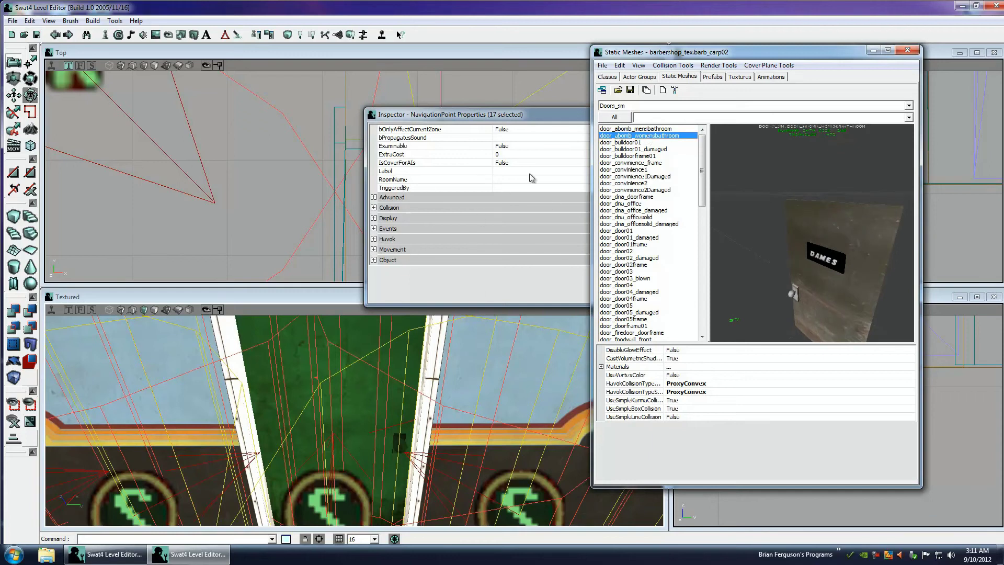
Set the door's StaticMesh display property to the selected door_abomb_womensbathroom mesh, and close the properties
left_click(373, 218)
scroll(826, 200, "down", 8)
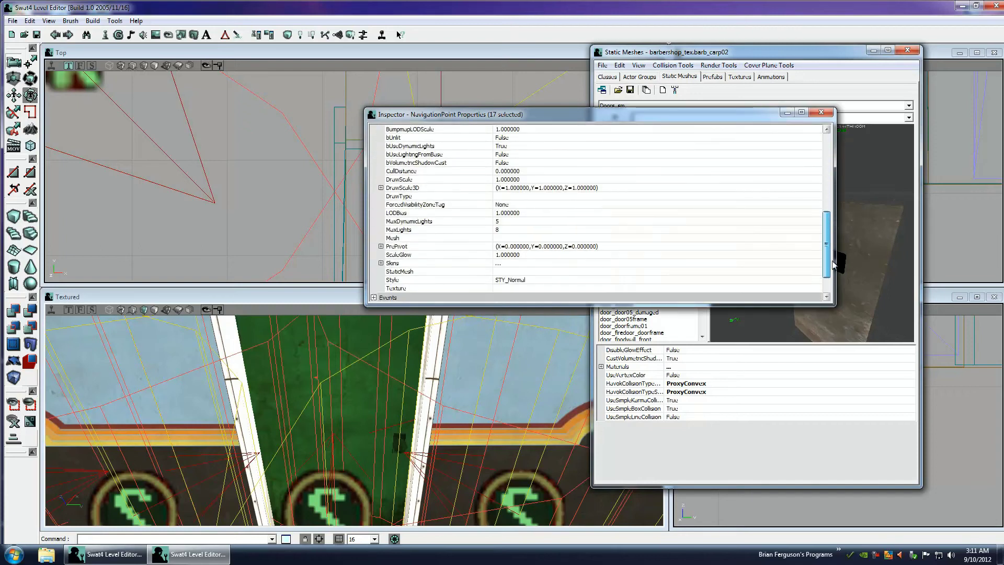
left_click(411, 237)
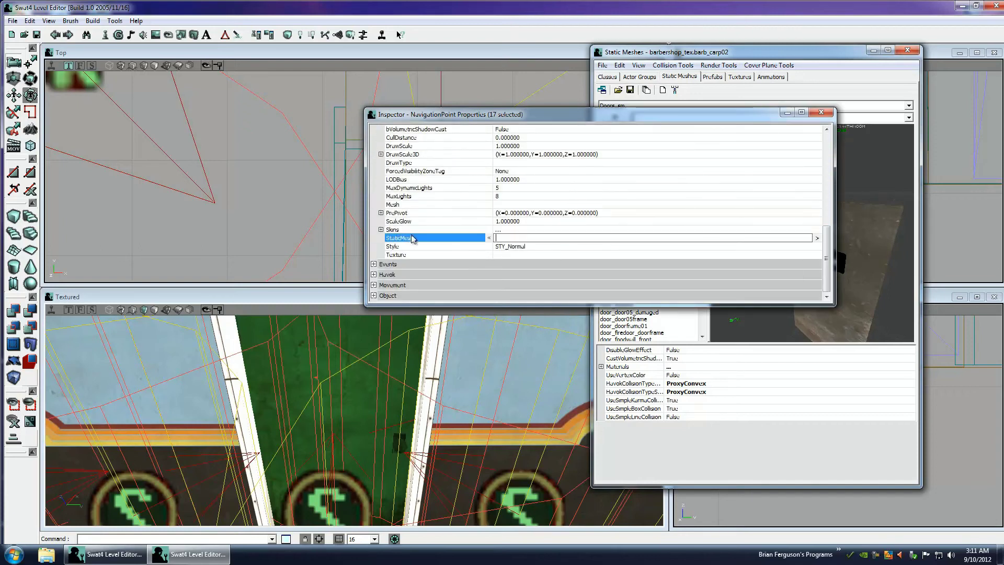
left_click(817, 238)
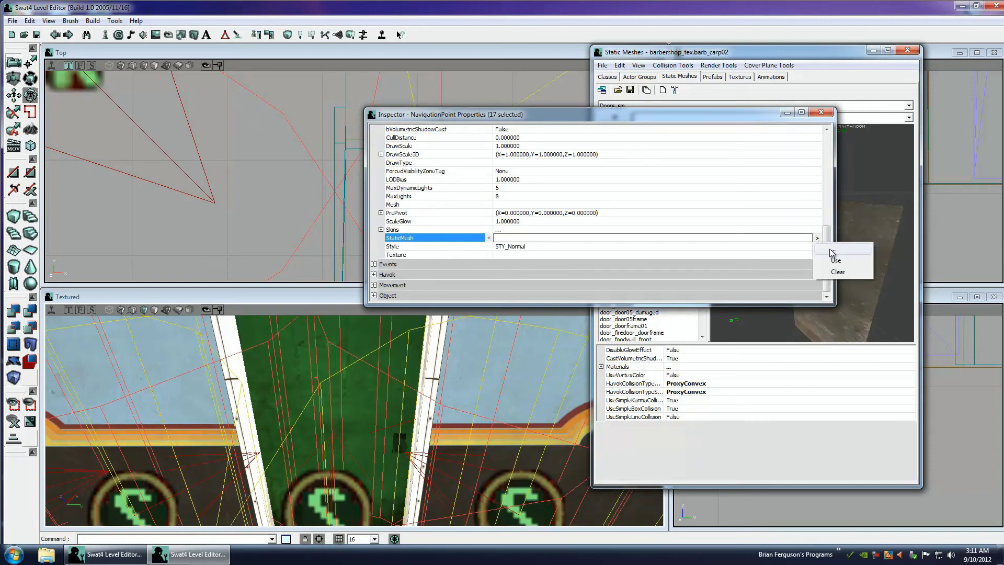
left_click(836, 261)
scroll(354, 421, "down", 3)
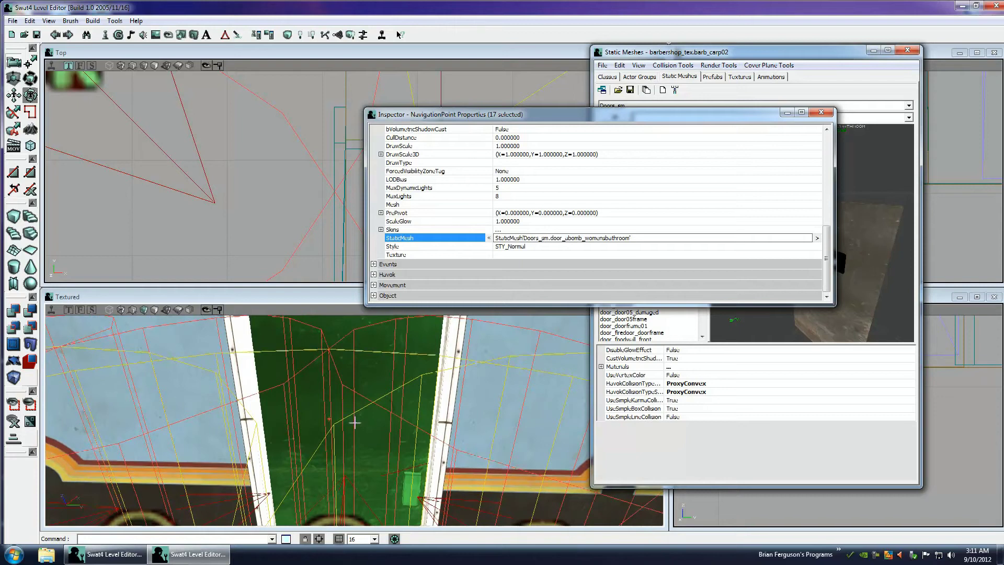
mouse_move(354, 422)
left_mouse_down()
mouse_move(322, 418)
mouse_move(354, 420)
left_mouse_up()
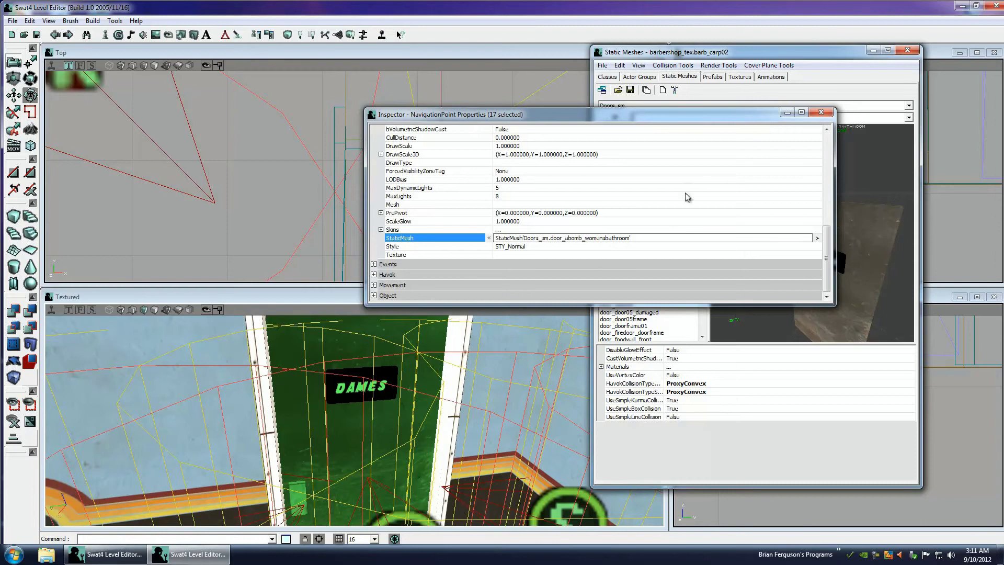
left_click(822, 114)
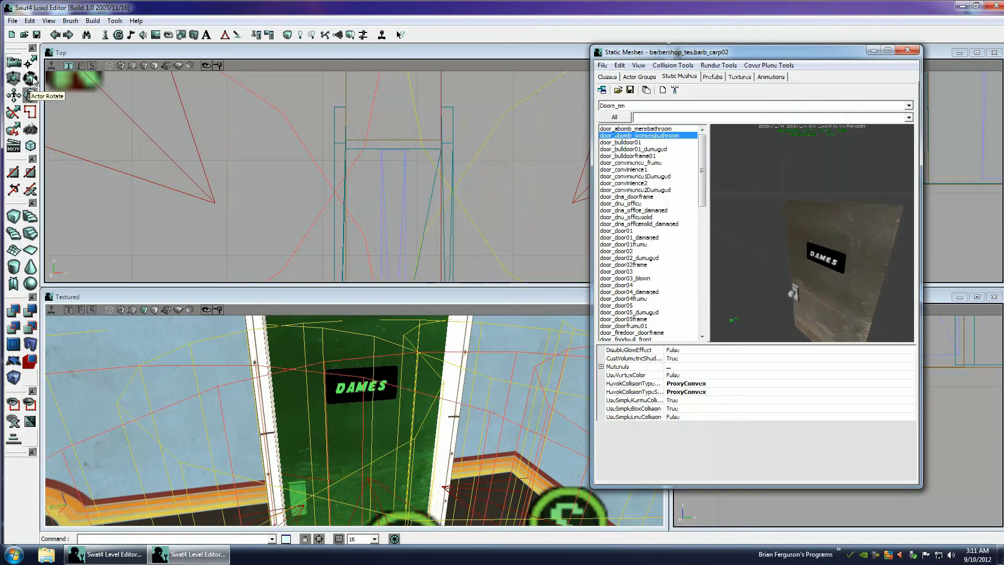
Rotate the door half a turn so that it faces the opposite way within its frame, and deselect it
right_click_drag(397, 383, 387, 462, "ctrl")
left_click_drag(395, 467, 364, 426)
right_click_drag(401, 392, 362, 297)
left_click_drag(369, 233, 354, 176)
scroll(362, 181, "down", 3)
left_click(11, 63)
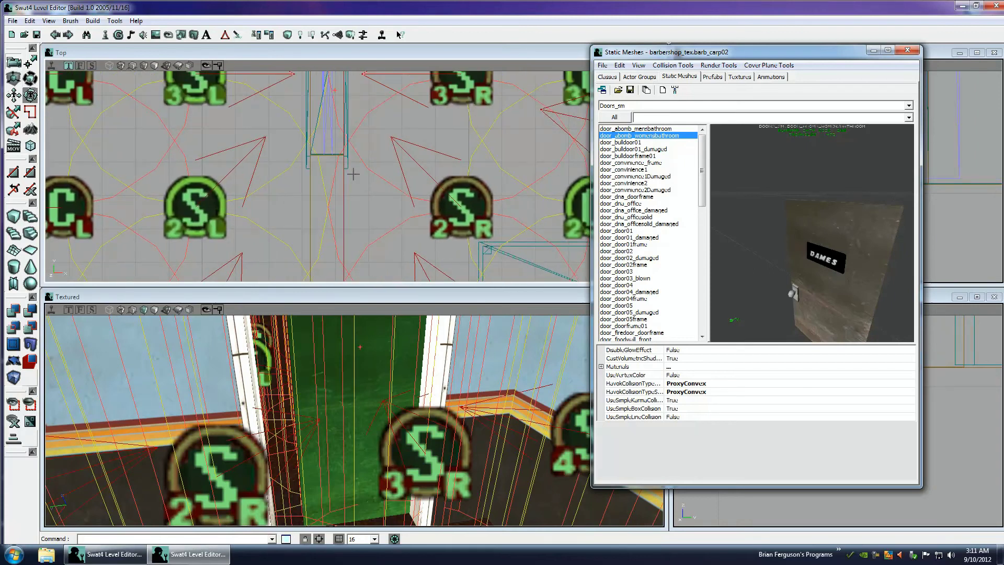
left_click(340, 187)
left_click_drag(349, 417, 352, 419)
mouse_move(352, 419)
right_mouse_down()
mouse_move(236, 418)
mouse_move(353, 420)
right_mouse_up()
left_click_drag(424, 204, 353, 176)
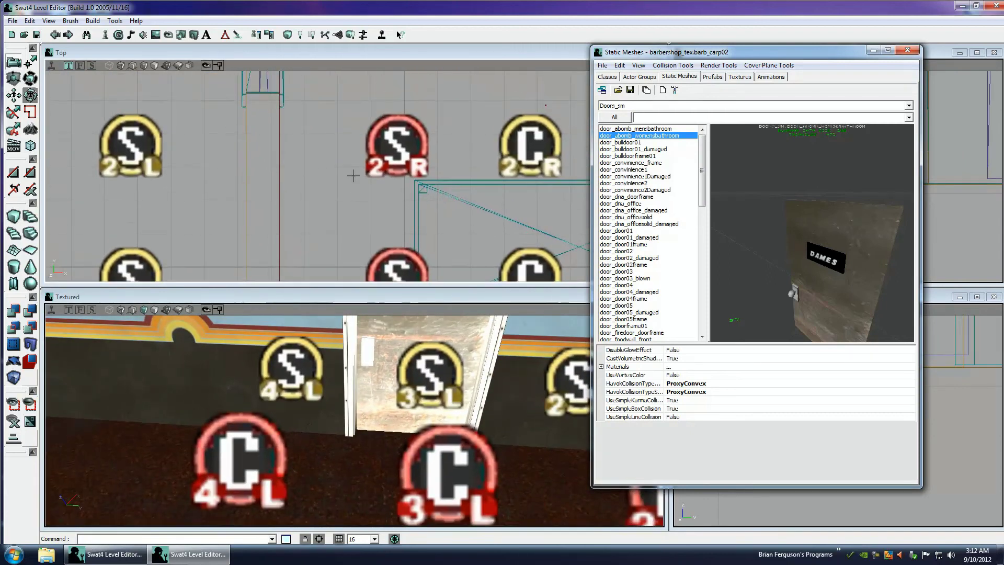
right_click_drag(354, 420, 354, 419)
left_click_drag(353, 418, 354, 424)
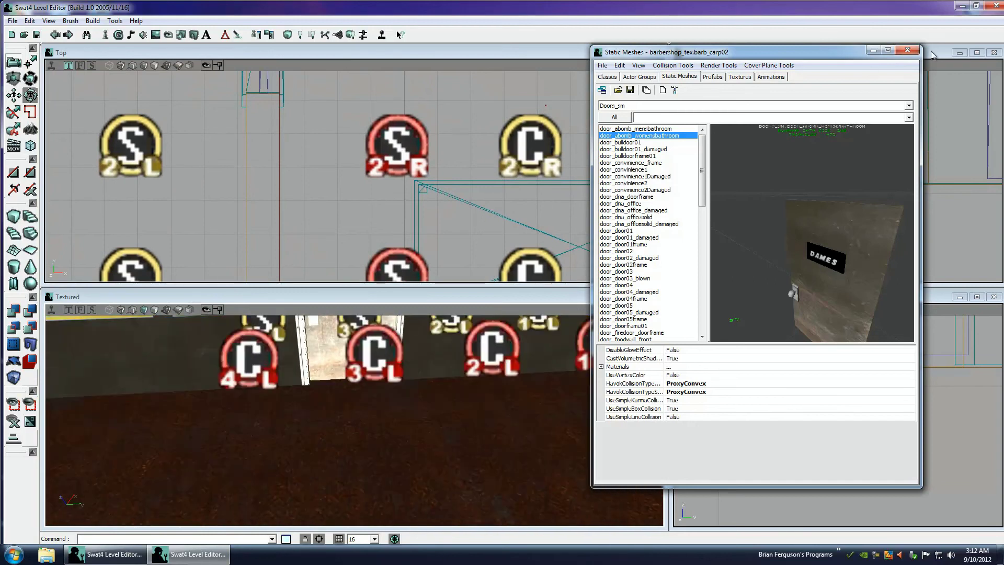
Close the mesh browser and maximize the Textured viewport to check the Dames door in its frame
left_click(907, 50)
left_click(644, 297)
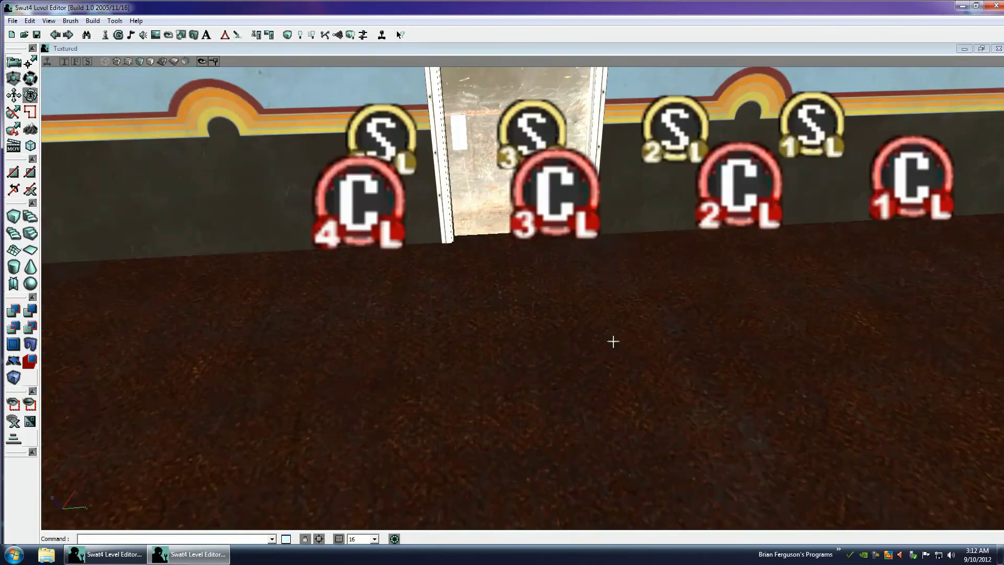
right_click_drag(613, 341, 529, 294)
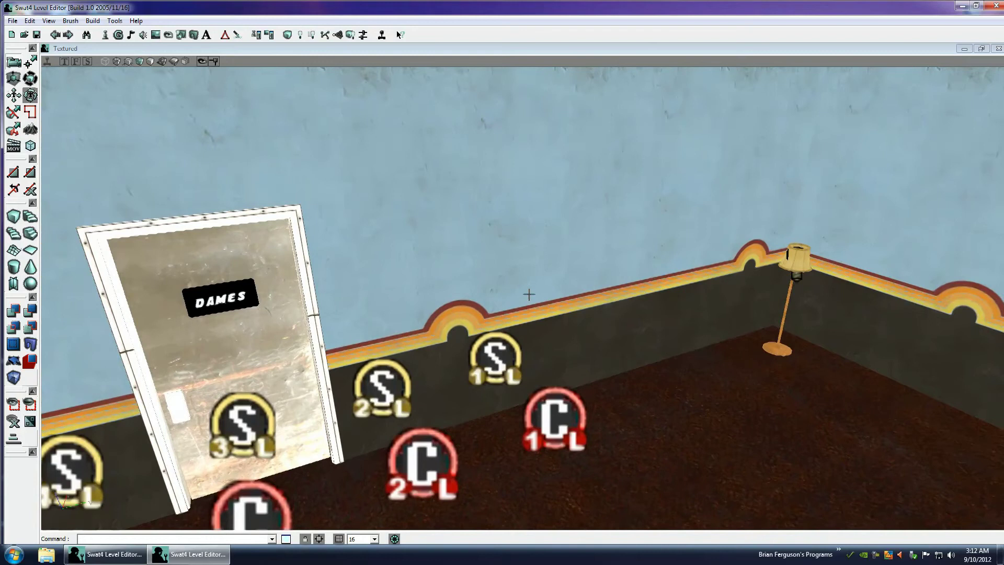
left_click_drag(529, 294, 524, 298)
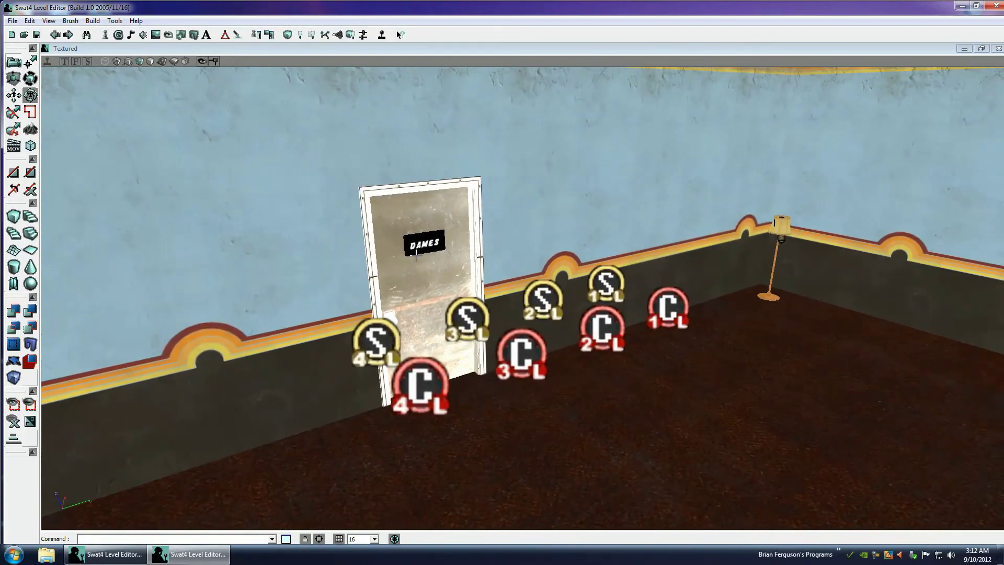
Select the grouped door and unlock the SingleDoor1 actor group so that its points can be moved separately
left_click(480, 320)
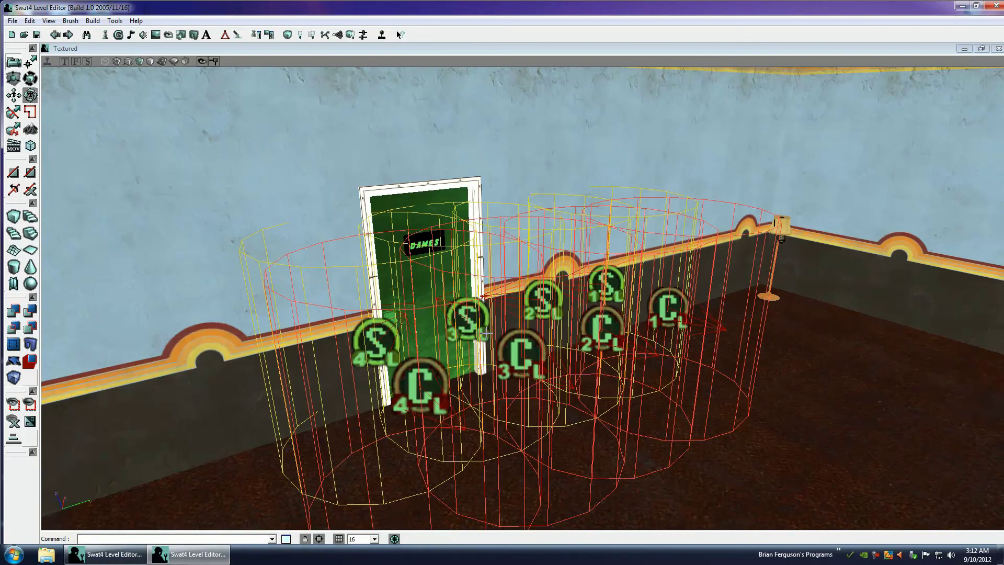
left_click_drag(544, 340, 523, 299)
left_click_drag(619, 368, 602, 284)
right_click(432, 271)
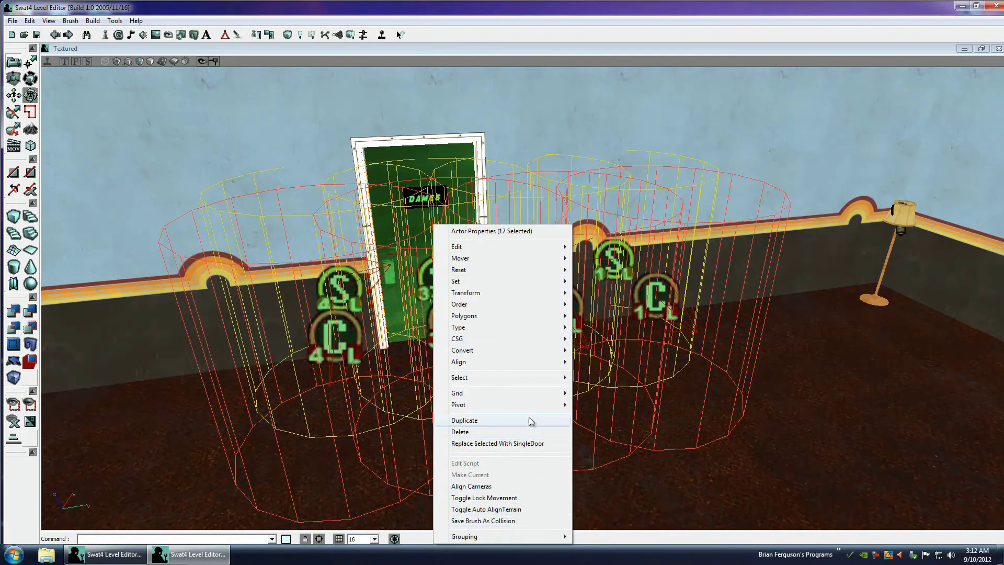
left_click(119, 35)
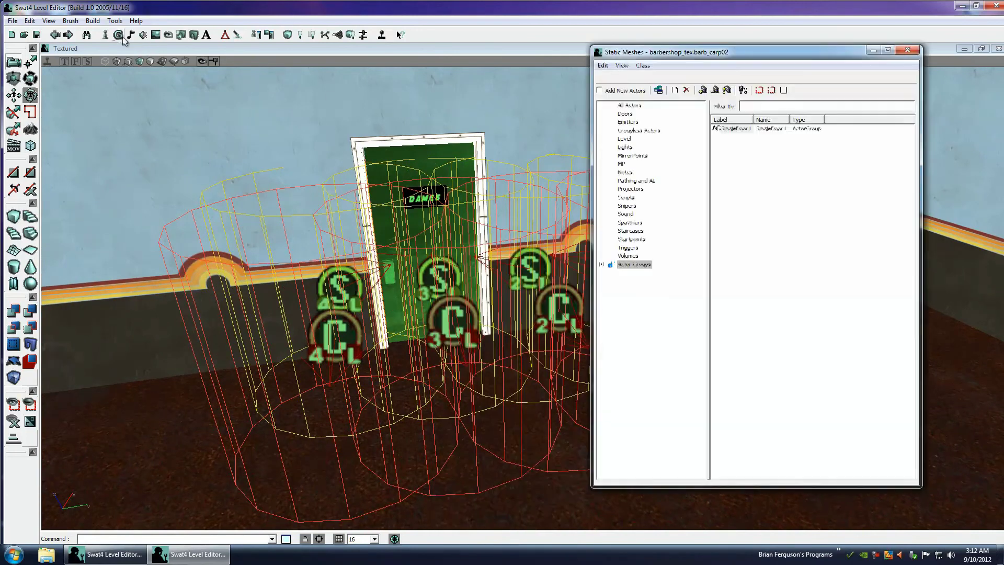
left_click(602, 264)
left_click(650, 274)
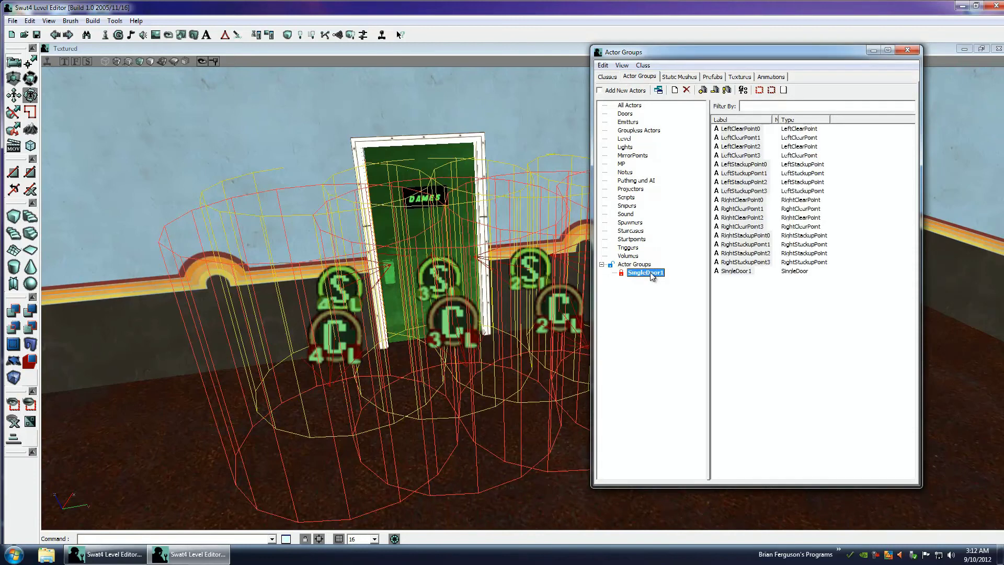
right_click(652, 276)
left_click(680, 285)
left_click(902, 50)
Move left clear point 1 away from the door, far out into the room beyond the folding screen
mouse_move(556, 373)
right_mouse_down()
mouse_move(524, 296)
mouse_move(634, 394)
right_mouse_up()
left_click(634, 394)
left_click(554, 310)
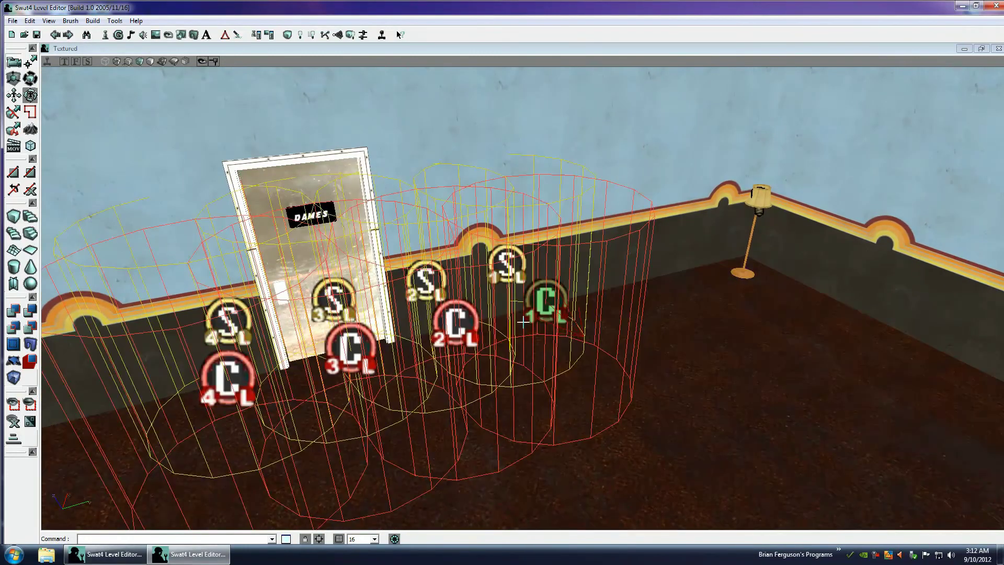
left_click_drag(552, 299, 524, 298, "ctrl")
right_click_drag(524, 298, 441, 289)
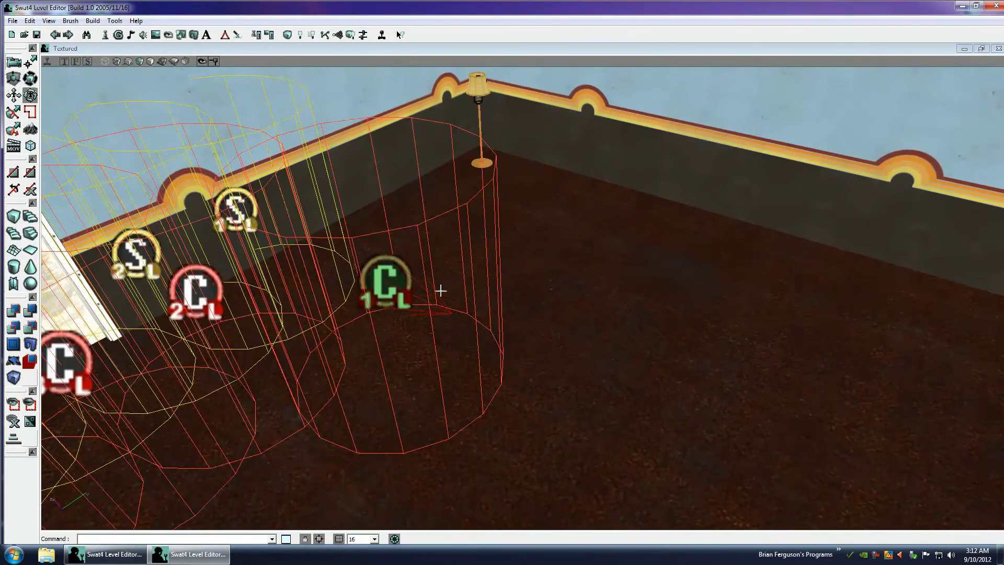
left_click_drag(441, 289, 524, 298, "ctrl")
mouse_move(524, 298)
right_mouse_down()
mouse_move(556, 298)
mouse_move(523, 298)
mouse_move(531, 298)
right_mouse_up()
left_click_drag(531, 298, 521, 298, "ctrl")
right_click_drag(522, 298, 523, 298)
left_click_drag(522, 298, 523, 298, "ctrl")
mouse_move(522, 298)
right_mouse_down("ctrl")
mouse_move(447, 290)
mouse_move(537, 278)
right_mouse_up("ctrl")
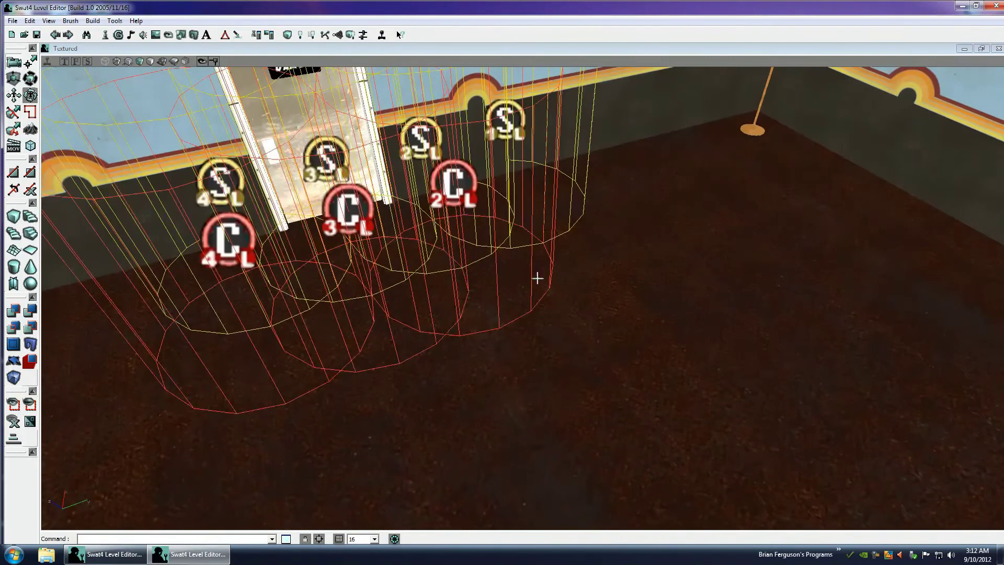
Spread left clear points 2, 3 and 4 out from the door, with point 4 in the far corner of the door wall
left_click(465, 190)
right_click_drag(473, 188, 523, 298, "ctrl")
left_click_drag(523, 298, 524, 296, "ctrl")
left_click(349, 211)
right_click_drag(349, 210, 523, 298)
left_click_drag(523, 298, 519, 303, "ctrl")
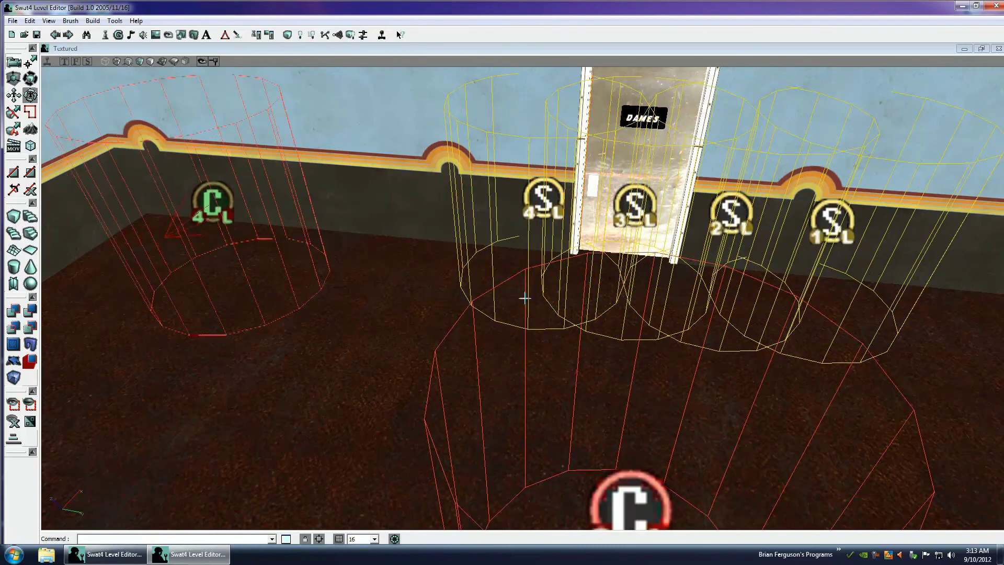
Shift left clear point 3 farther from the door into the open floor on the side opposite the folding screen
right_click_drag(633, 255, 524, 298)
left_click_drag(524, 298, 525, 301)
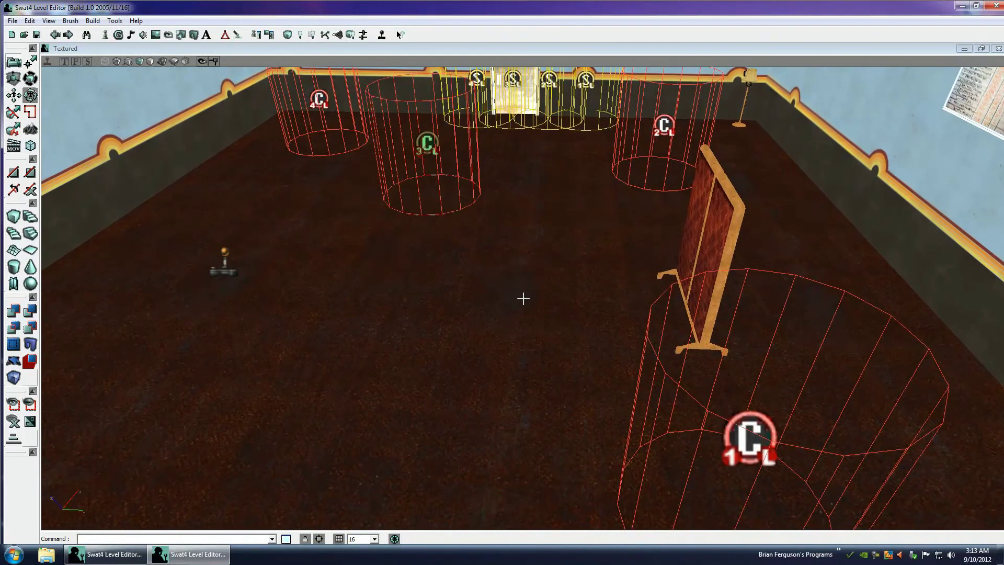
left_click_drag(522, 300, 525, 298, "ctrl")
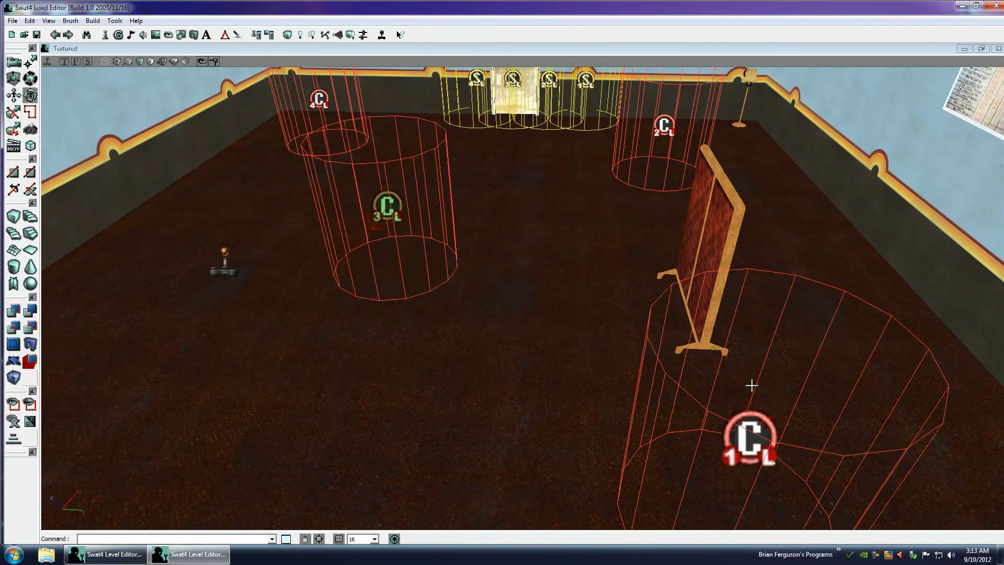
left_click_drag(629, 451, 523, 298)
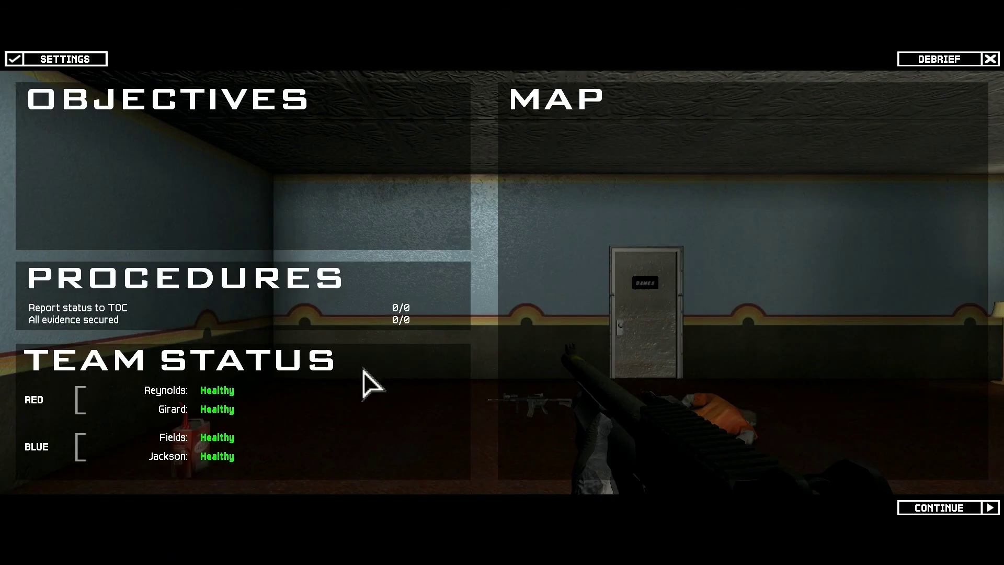
Switch to SWAT 4 to playtest the level, leave the mission status screen and order the team to deploy a flashbang
key("Escape")
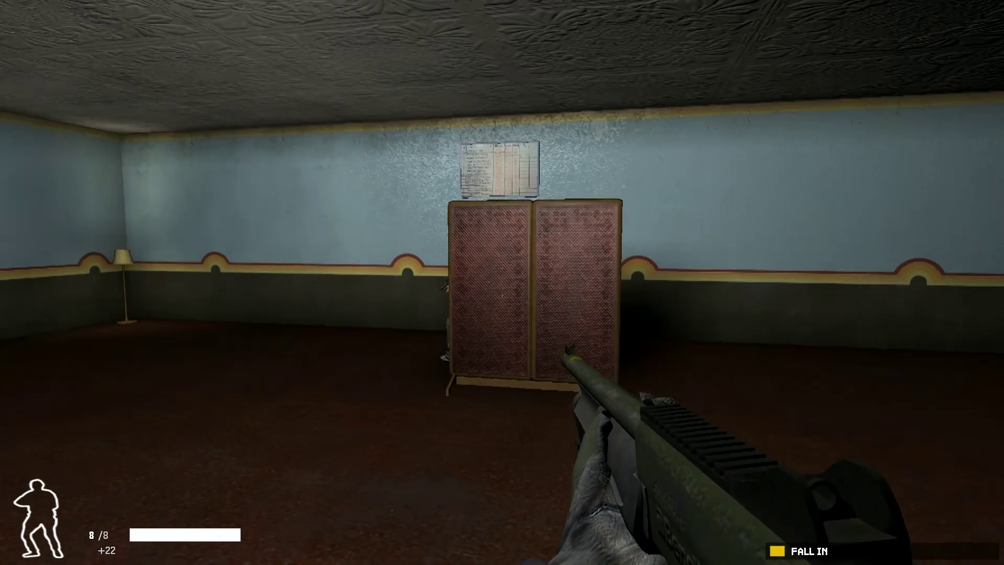
key("w")
right_click(501, 283)
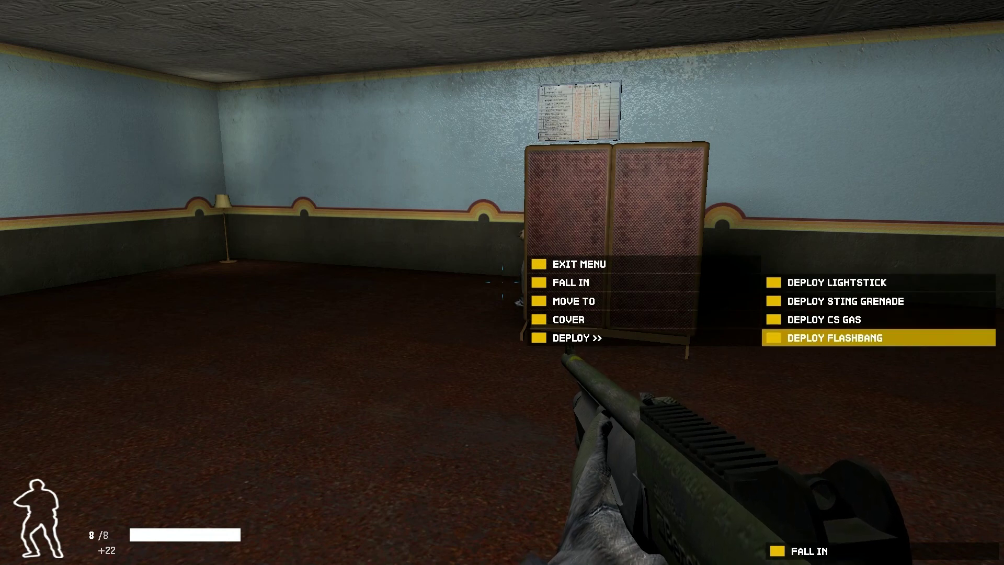
left_click(878, 337)
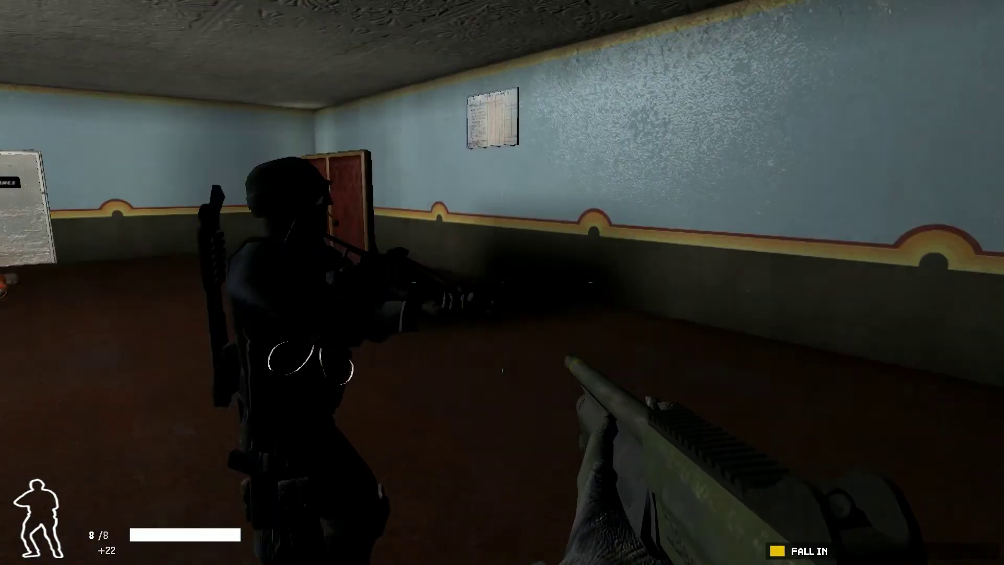
Test the weapon in the large room, approach the Dames door and order the officers to open, bang and clear
left_click(502, 282)
left_click(502, 282)
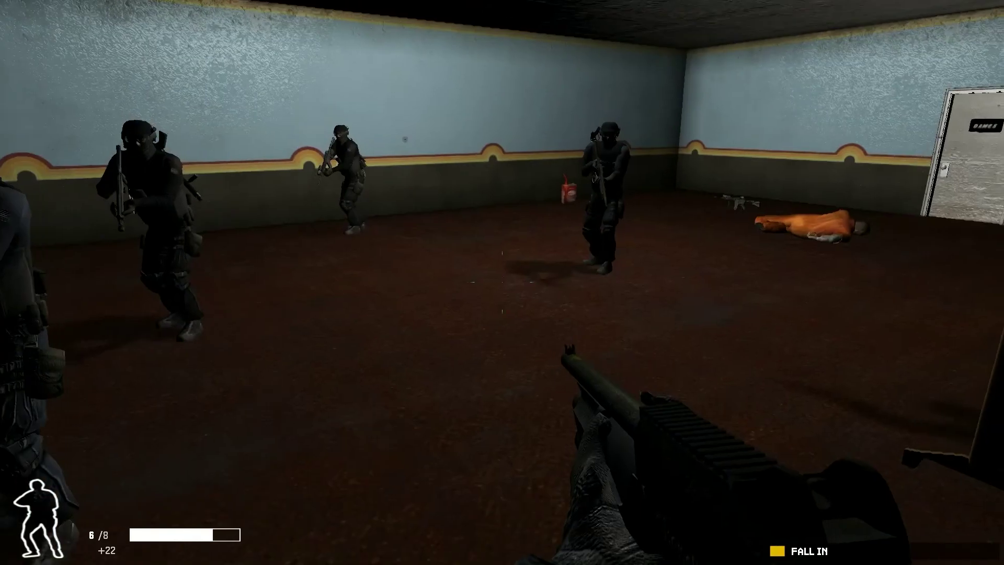
key("w")
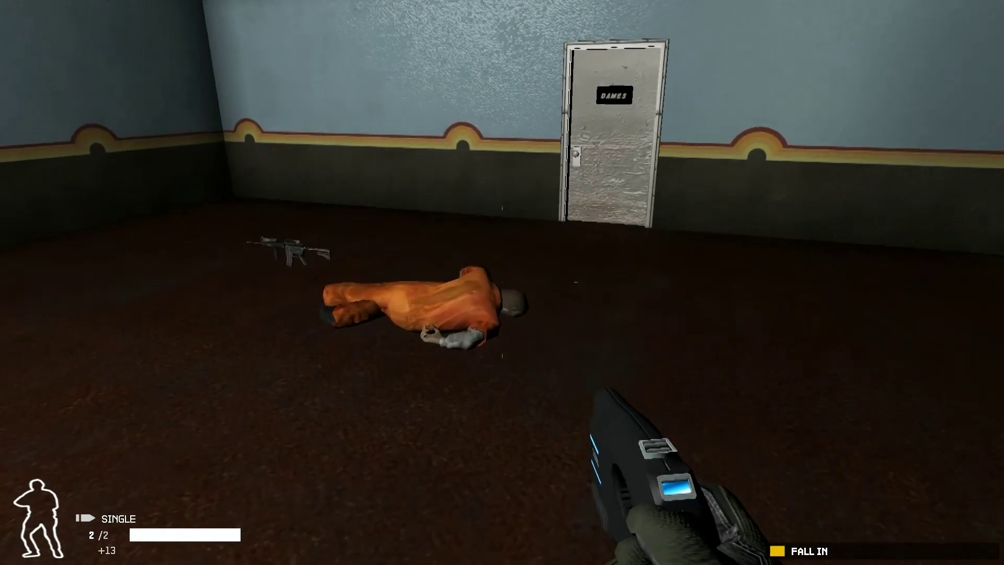
key("w")
right_click(502, 283)
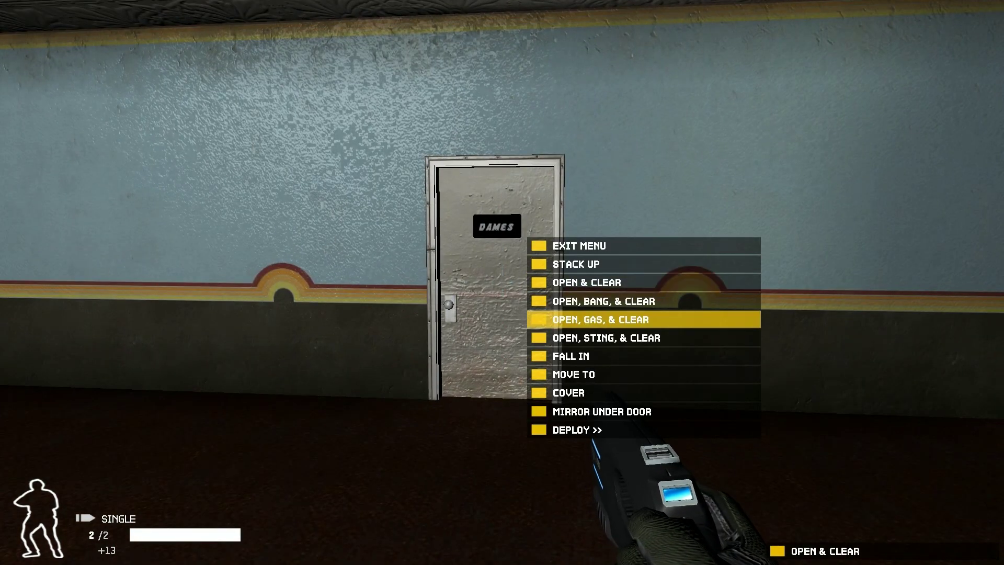
left_click(603, 301)
Cross the large room and test-fire at the character behind the folding screen
key("w")
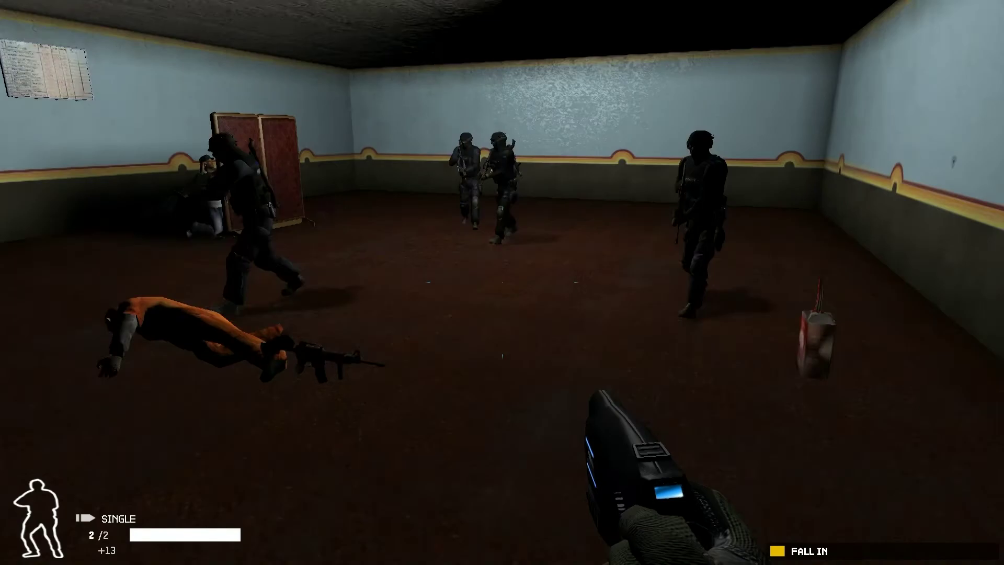
key("1")
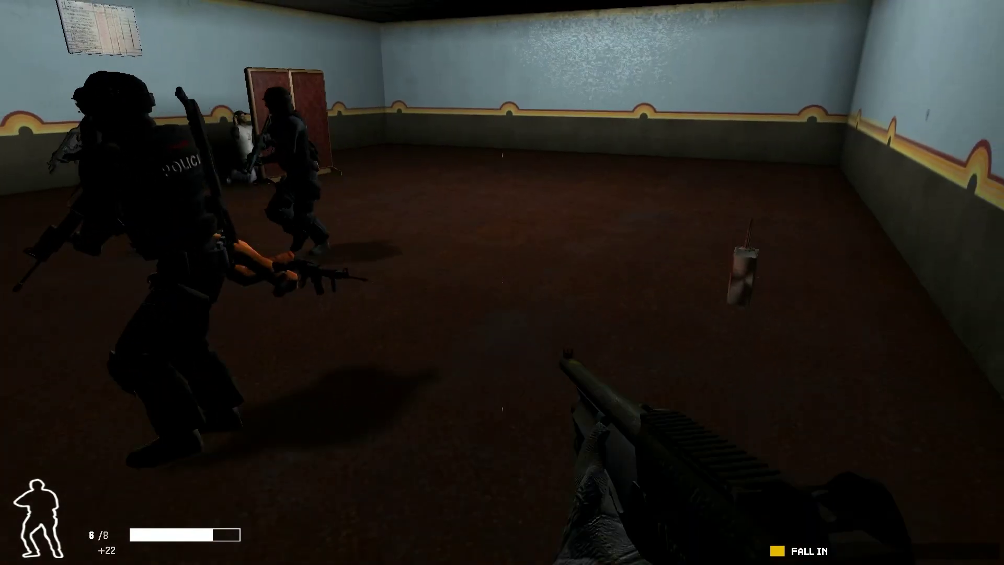
key("w")
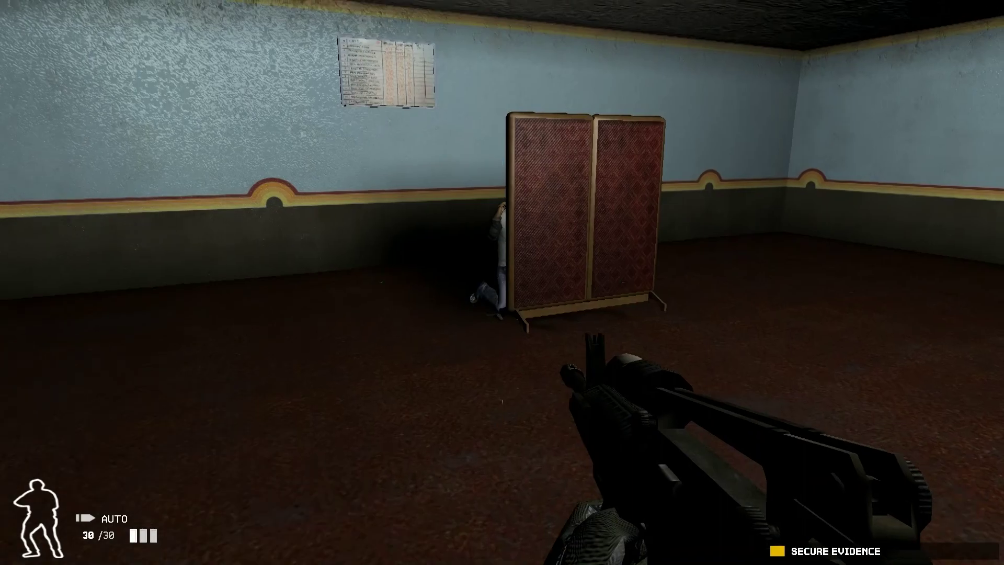
left_click(502, 282)
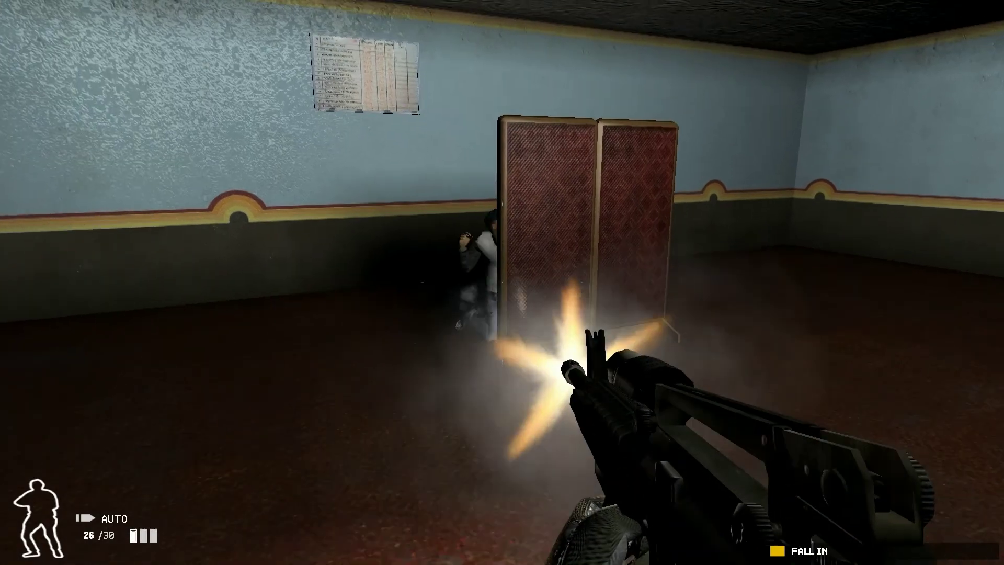
left_click(502, 282)
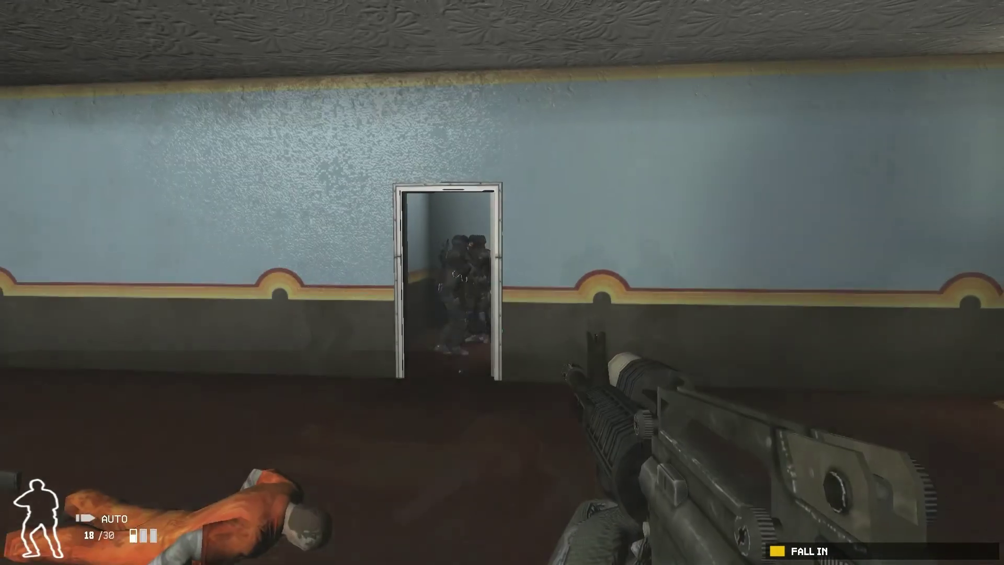
Walk around the playable rooms, test-firing and reloading the rifle while examining the placed meshes and wall chart
key("w")
key("w")
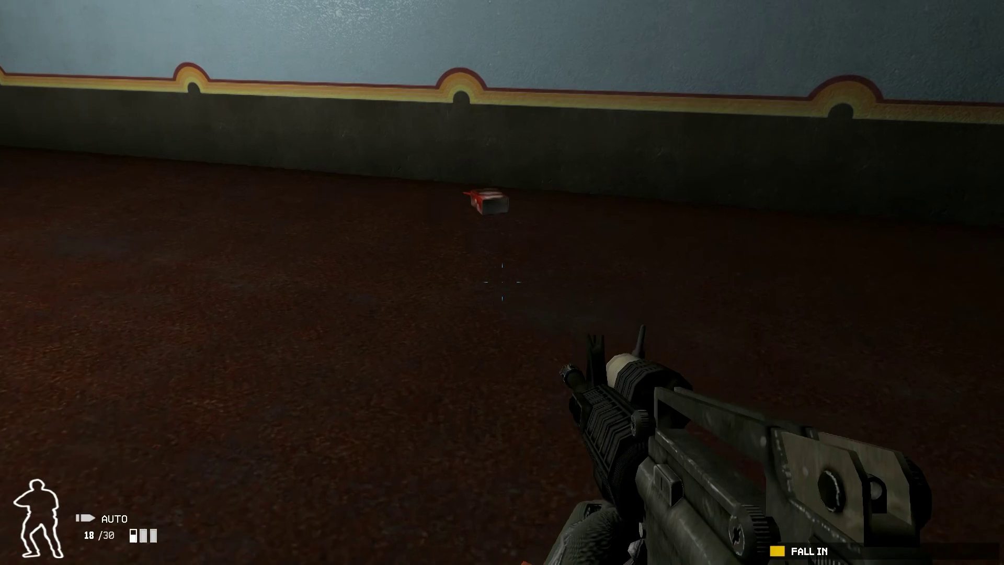
left_click(502, 283)
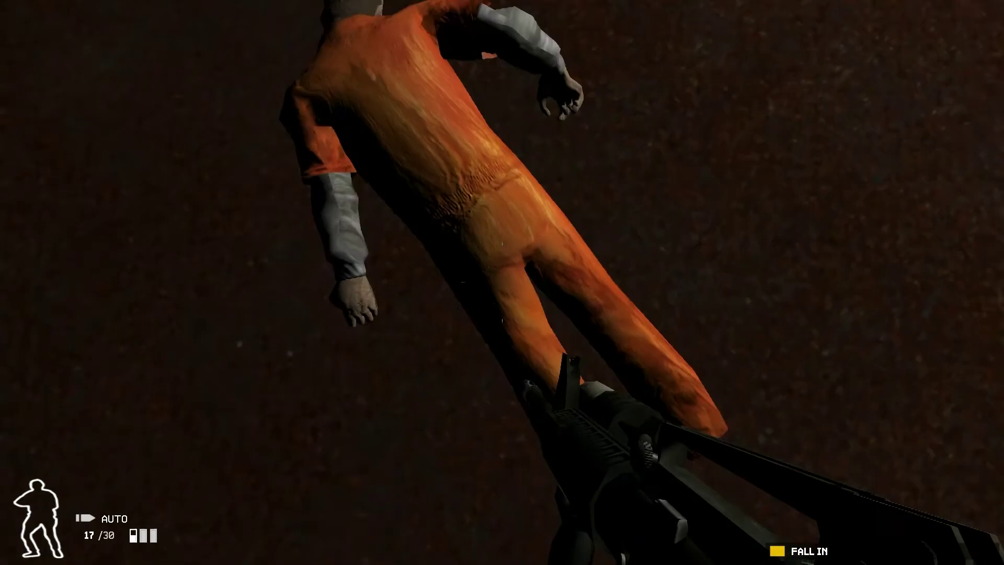
key("r")
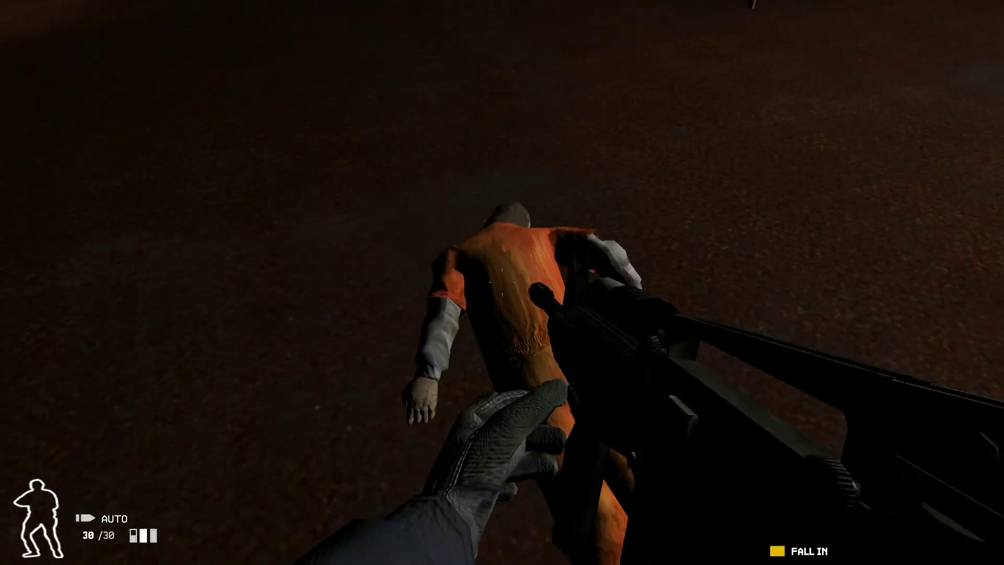
left_click(502, 283)
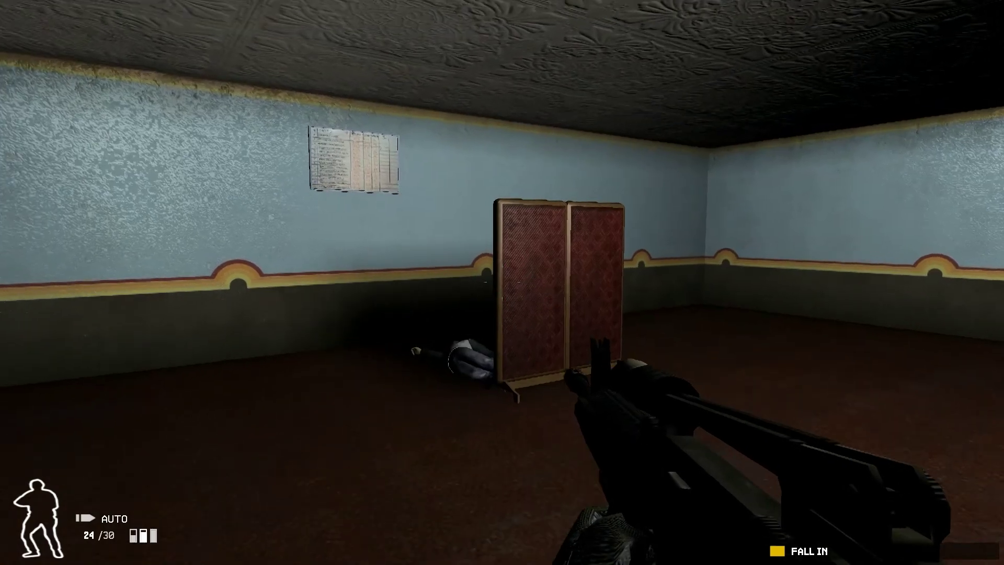
key("w")
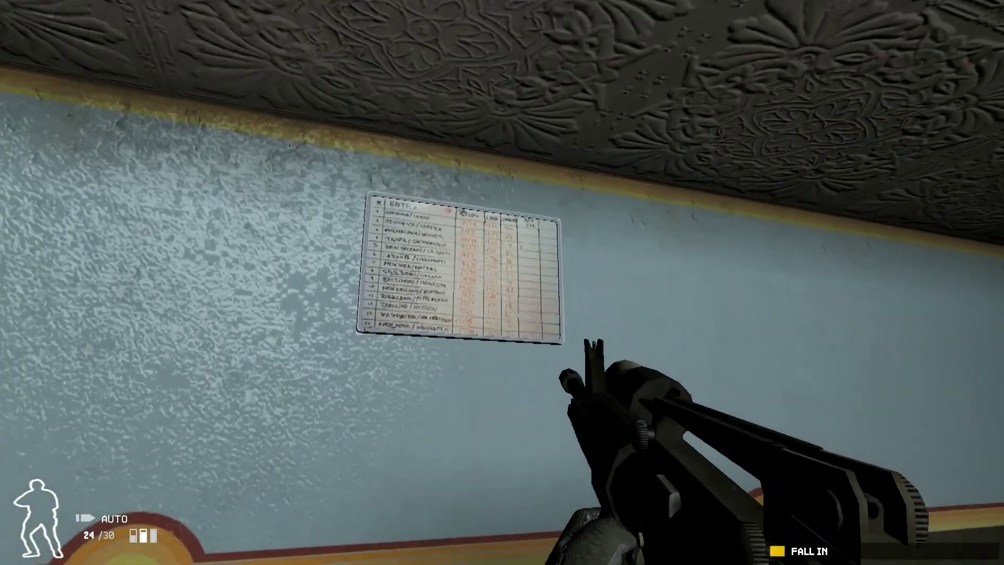
left_click(502, 282)
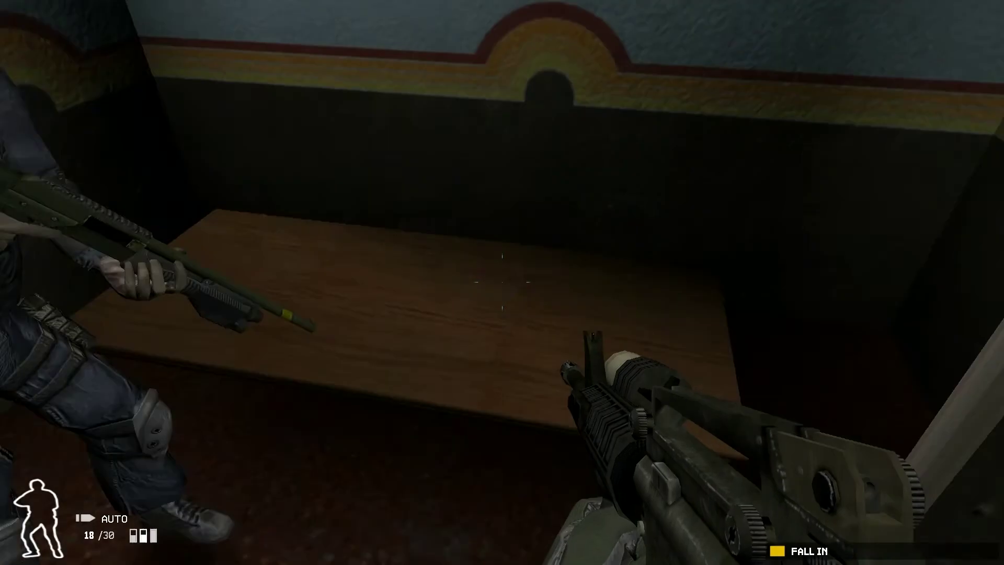
Test the door from the small room by closing it and ordering the officers to open and clear
key("f")
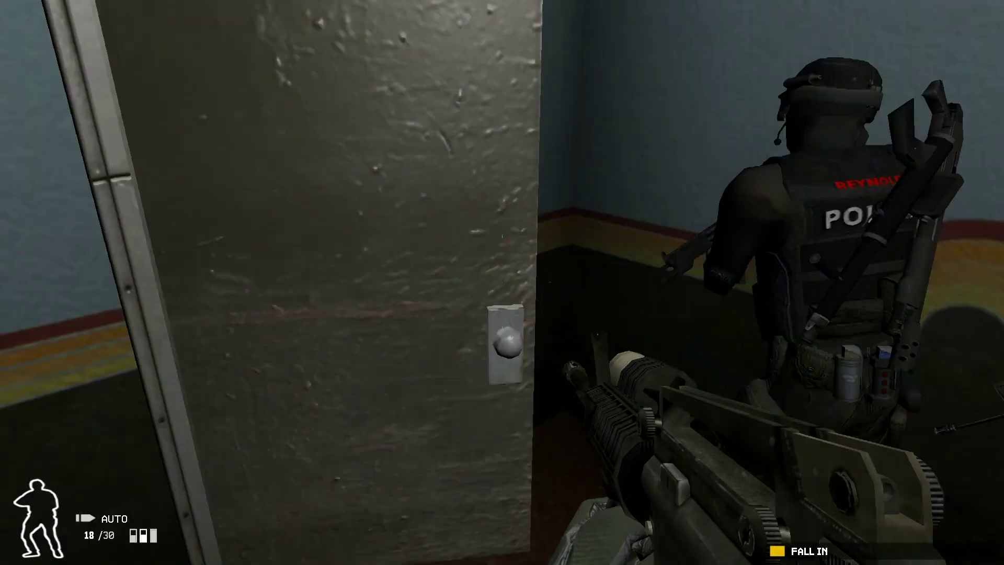
right_click(502, 283)
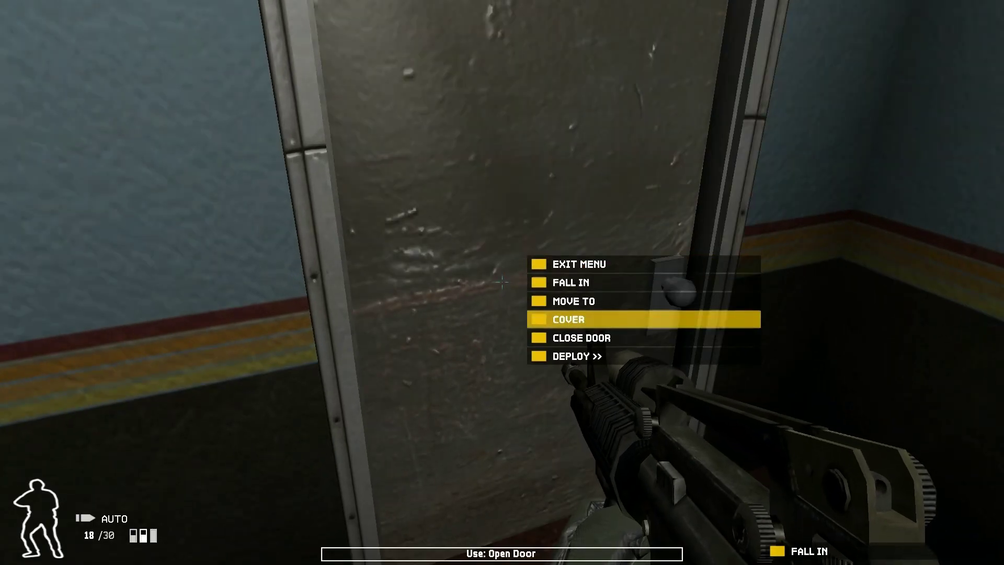
right_click(501, 282)
right_click(501, 282)
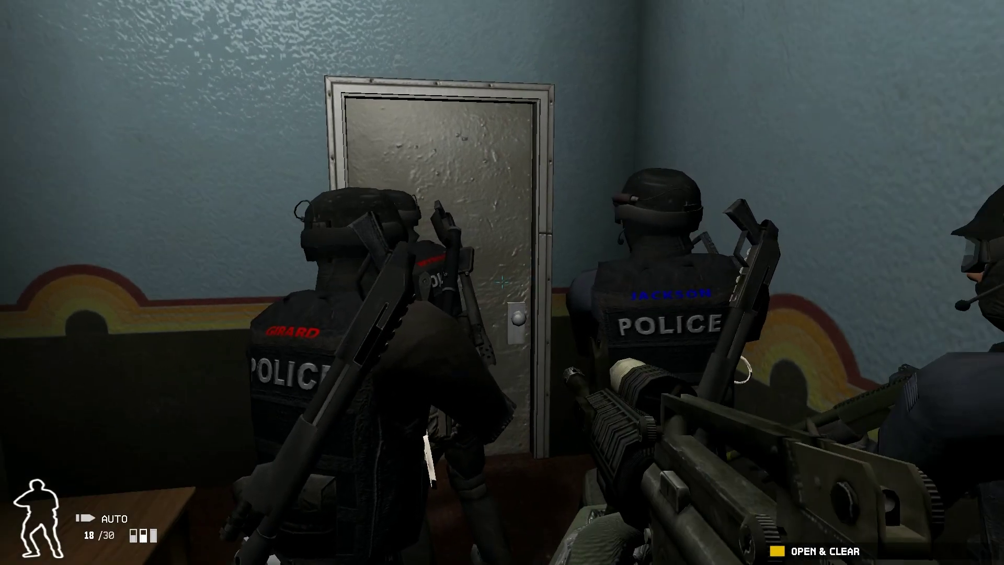
left_click(502, 282)
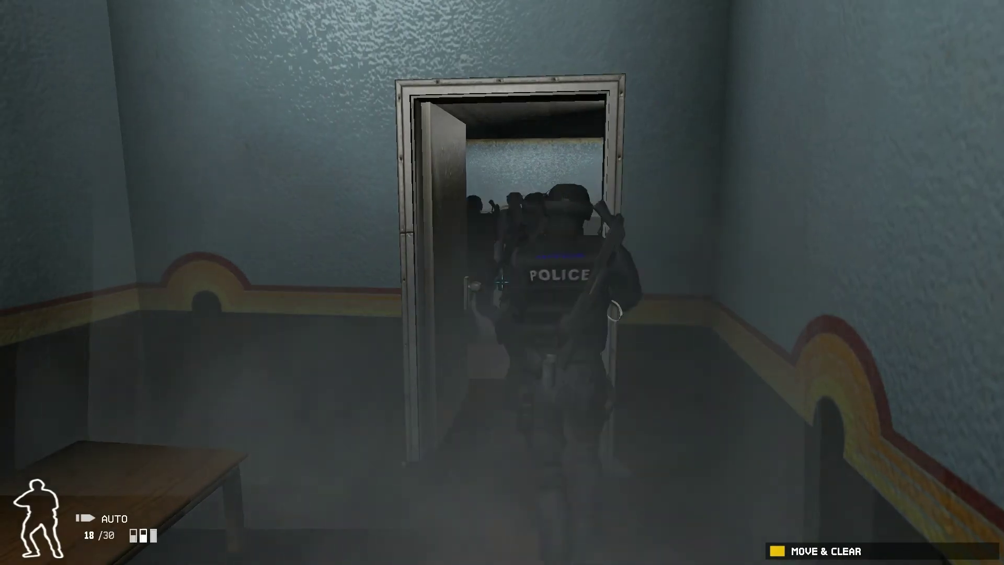
Follow the officers into the large room to check their clear positions, and return through the doorway to the small room
key("w")
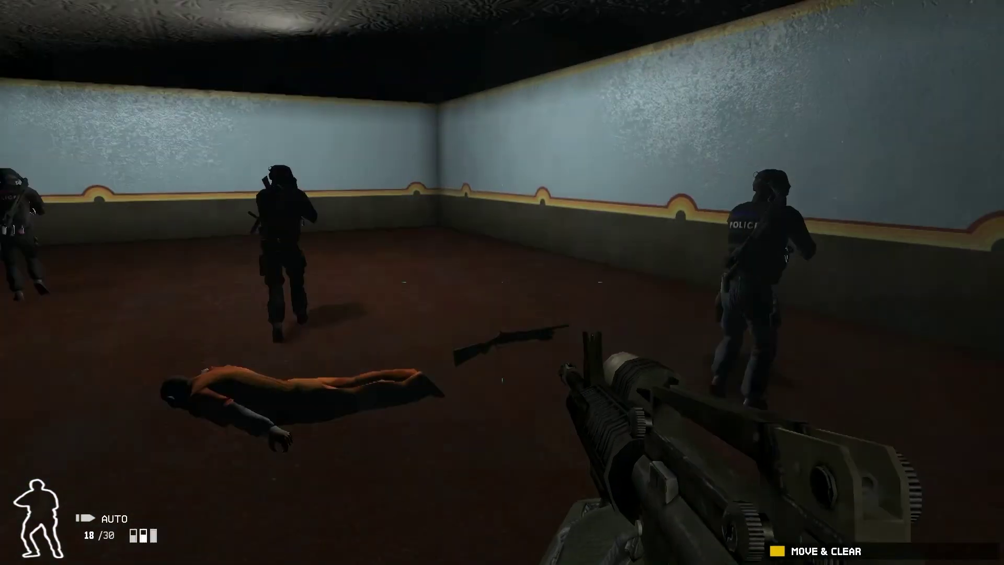
key("w")
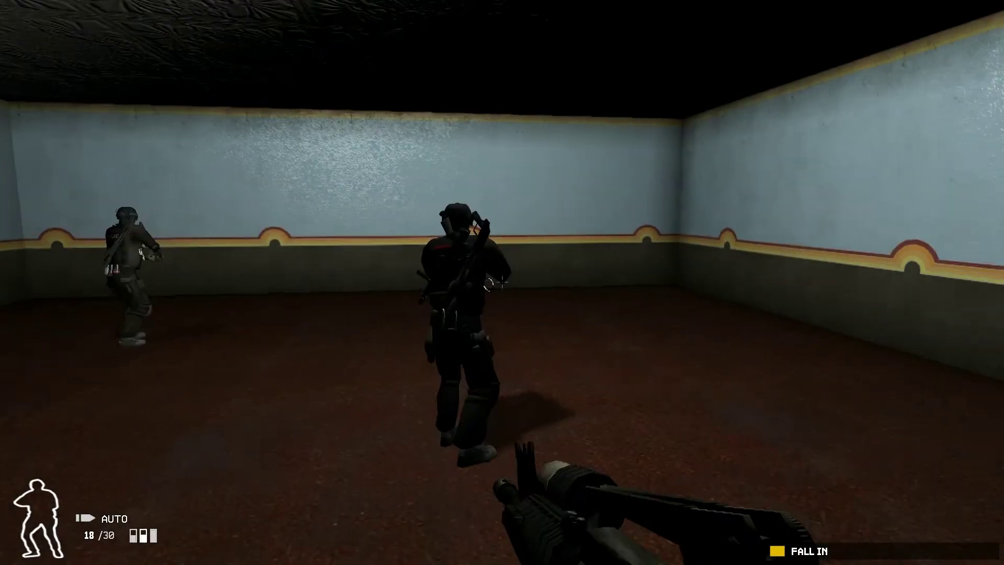
key("w")
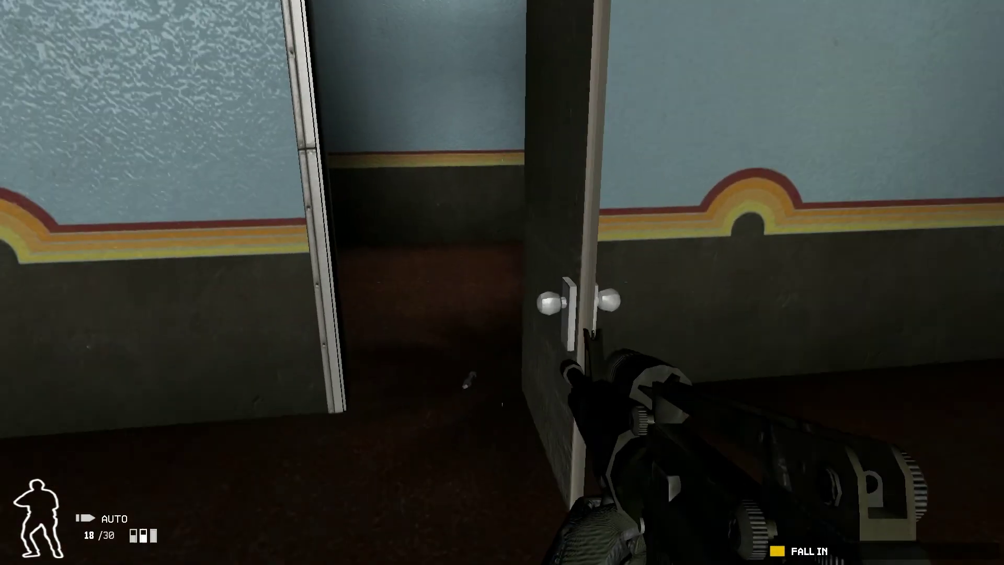
key("w")
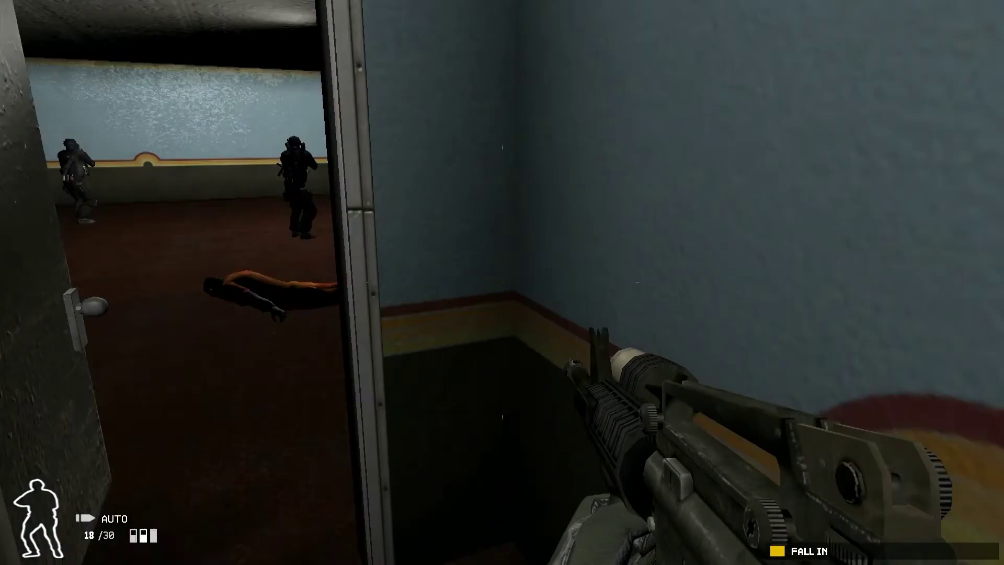
Lean around the door frame from the small room and test-fire the rifle in bursts into the large room
key("q")
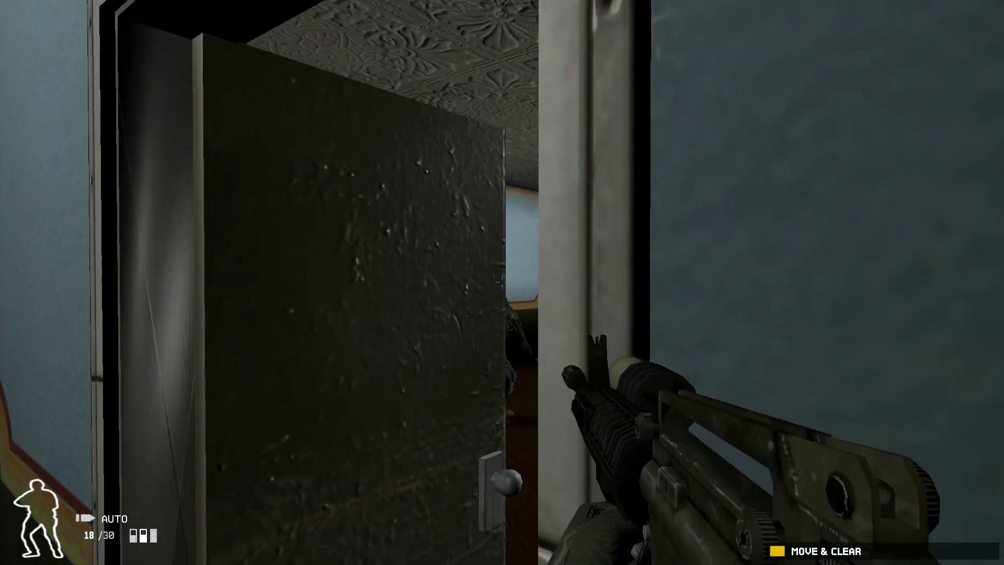
left_click(502, 282)
left_click(502, 282)
left_click(502, 282)
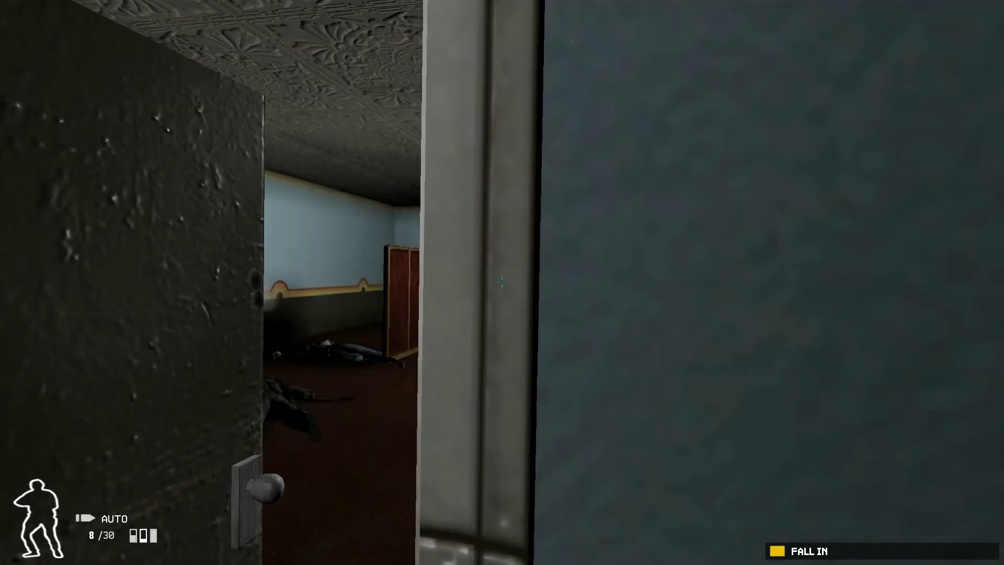
left_click(502, 282)
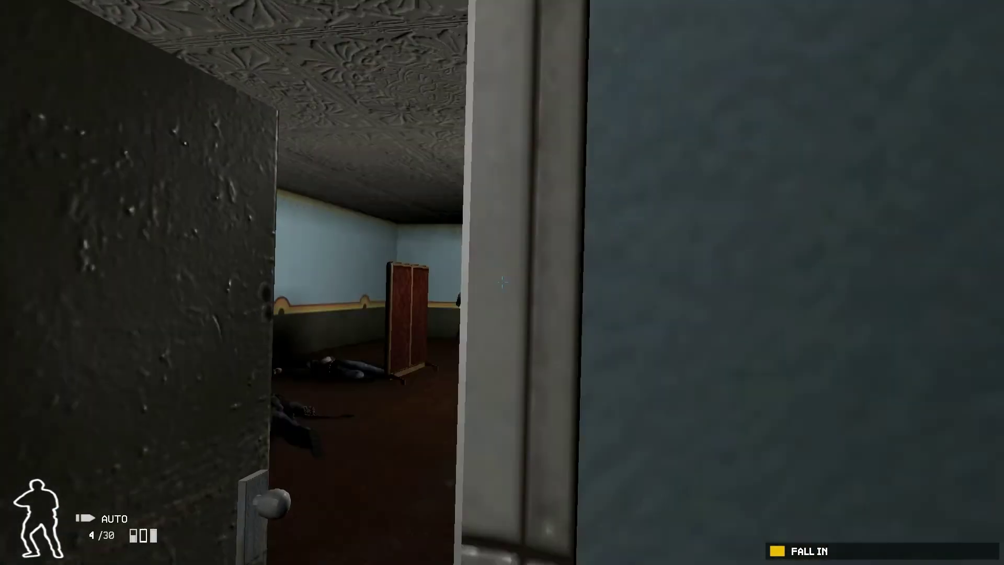